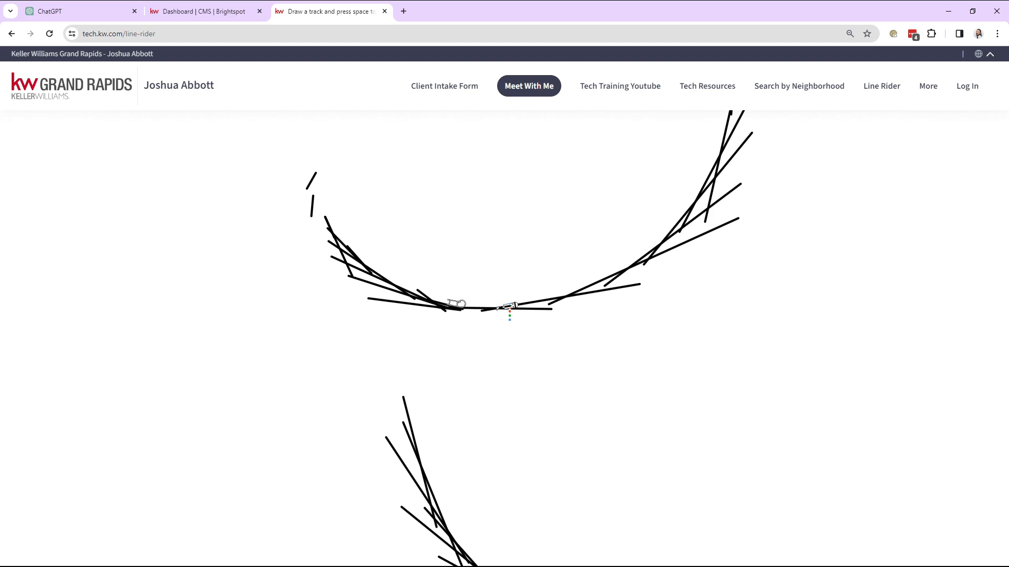
# Stop the ride and look over the whole existing Line Rider track
pyautogui.moveTo(174, 284)
pyautogui.click(160, 367)
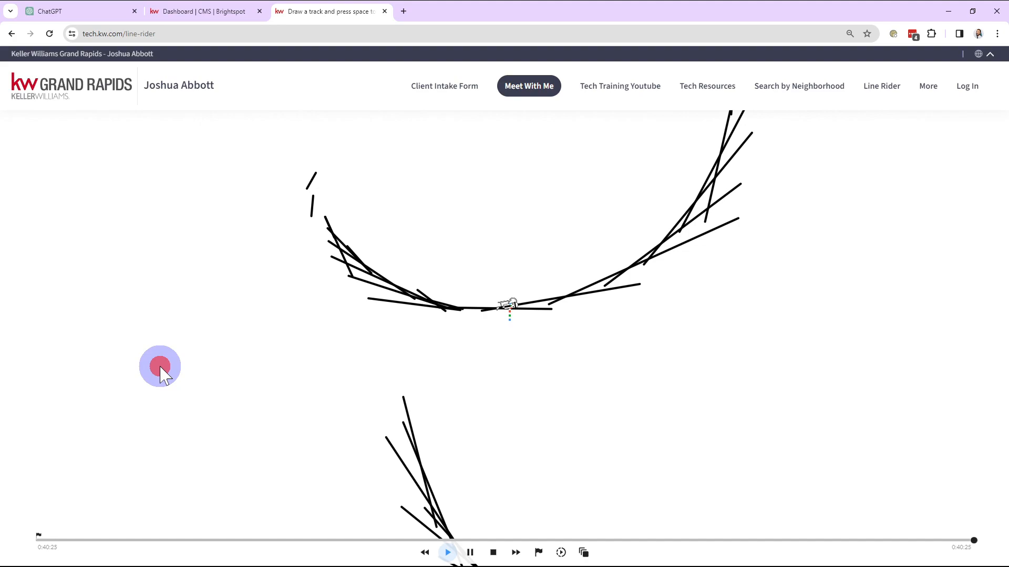
pyautogui.scroll(-2, 206, 322)
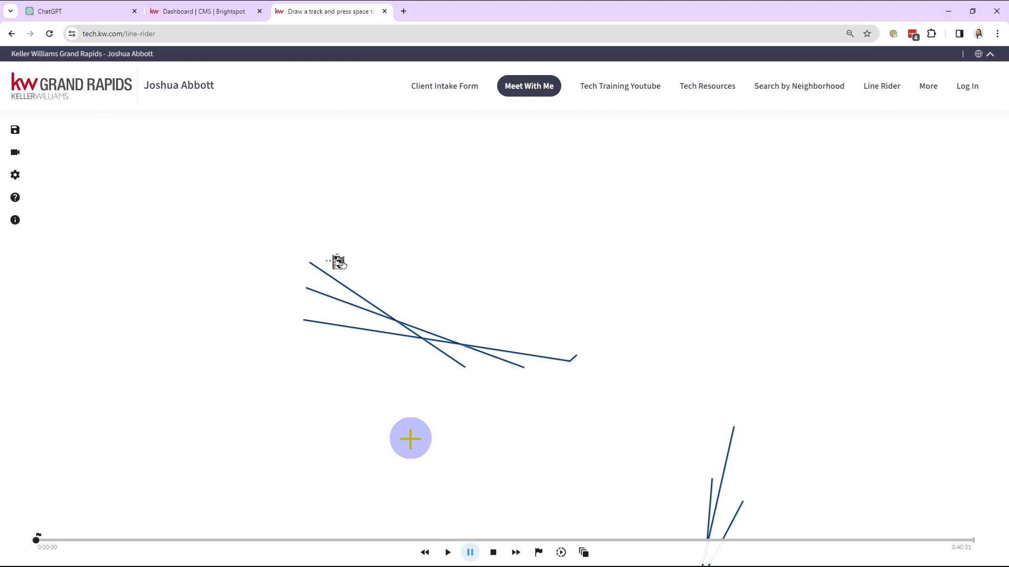
pyautogui.moveTo(417, 421); pyautogui.dragTo(440, 284)
pyautogui.scroll(-2, 541, 460)
pyautogui.moveTo(633, 429); pyautogui.dragTo(445, 337)
pyautogui.scroll(-3, 641, 211)
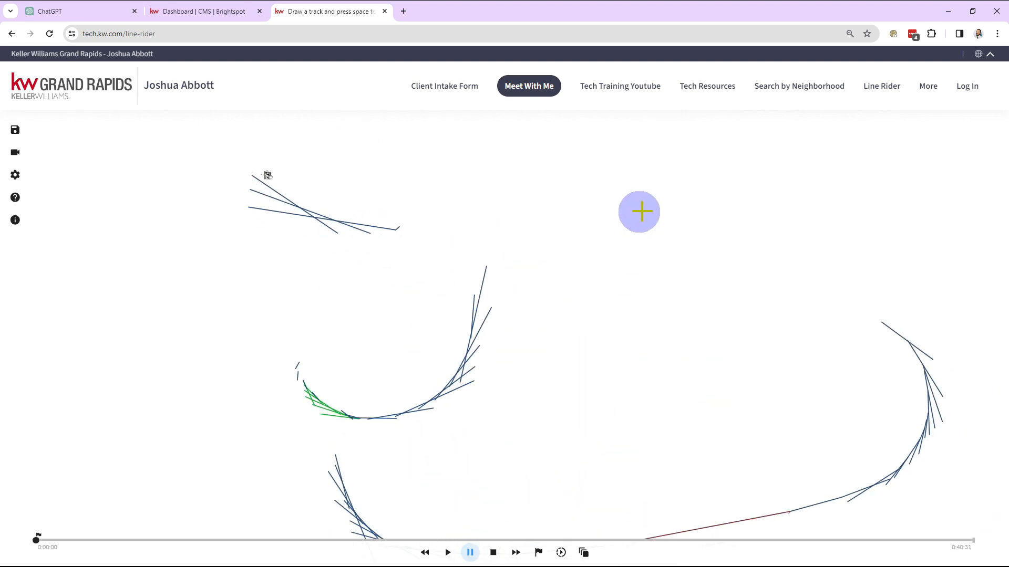
# Reopen the Line Rider page from the site's homepage and draw a downhill track below the rider in a new game
pyautogui.click(94, 84)
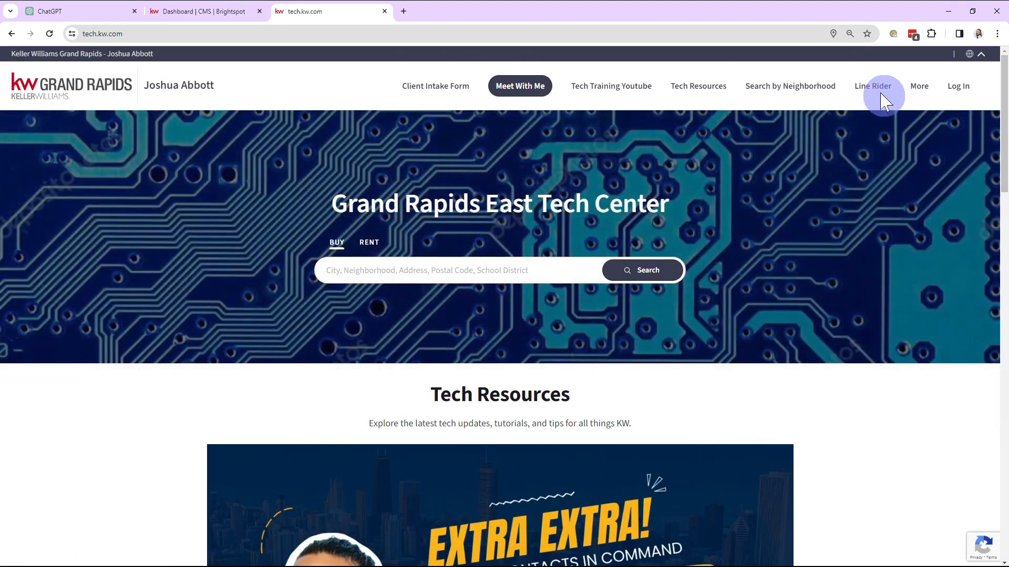
pyautogui.click(875, 86)
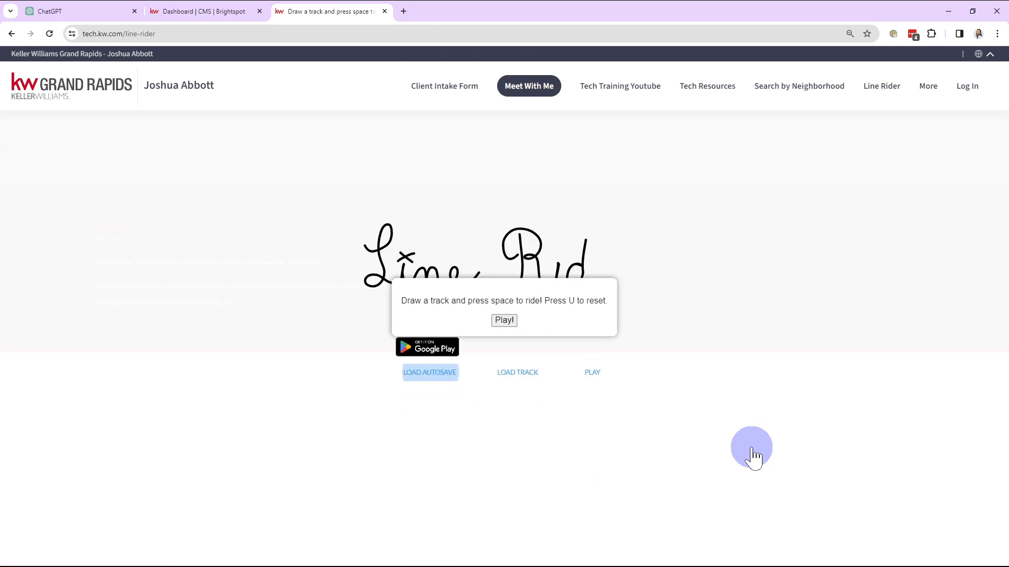
pyautogui.click(505, 322)
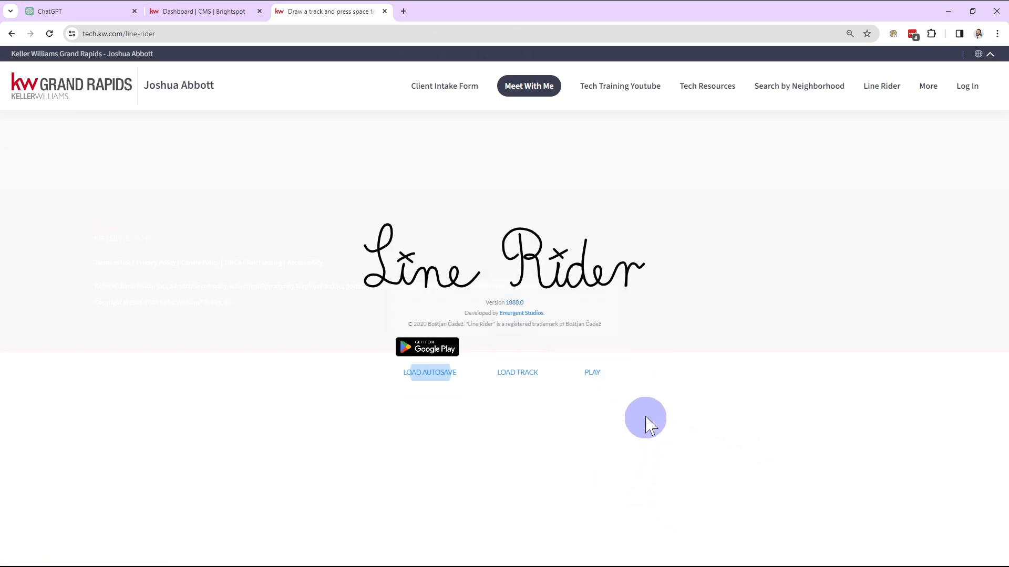
pyautogui.click(592, 371)
pyautogui.moveTo(429, 298); pyautogui.dragTo(919, 493)
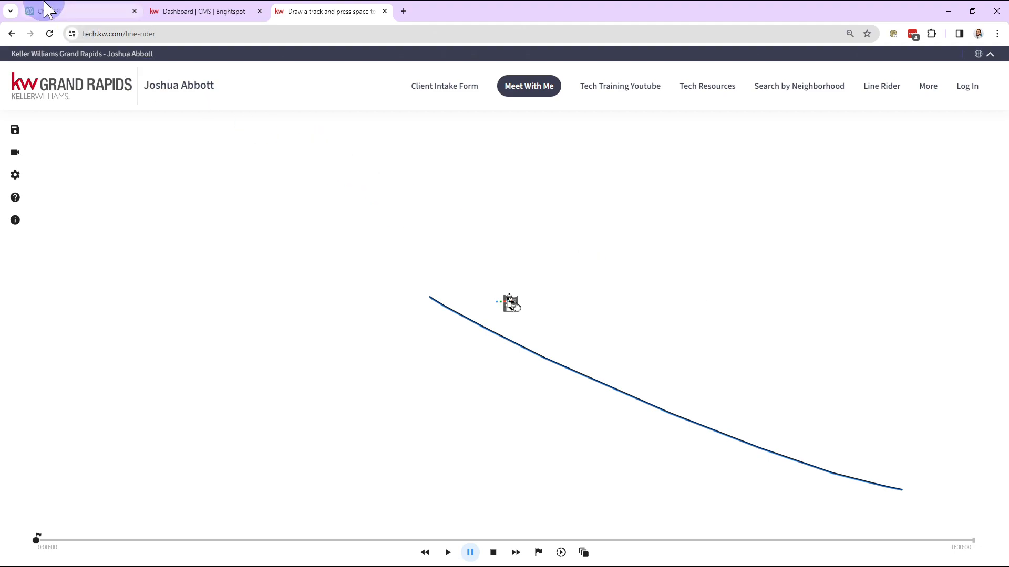
# Switch to ChatGPT and collapse the chat history sidebar
pyautogui.click(62, 9)
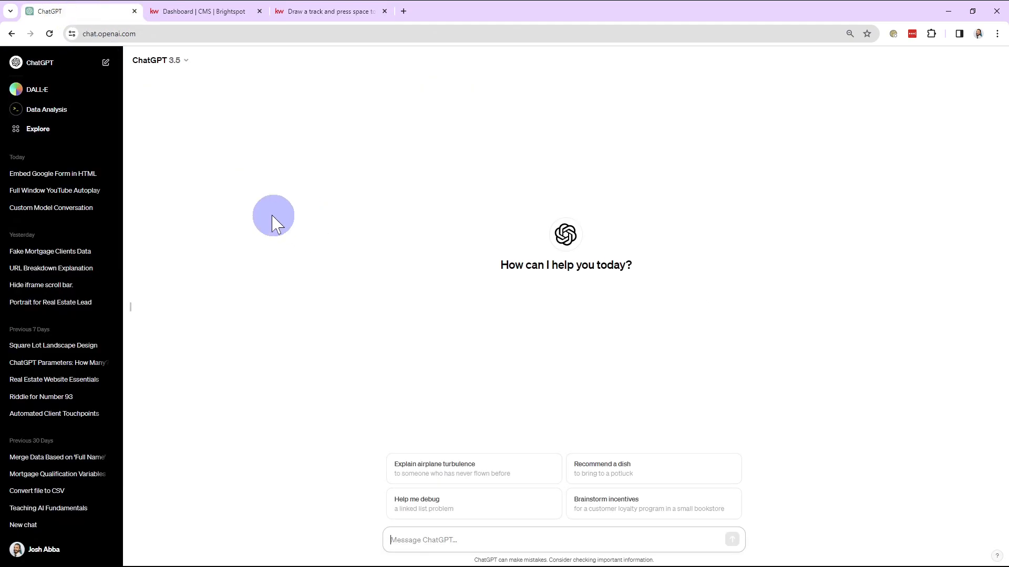
pyautogui.click(131, 317)
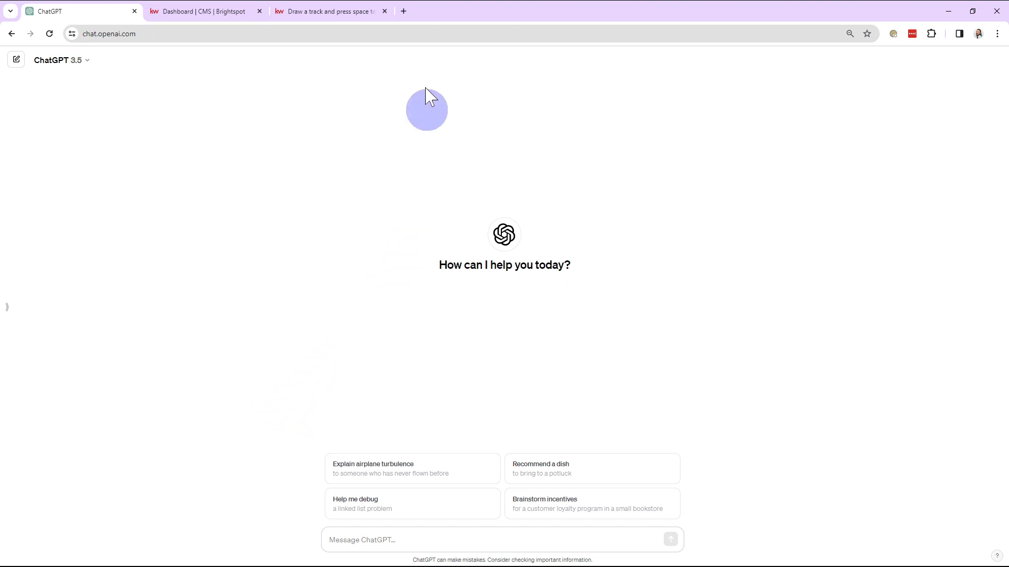
# Open the original Line Rider site, linerider.com, in a new browser tab and check its full web address
pyautogui.click(404, 11)
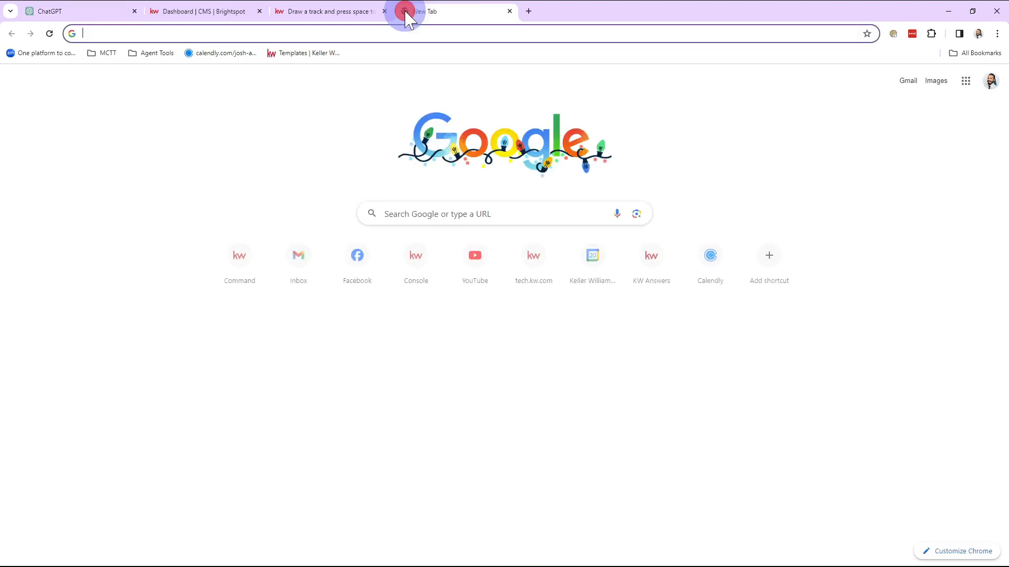
pyautogui.write('linerider')
pyautogui.press('Return')
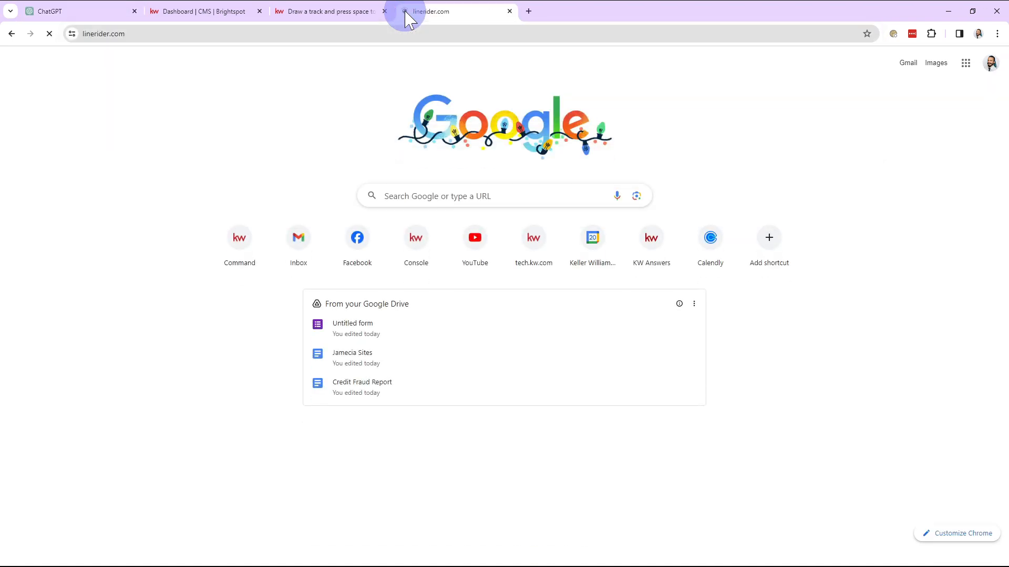
pyautogui.click(262, 35)
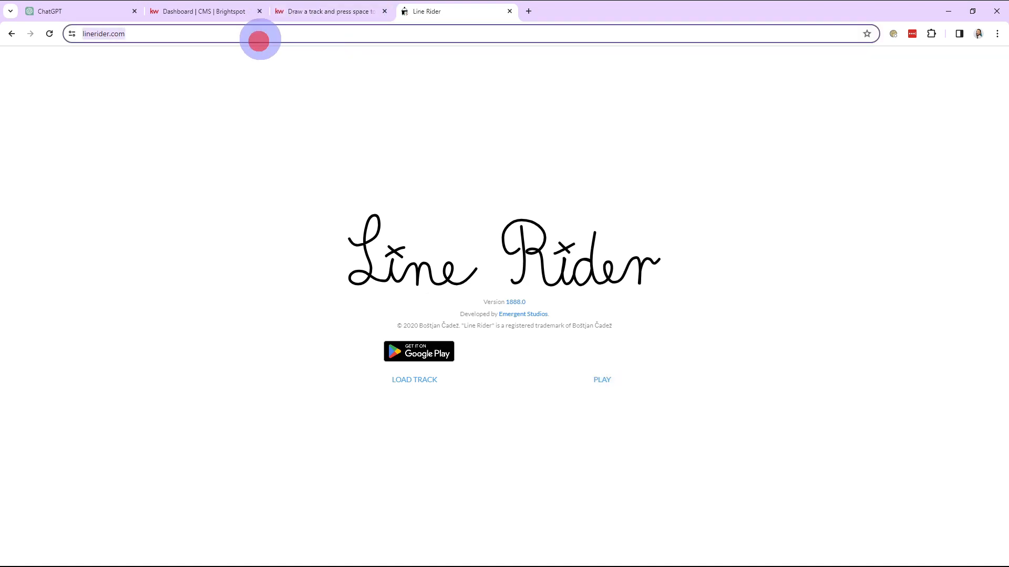
pyautogui.click(261, 71)
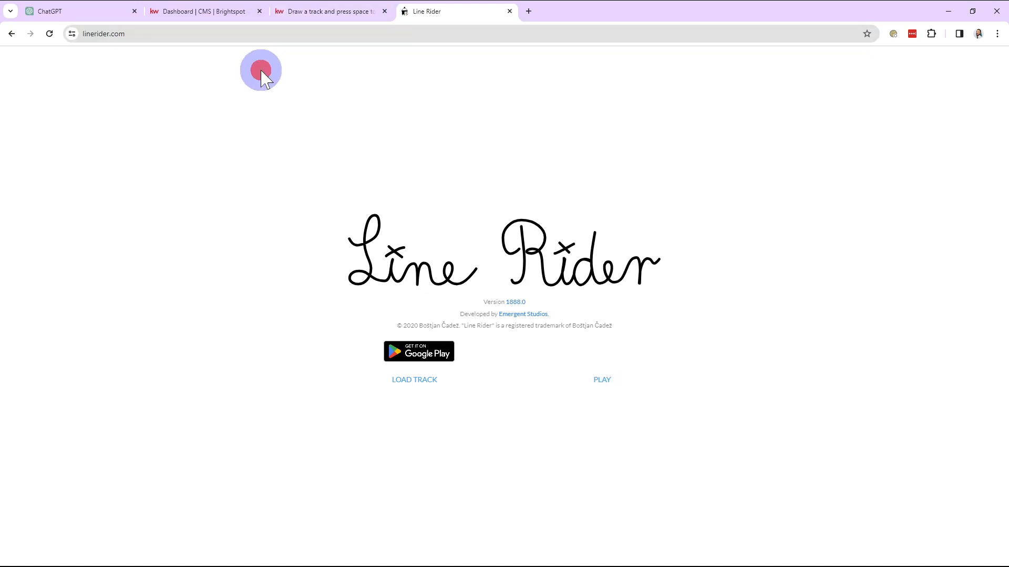
# Switch to the Brightspot CMS and start a new custom page
pyautogui.click(218, 13)
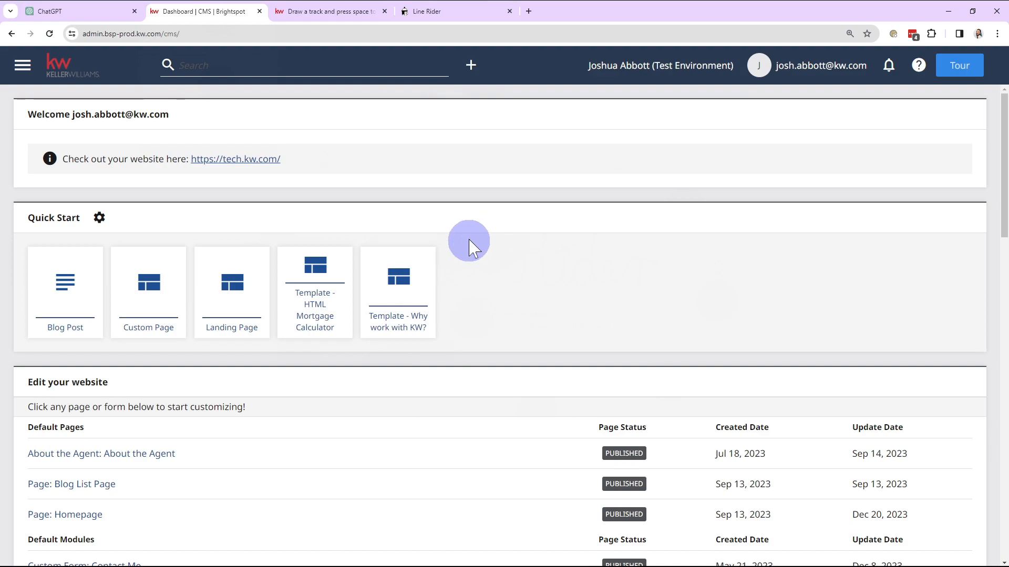
pyautogui.click(148, 293)
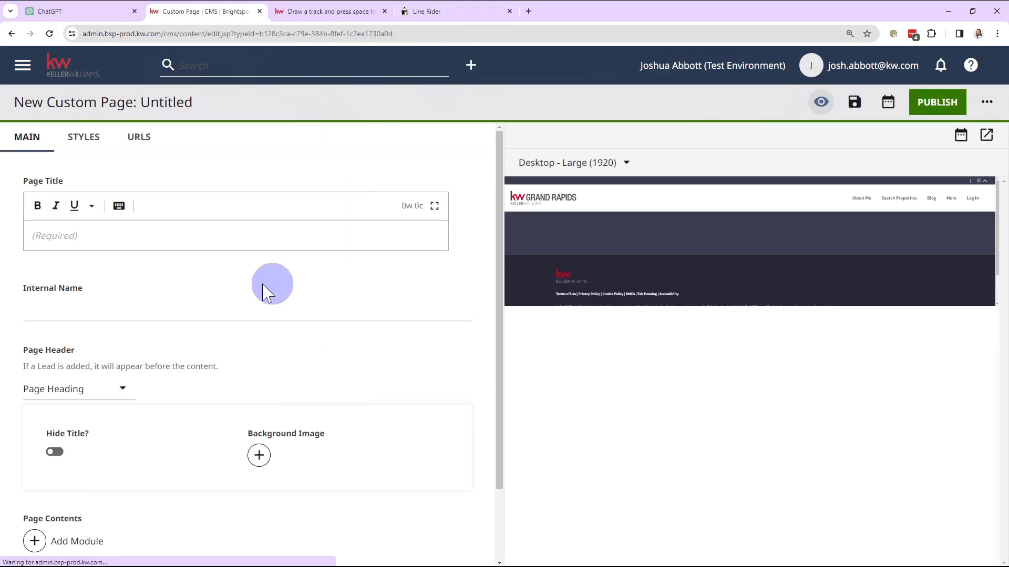
pyautogui.click(309, 20)
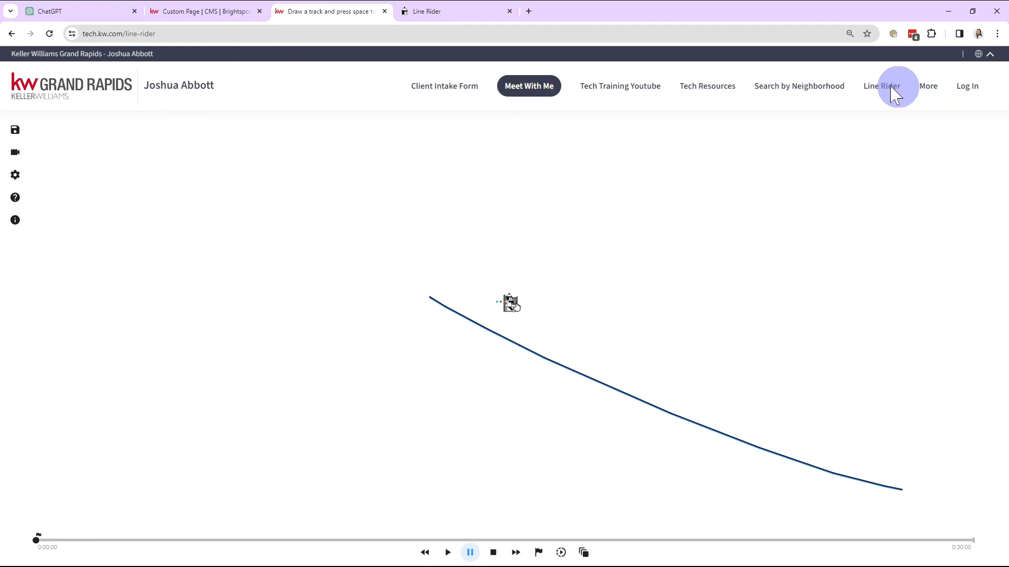
pyautogui.click(212, 16)
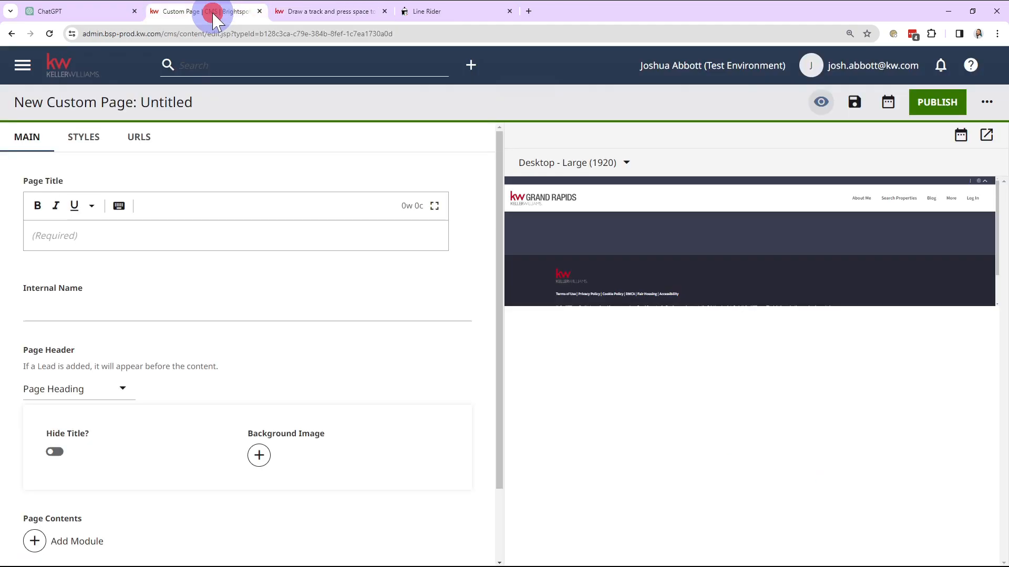
pyautogui.click(295, 292)
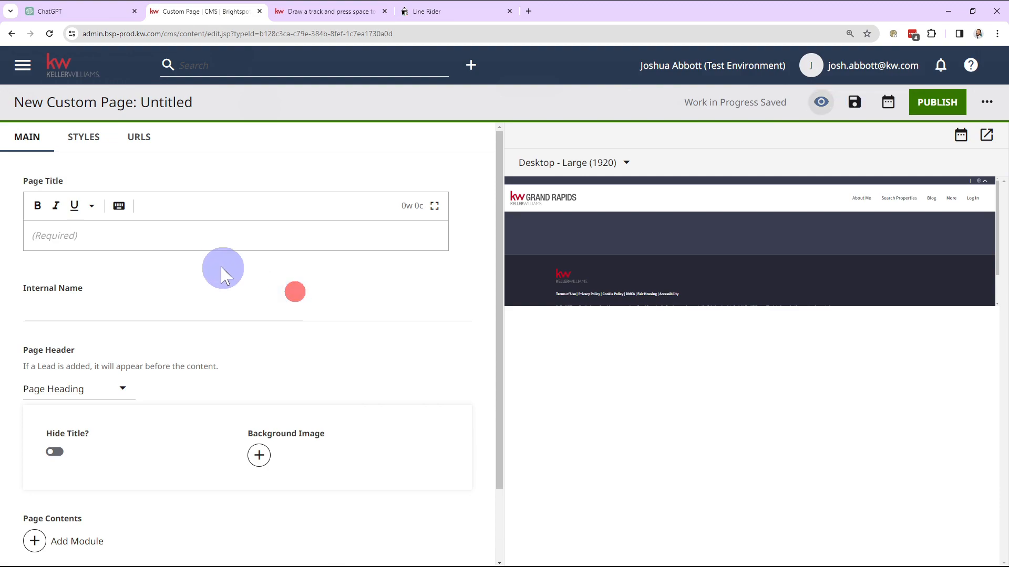
# Enter LineRiderExample as the title of the new custom page
pyautogui.click(159, 244)
pyautogui.write('LineRid')
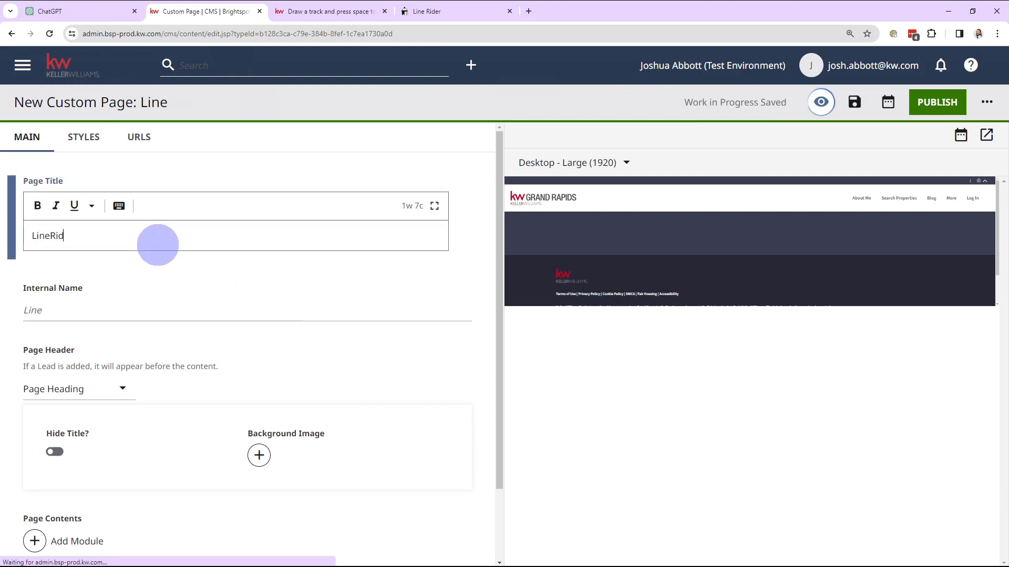
pyautogui.write('erTes')
pyautogui.press('BackSpace')
pyautogui.press('BackSpace')
pyautogui.press('BackSpace')
pyautogui.write('Ex')
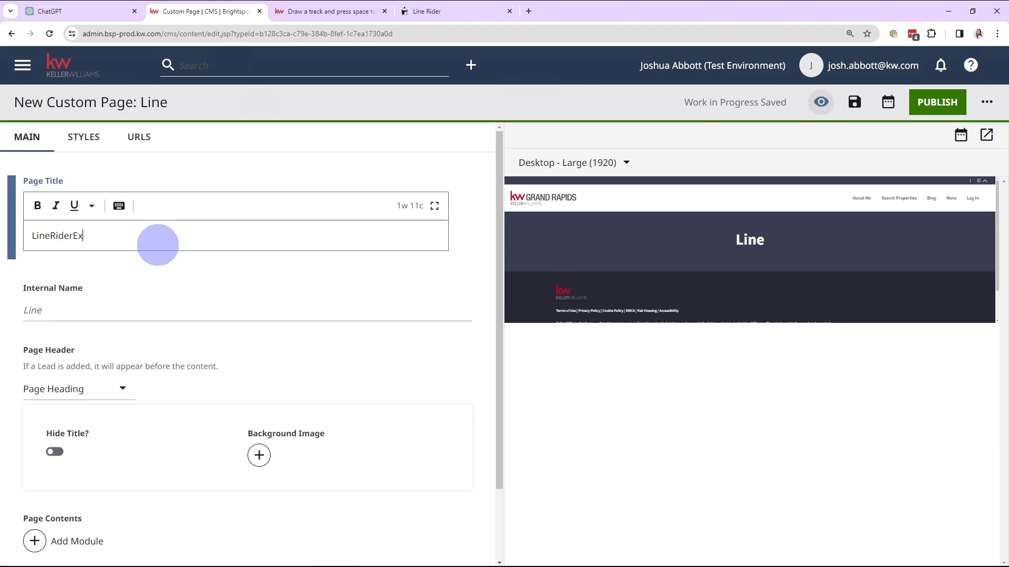
pyautogui.write('ample')
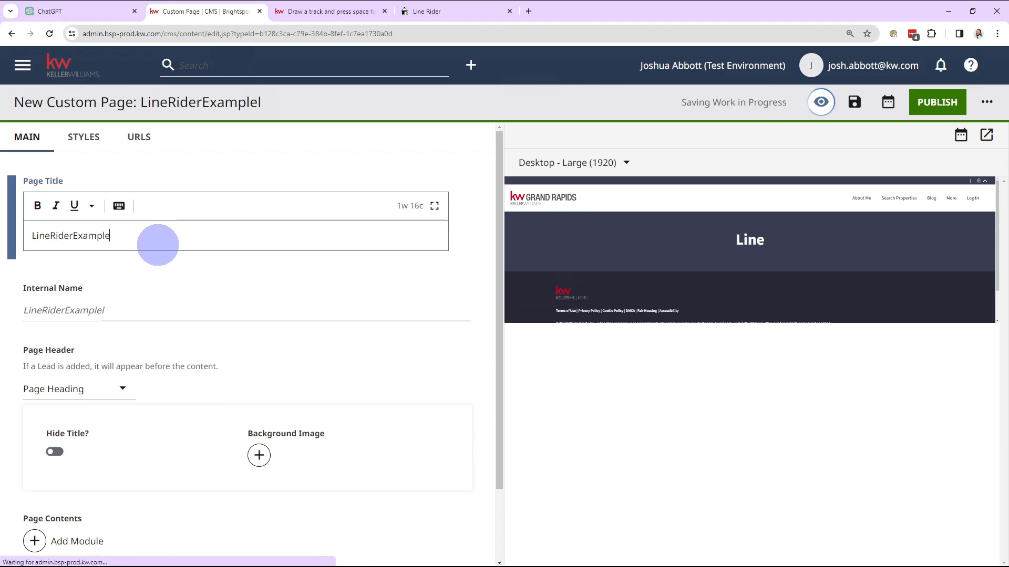
# Insert spaces between the words of the page title so it reads Line Rider Example
pyautogui.scroll(-2, 260, 213)
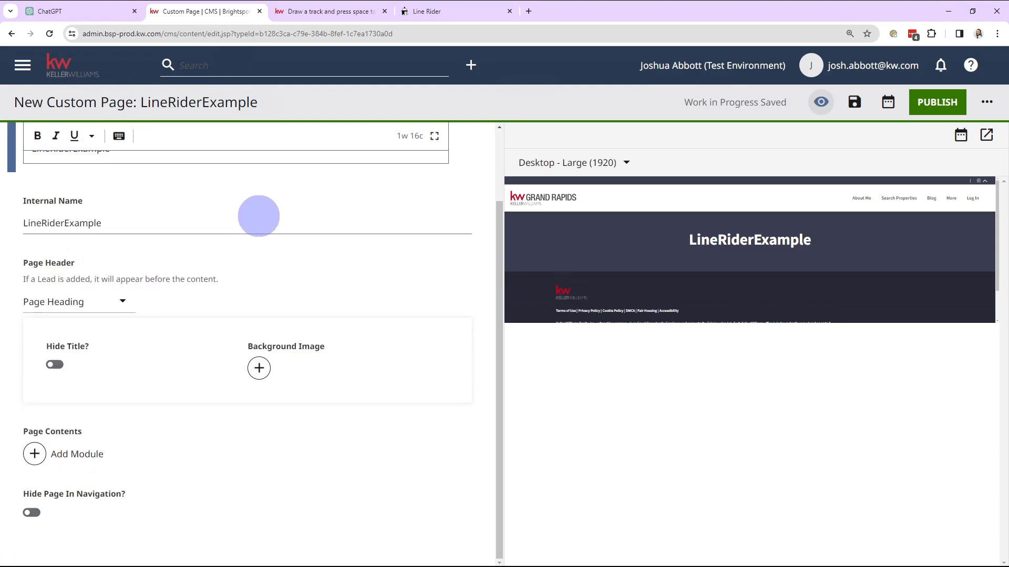
pyautogui.scroll(2, 45, 230)
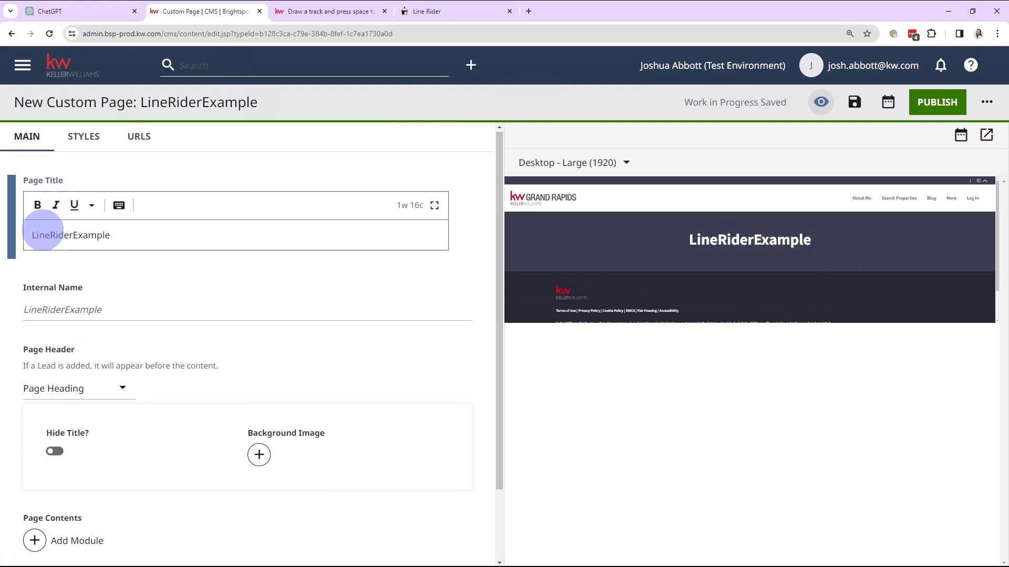
pyautogui.doubleClick(53, 235)
pyautogui.click(51, 236)
pyautogui.click(73, 235)
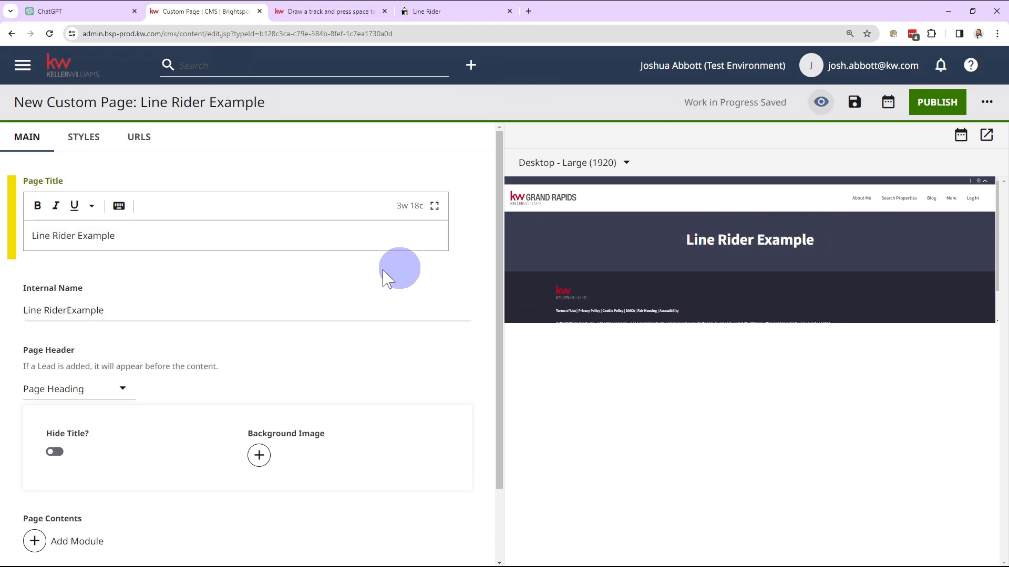
# Add an HTML Embed module to the page contents and create a new shared embed for it
pyautogui.scroll(-1, 379, 315)
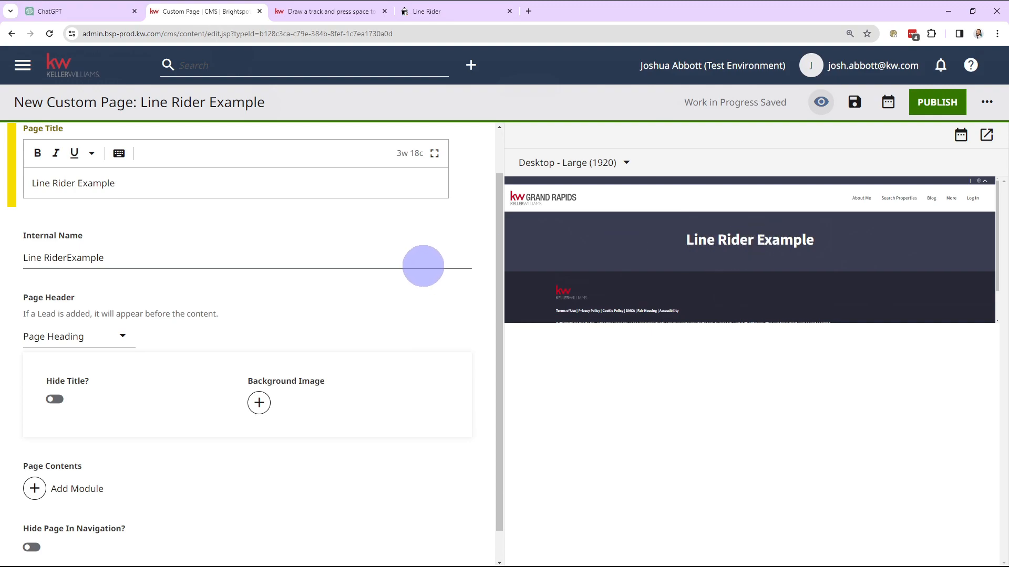
pyautogui.scroll(-1, 423, 266)
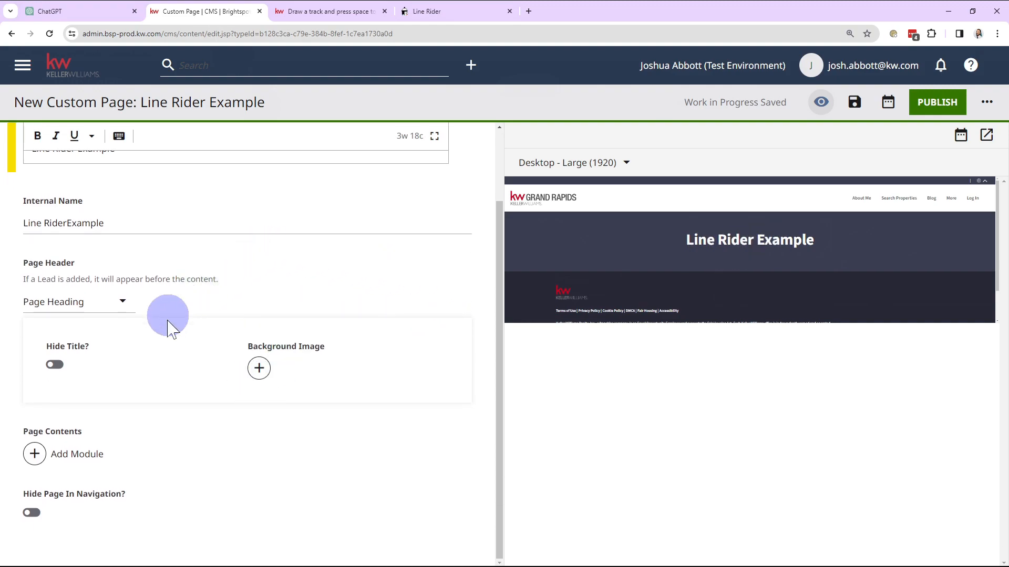
pyautogui.click(35, 453)
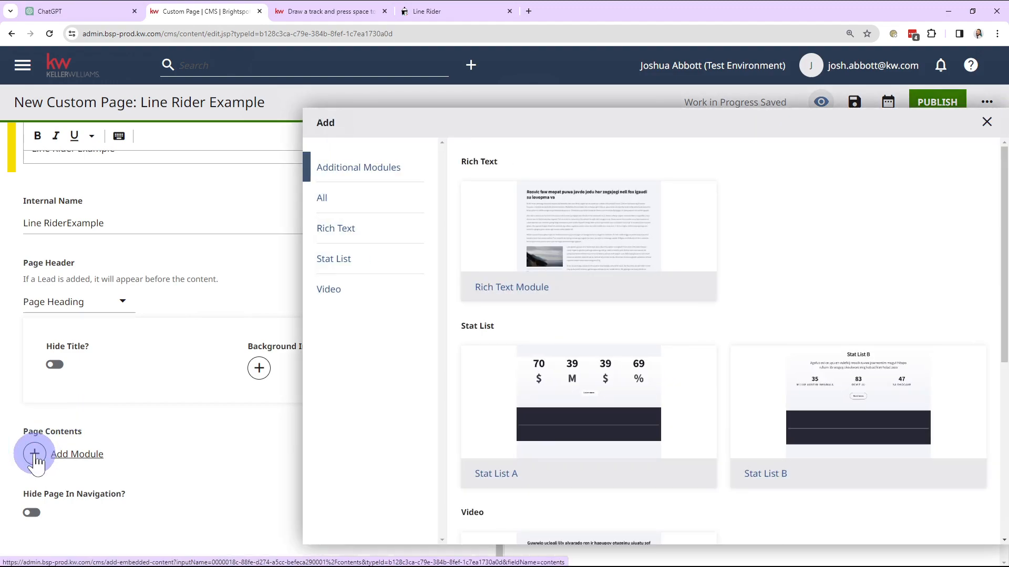
pyautogui.scroll(-6, 590, 342)
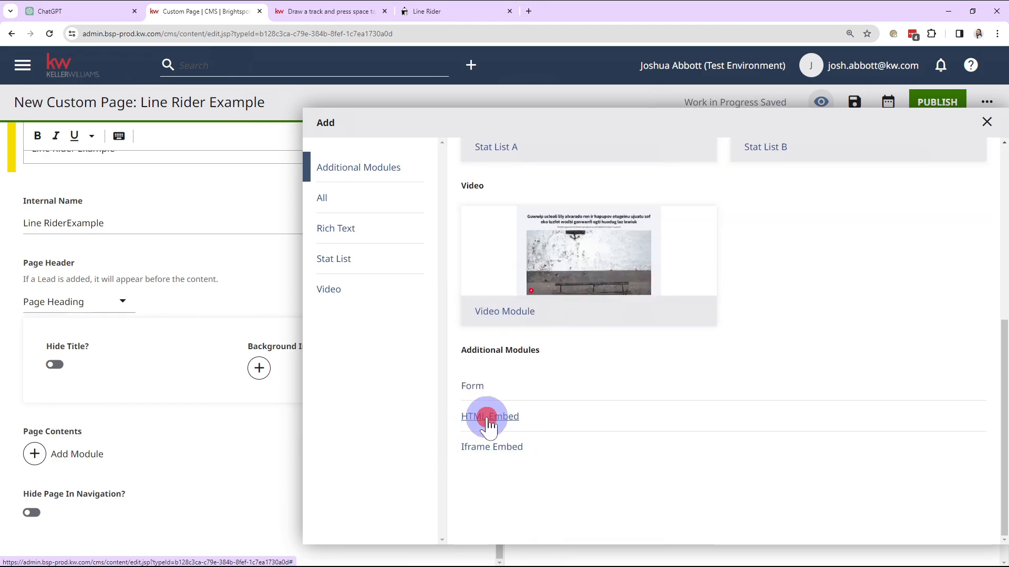
pyautogui.click(487, 417)
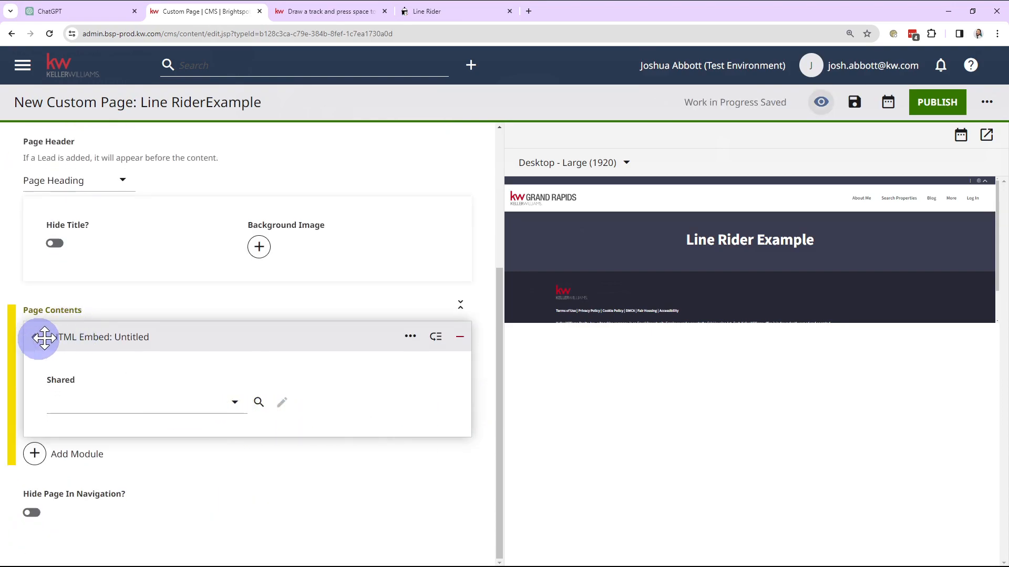
pyautogui.click(174, 405)
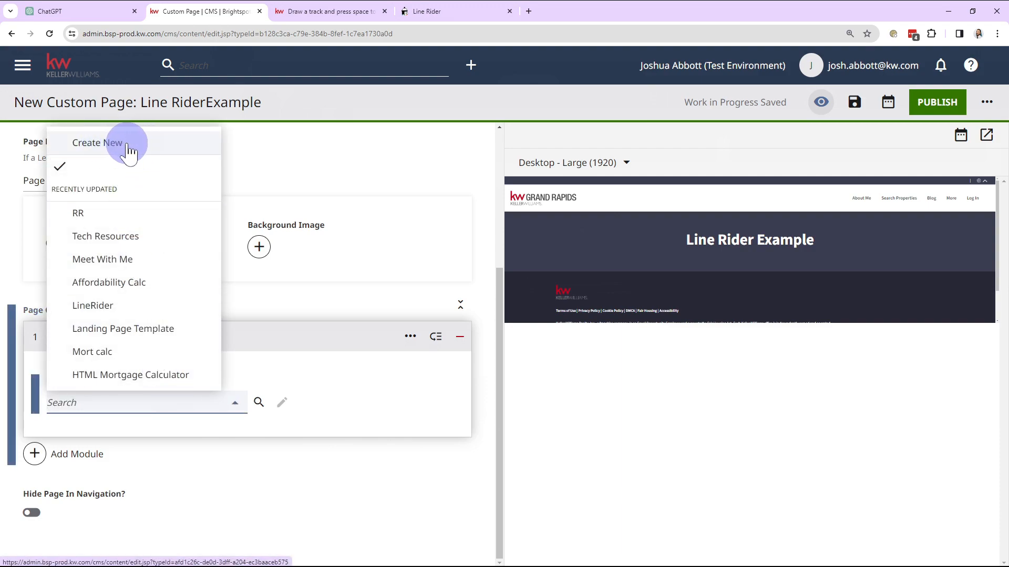
pyautogui.click(128, 152)
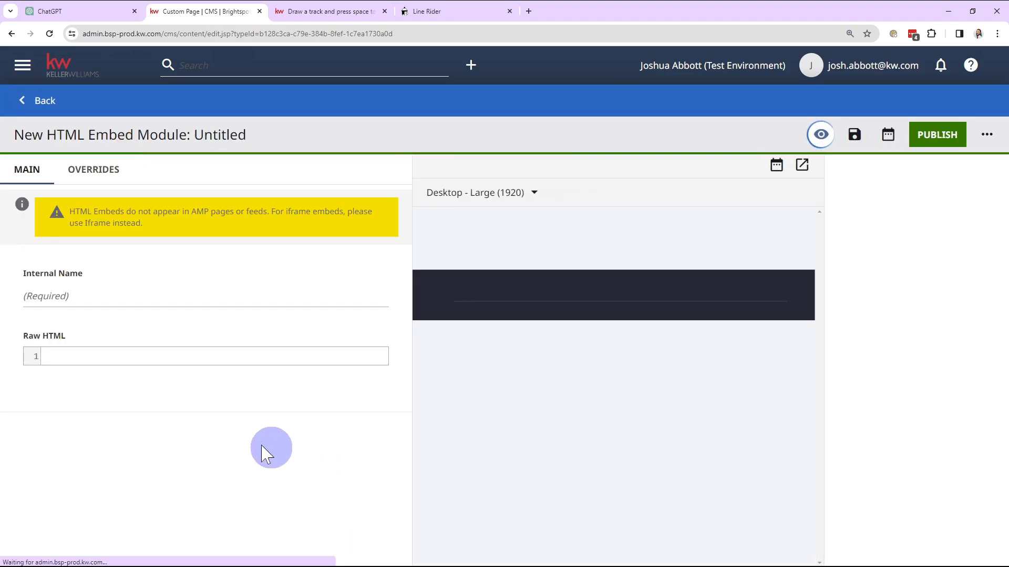
# Enter the placeholder text dfssfs as the new embed module's raw HTML
pyautogui.click(232, 360)
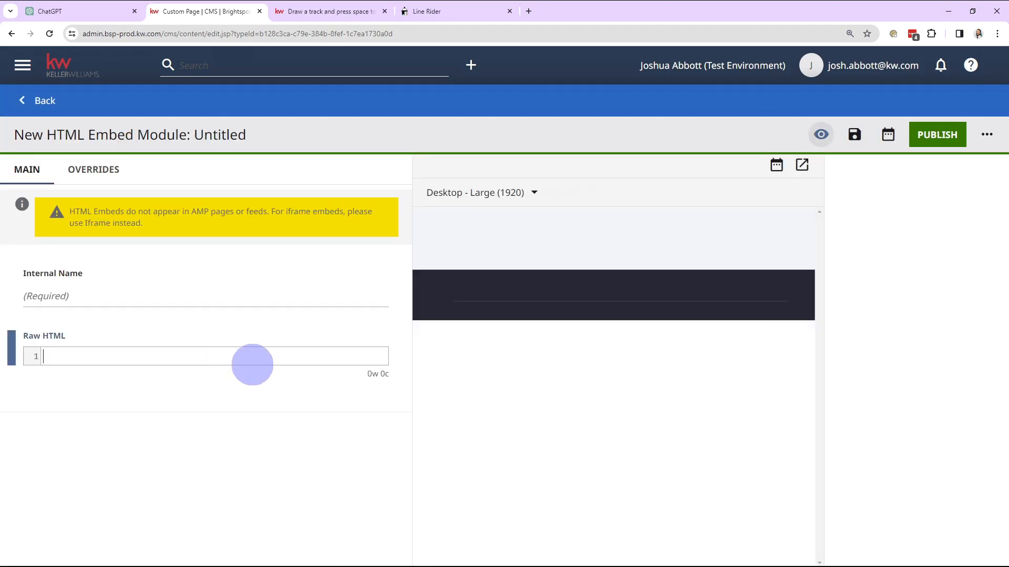
pyautogui.write('fqw')
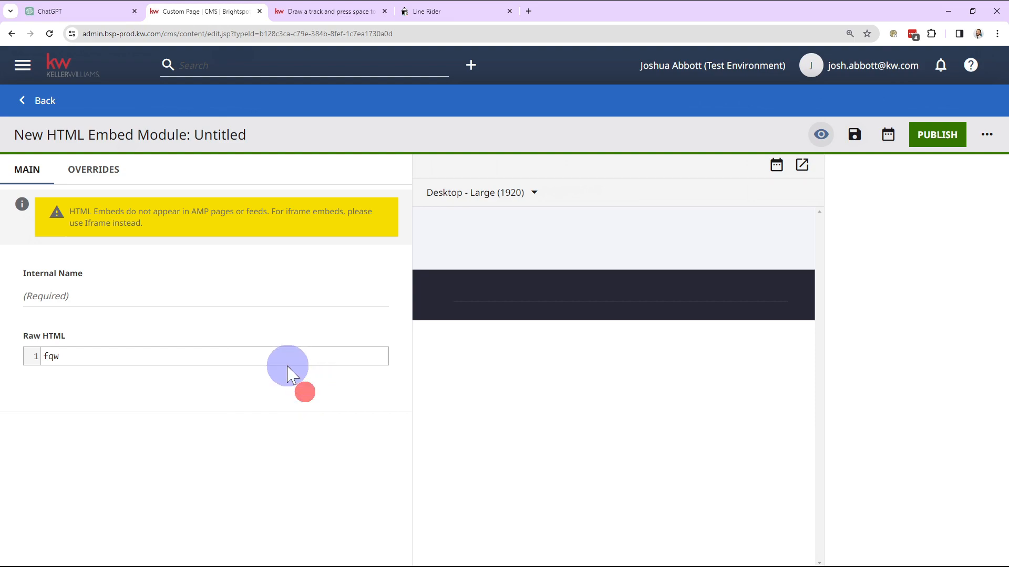
pyautogui.doubleClick(280, 361)
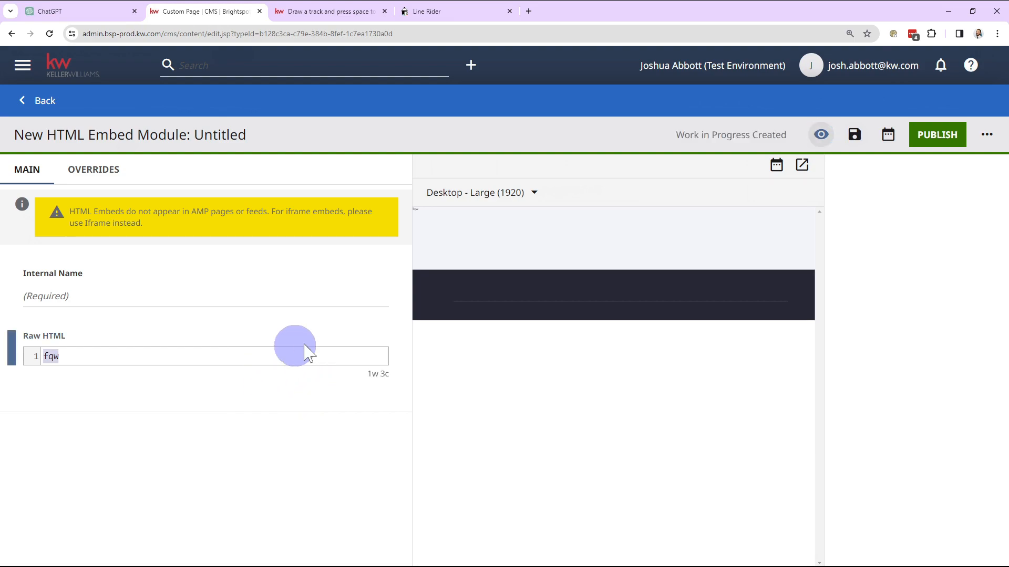
pyautogui.write('dfssfs l')
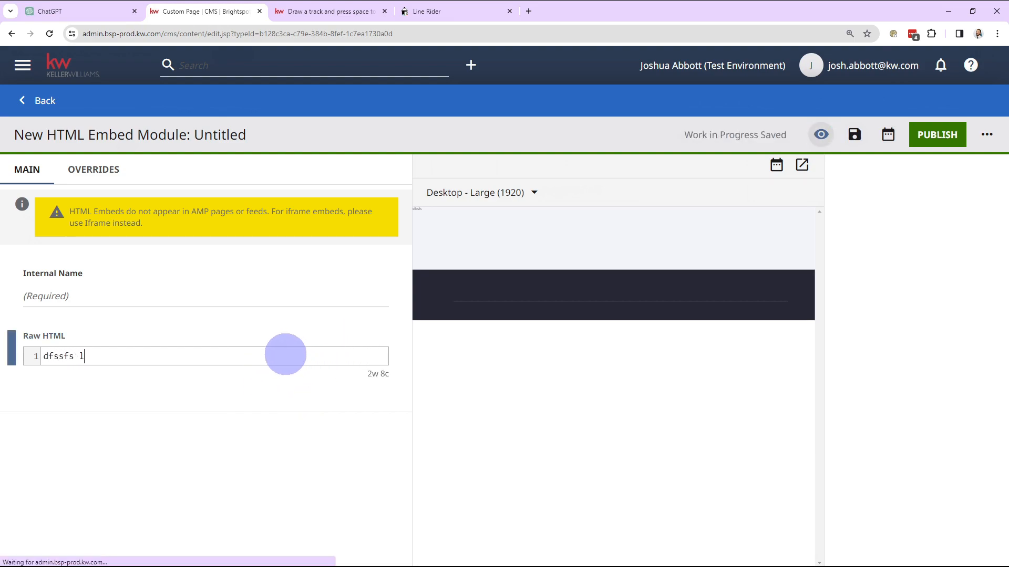
# Append linerider.com after the placeholder text in the embed module's raw HTML
pyautogui.write('https://www.ask.com/')
pyautogui.write('linerider.com')
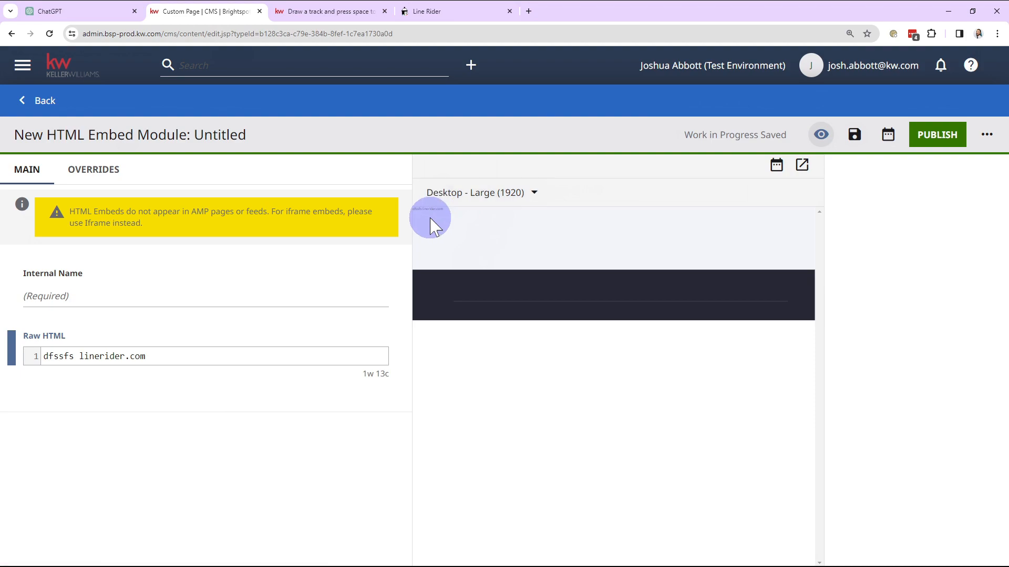
pyautogui.moveTo(420, 209); pyautogui.dragTo(496, 219)
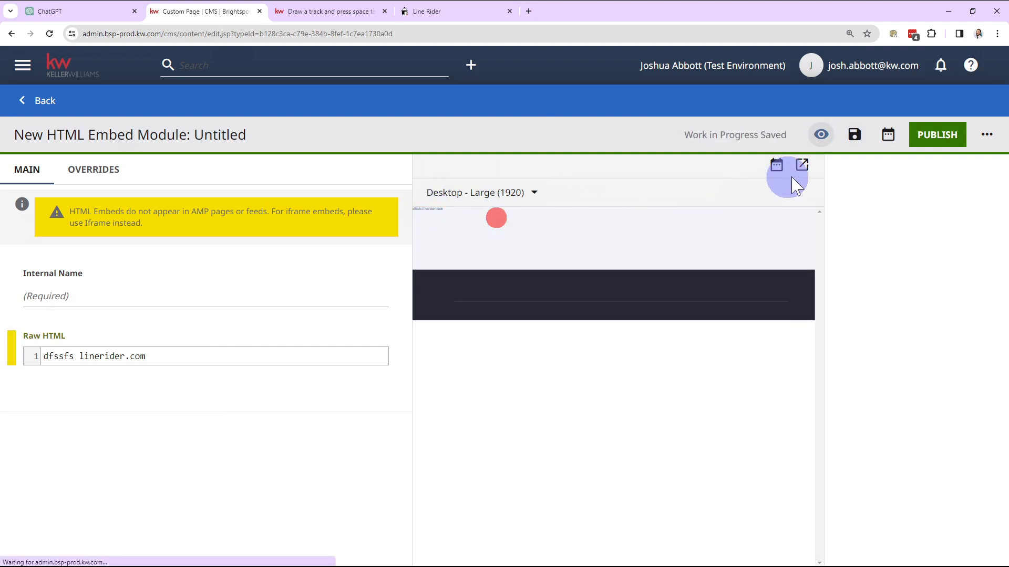
# Open the embed module's preview in a separate tab, check how the entered text renders, and close the preview
pyautogui.click(801, 166)
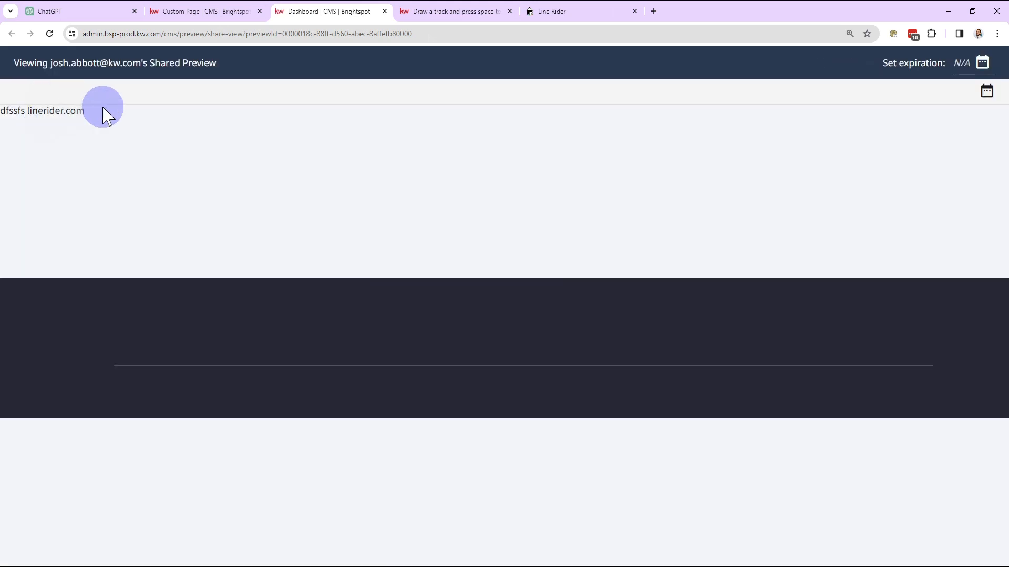
pyautogui.moveTo(93, 112); pyautogui.dragTo(10, 113)
pyautogui.click(227, 164)
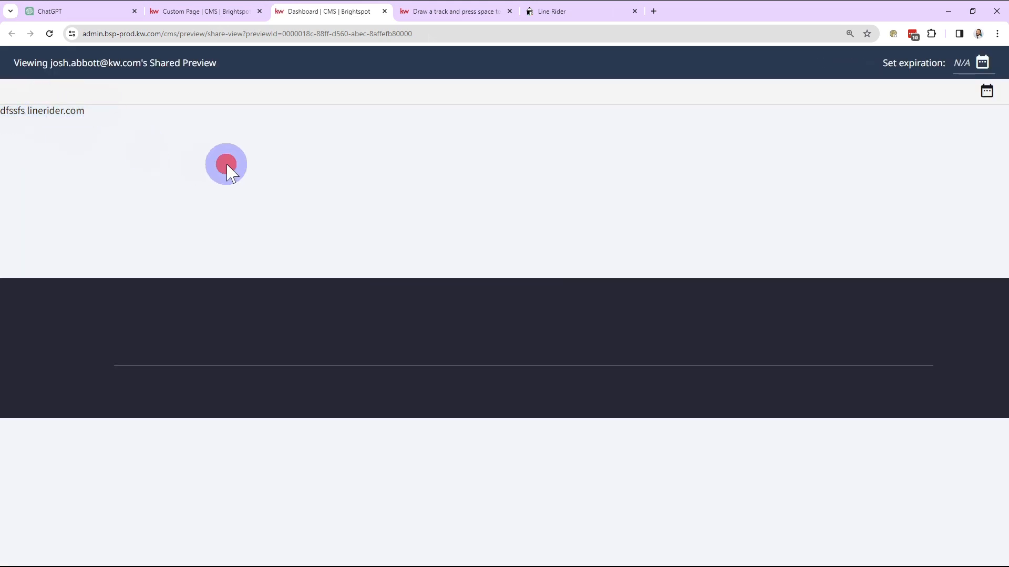
pyautogui.click(385, 12)
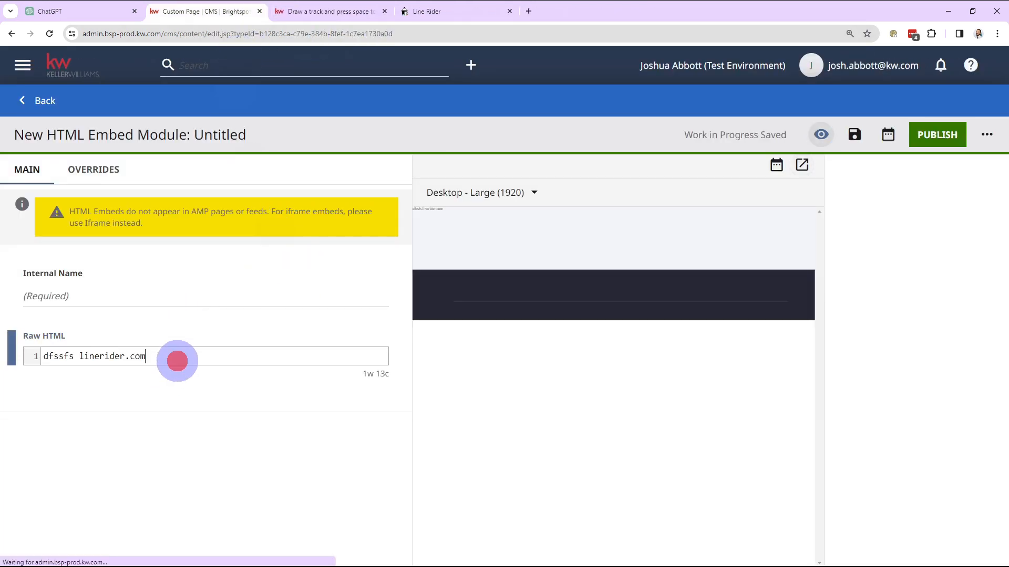
# Clear all content from the embed module's raw HTML
pyautogui.tripleClick(177, 361)
pyautogui.press('BackSpace')
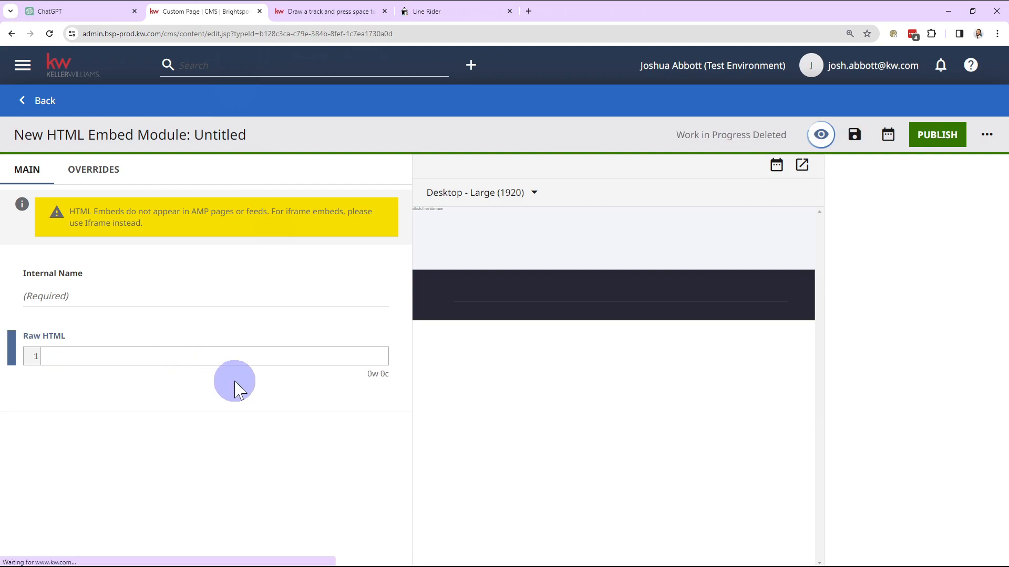
pyautogui.click(234, 381)
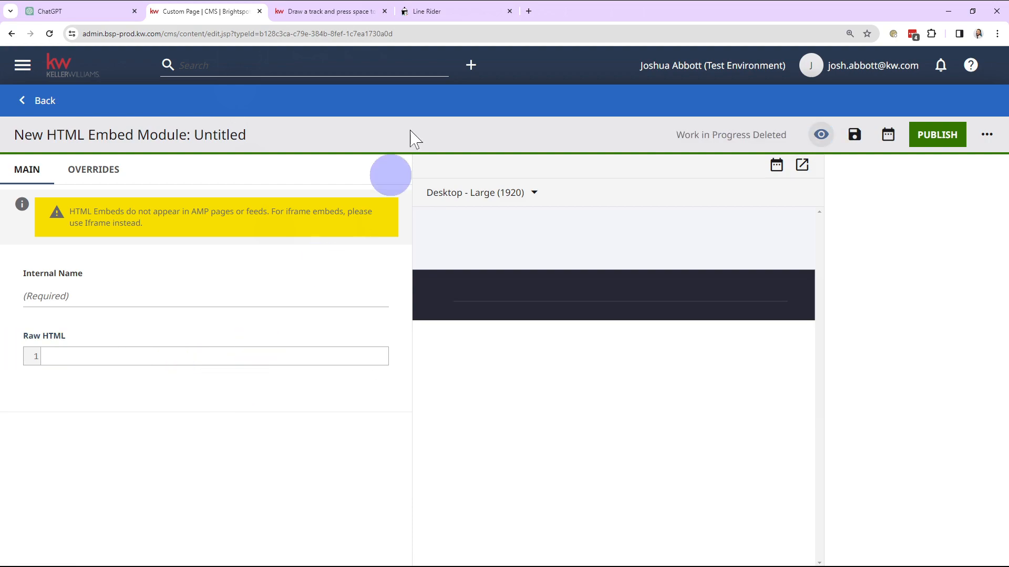
pyautogui.click(455, 14)
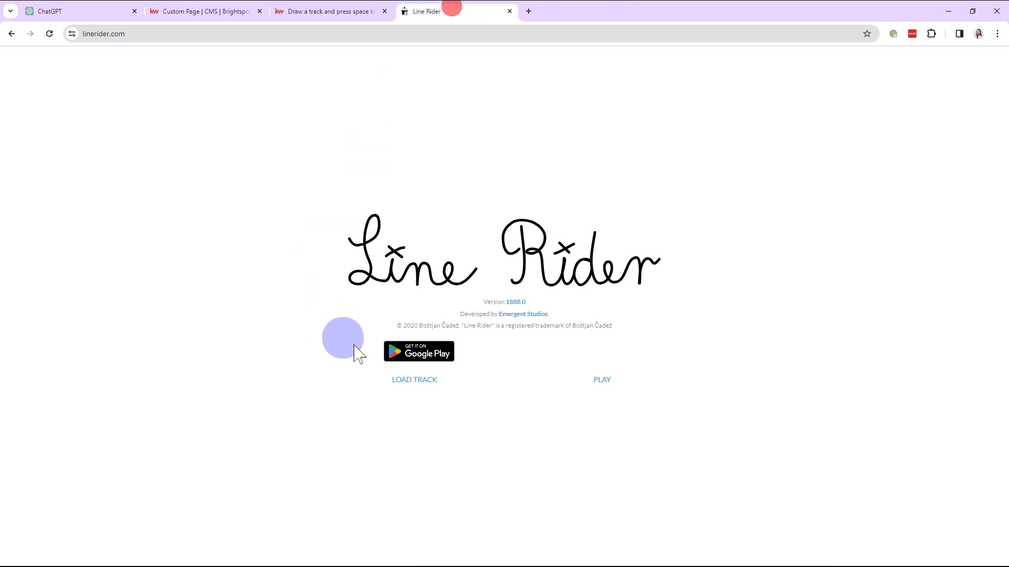
pyautogui.click(349, 10)
pyautogui.click(510, 11)
pyautogui.click(79, 10)
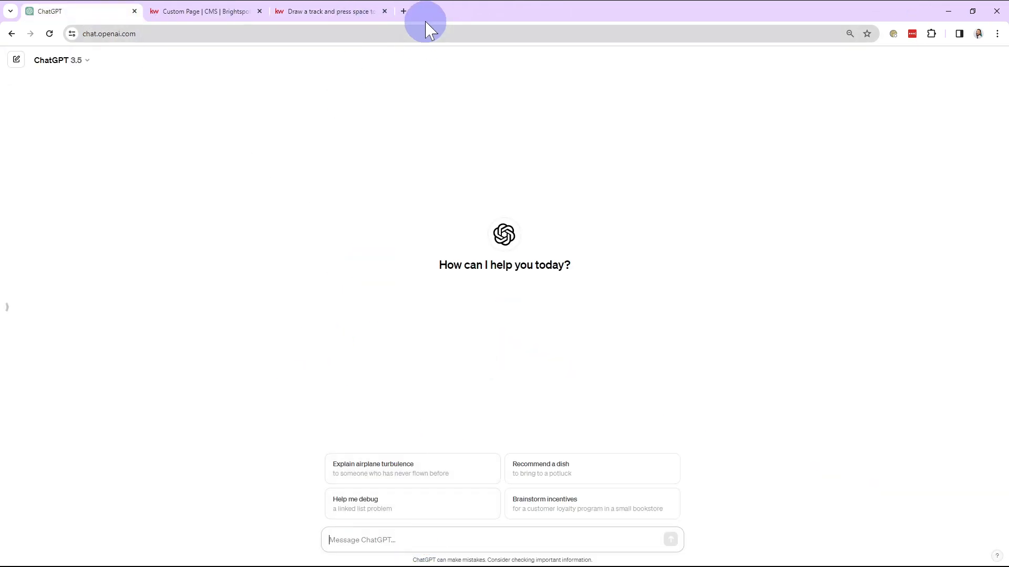
pyautogui.hotkey('ctrl', 'shift', 't')
pyautogui.click(62, 16)
pyautogui.click(399, 550)
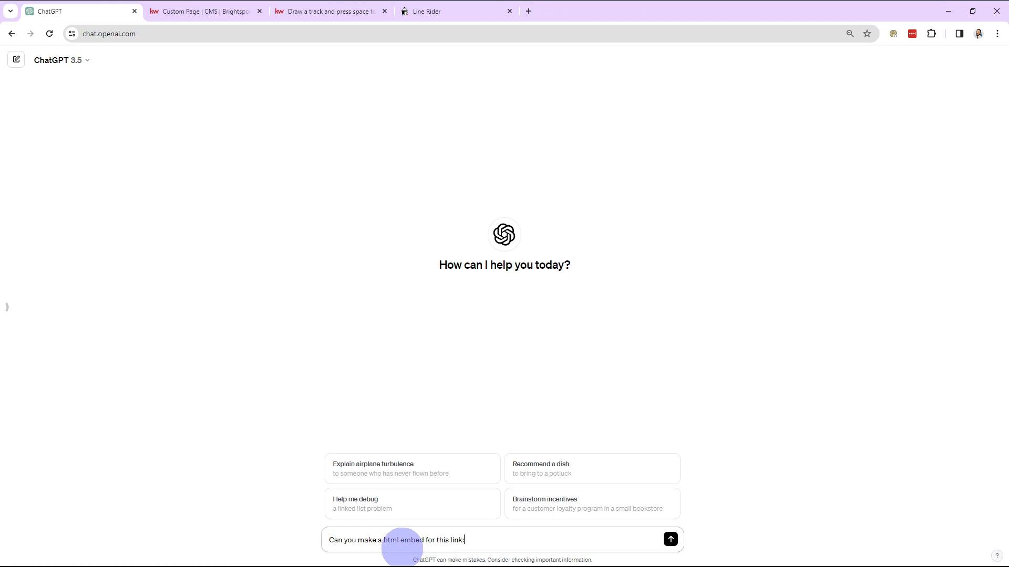
pyautogui.click(484, 10)
pyautogui.click(471, 30)
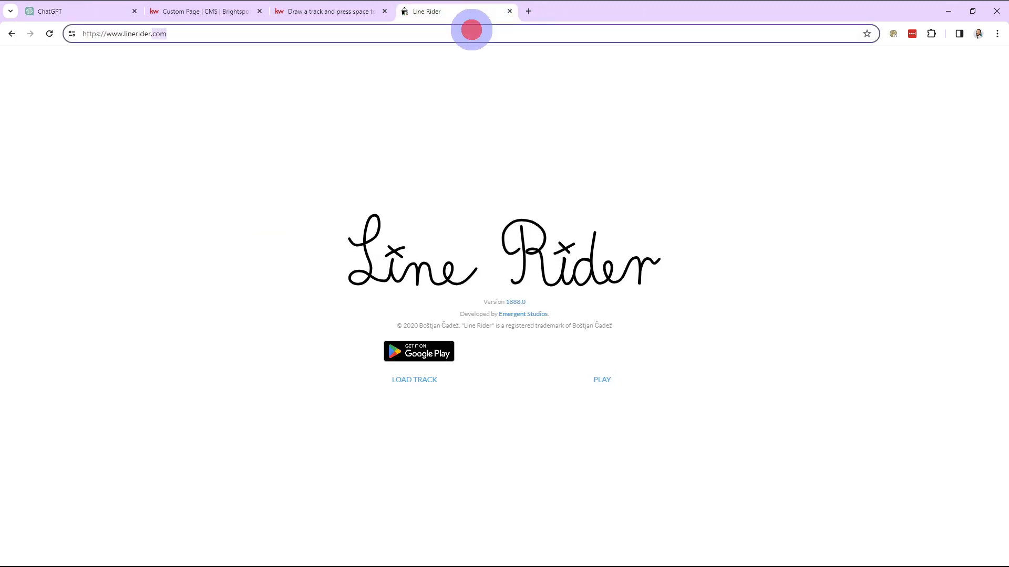
pyautogui.click(73, 10)
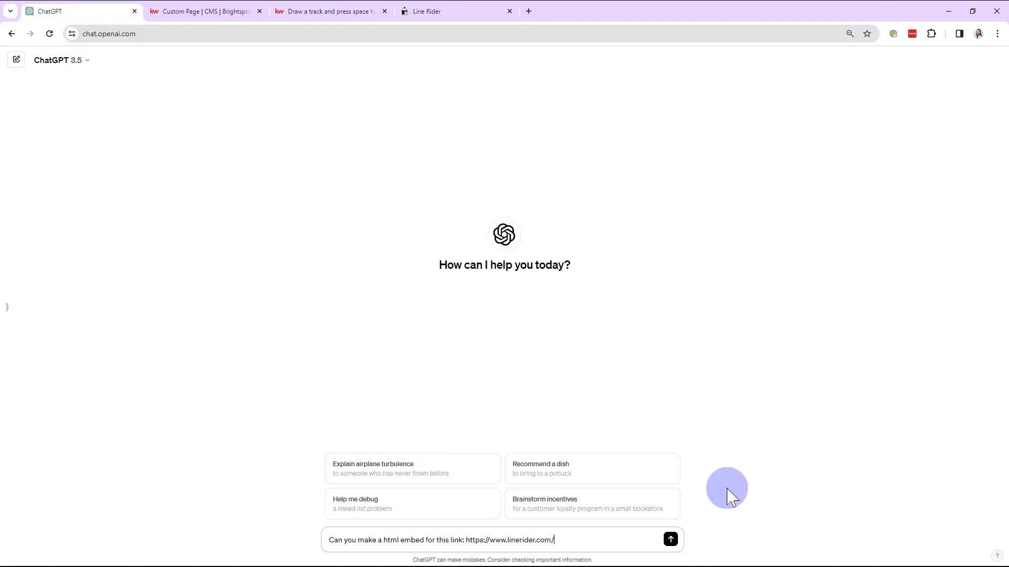
pyautogui.press('Return')
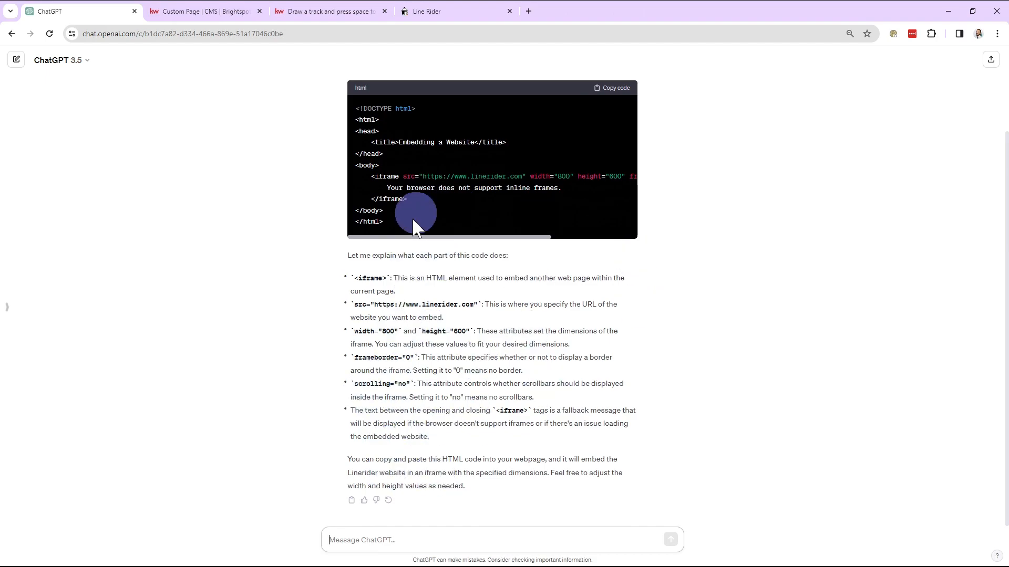
# Copy ChatGPT's iframe code with width 800 and height 600 and paste it into the embed module's raw HTML
pyautogui.scroll(2, 394, 409)
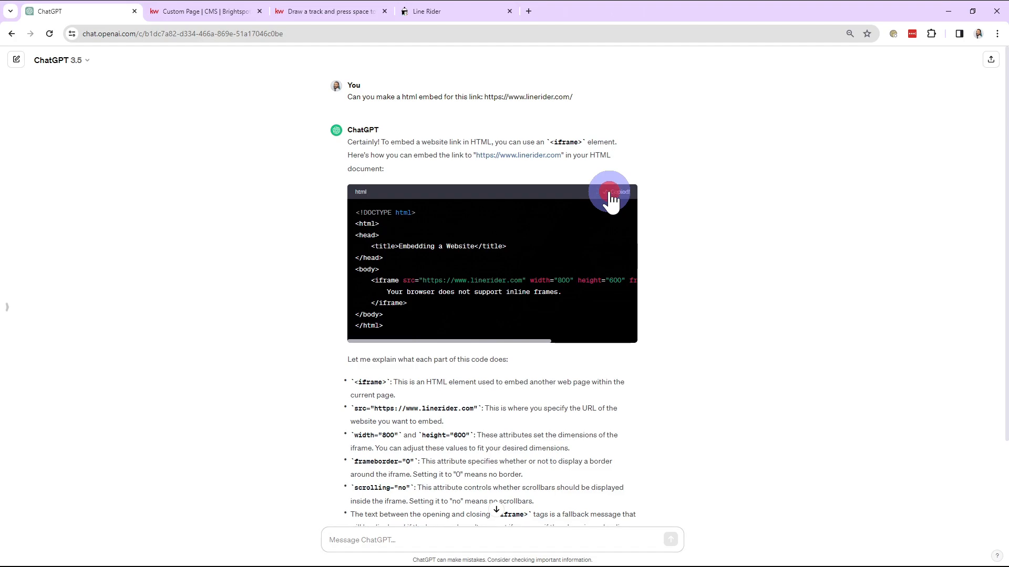
pyautogui.click(205, 12)
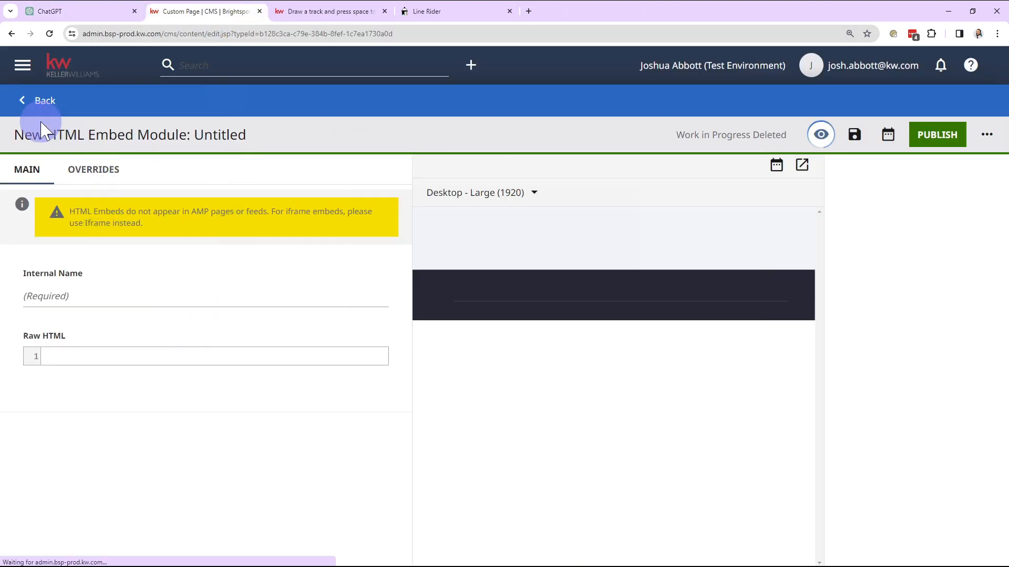
pyautogui.moveTo(19, 134); pyautogui.dragTo(260, 135)
pyautogui.click(176, 358)
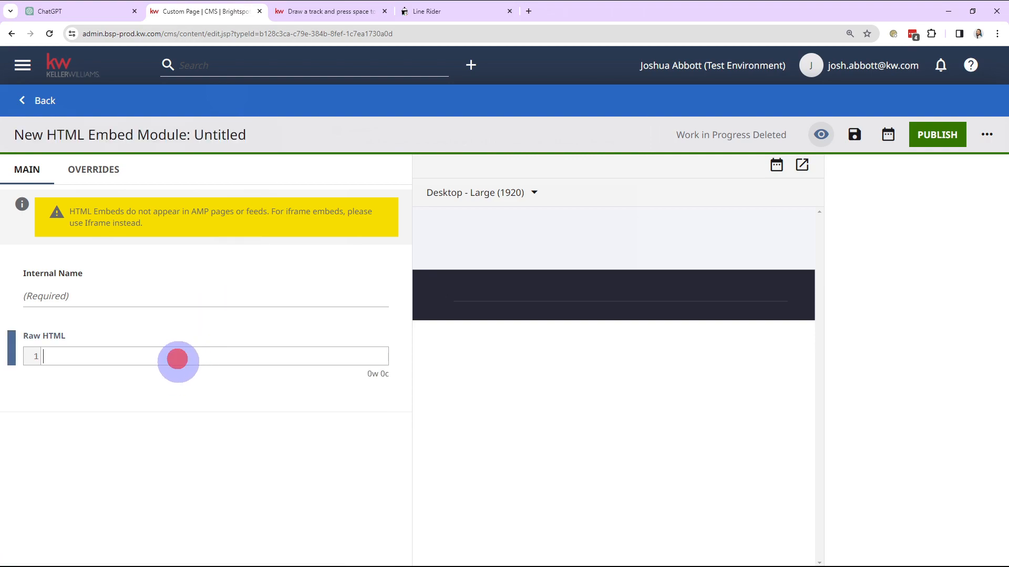
pyautogui.write('<!DOCTYPE html> <html> <head>     <title>Embedding a Website</title> </head> <body>     <iframe src="https://www.linerider.com" width="800" height="600" frameborder="0" scrolling="no">         Your browser does not support inline frames.     </iframe> </body> </html>')
pyautogui.click(295, 332)
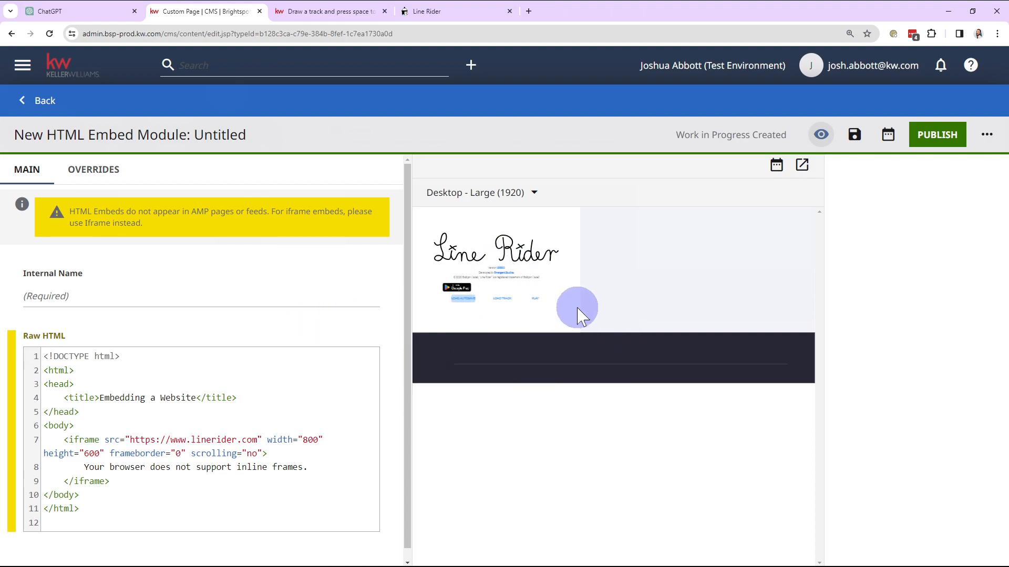
# Test the embedded game in a separate preview tab by starting it, drawing a curved track, and undoing the line
pyautogui.click(801, 167)
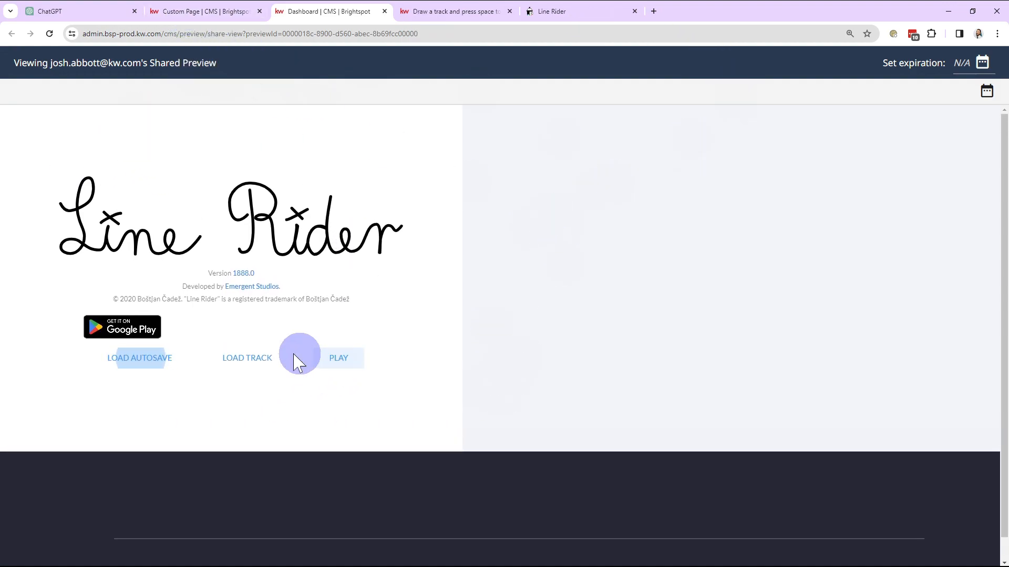
pyautogui.click(345, 363)
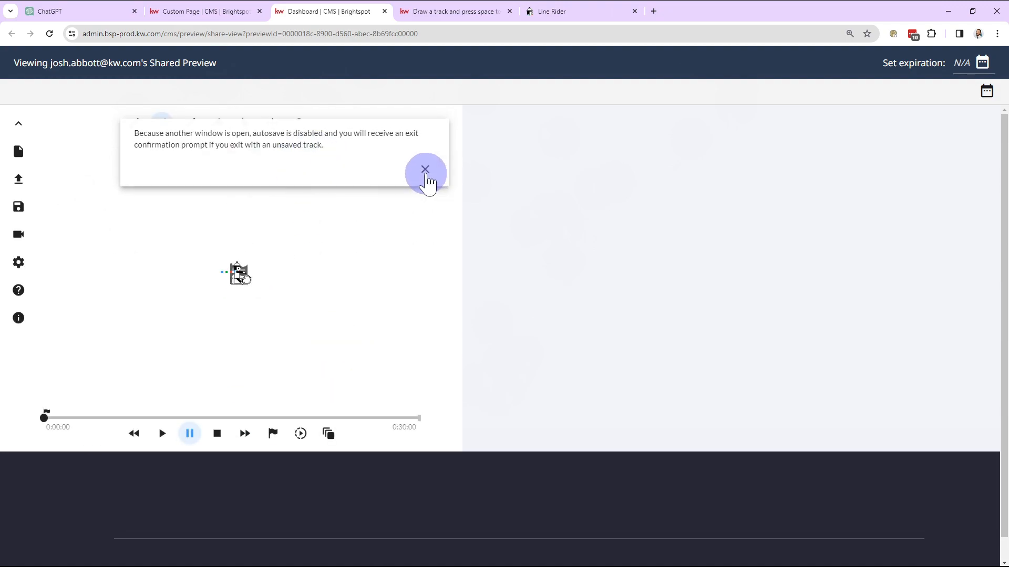
pyautogui.click(424, 170)
pyautogui.moveTo(173, 288); pyautogui.dragTo(336, 264)
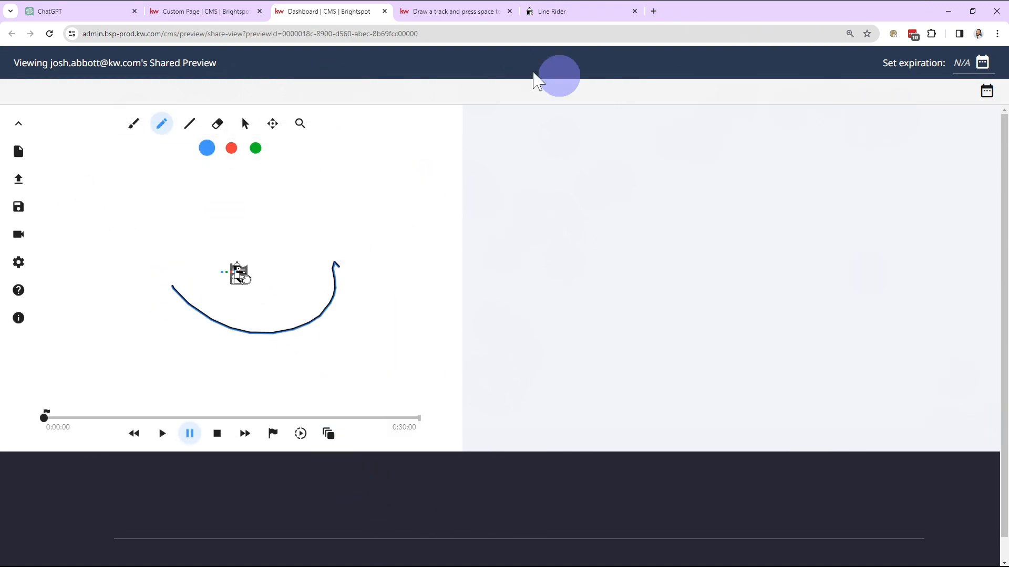
pyautogui.hotkey('ctrl', 'z')
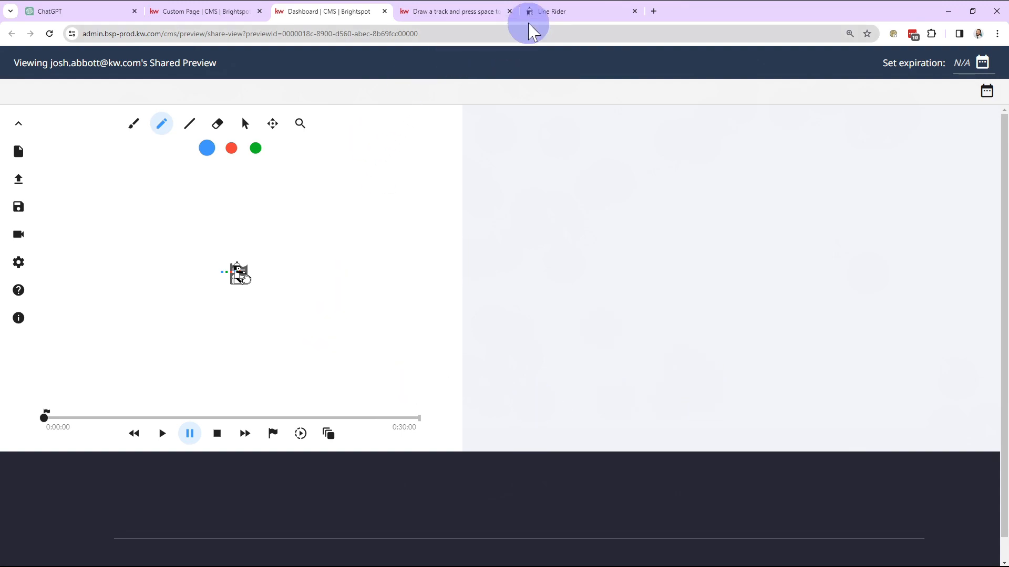
# Send ChatGPT the follow-up "The iframe displayed, but it only takes up a small portion of the screen. Can you fix this."
pyautogui.click(93, 16)
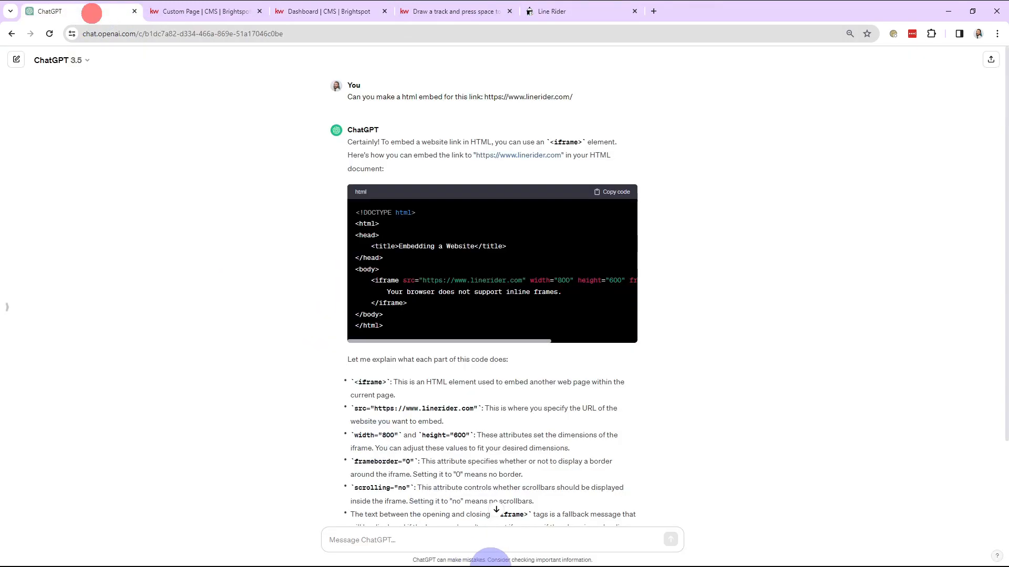
pyautogui.scroll(-1, 671, 398)
pyautogui.scroll(-1, 666, 398)
pyautogui.click(518, 533)
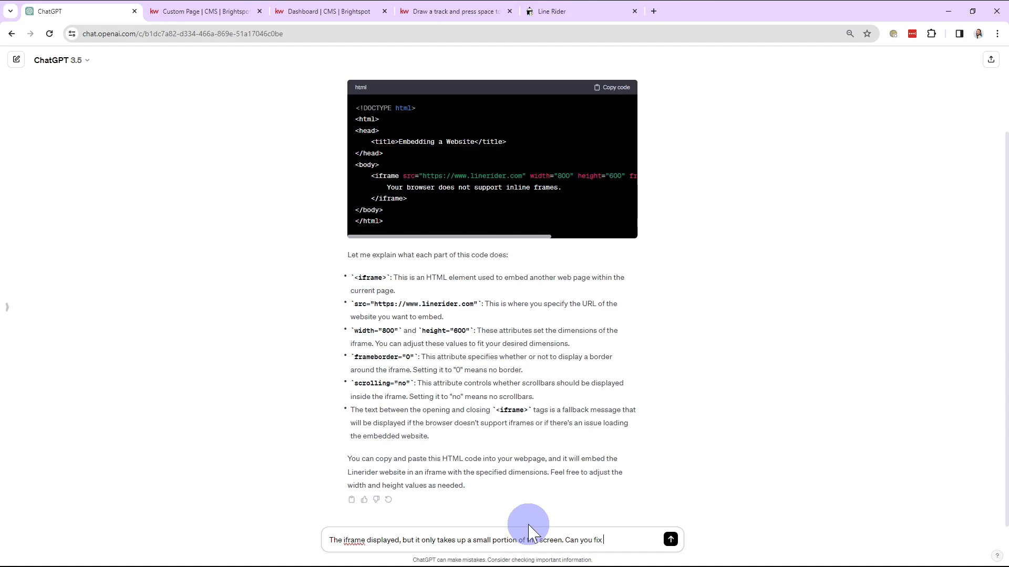
pyautogui.write('.')
pyautogui.press('Return')
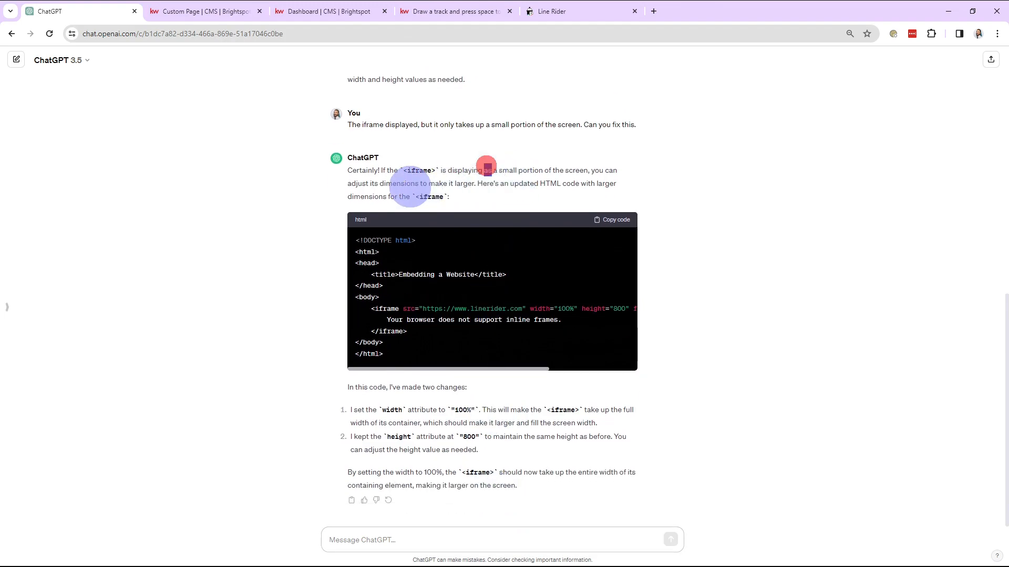
# Review the width and height in ChatGPT's revised iframe code and copy the complete code
pyautogui.tripleClick(397, 349)
pyautogui.click(443, 339)
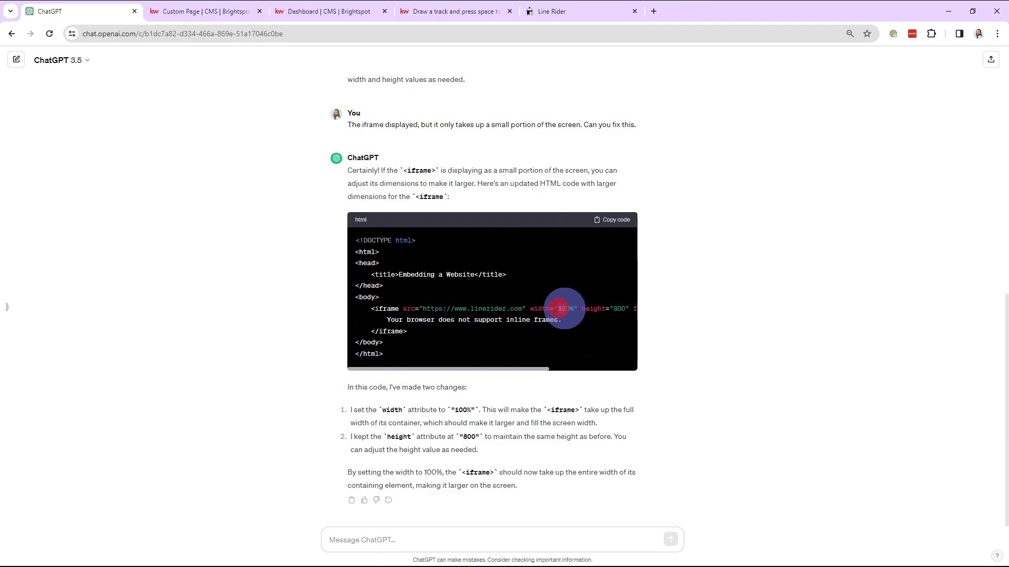
pyautogui.doubleClick(561, 308)
pyautogui.click(614, 308)
pyautogui.moveTo(398, 354); pyautogui.dragTo(362, 246)
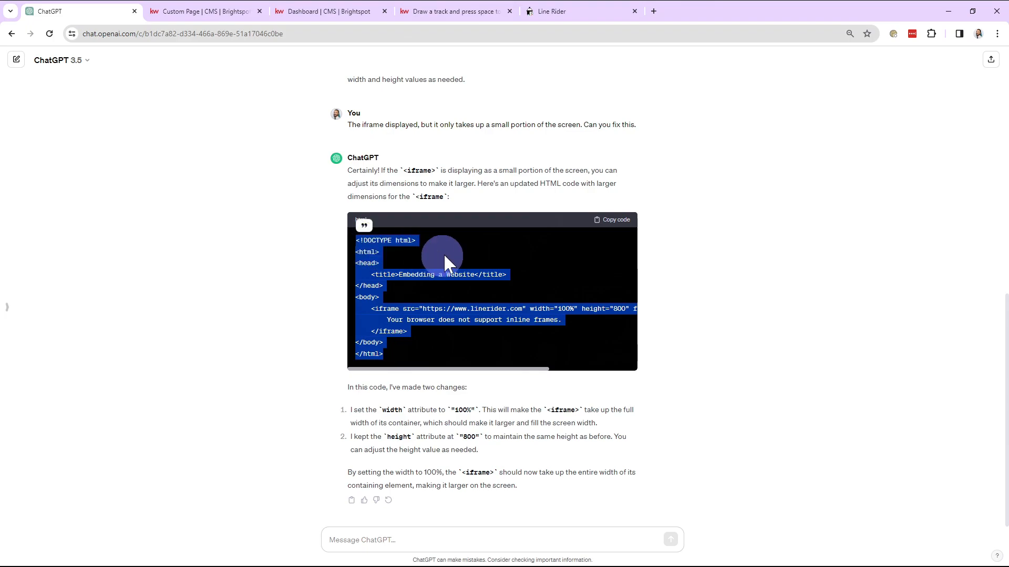
# Replace the embed module's entire raw HTML with the copied iframe code using width 100% and height 800
pyautogui.click(210, 11)
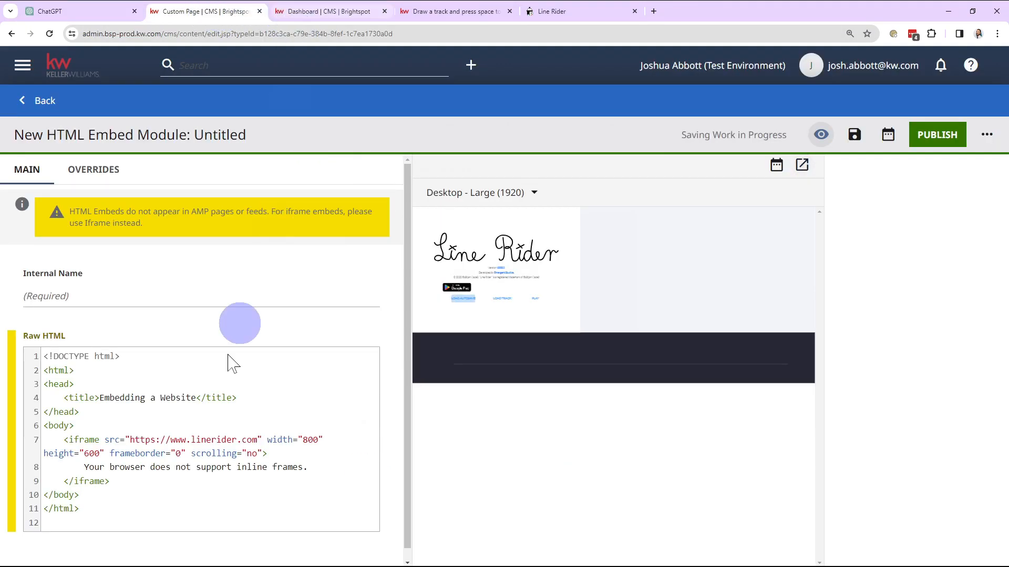
pyautogui.click(243, 495)
pyautogui.hotkey('ctrl', 'a')
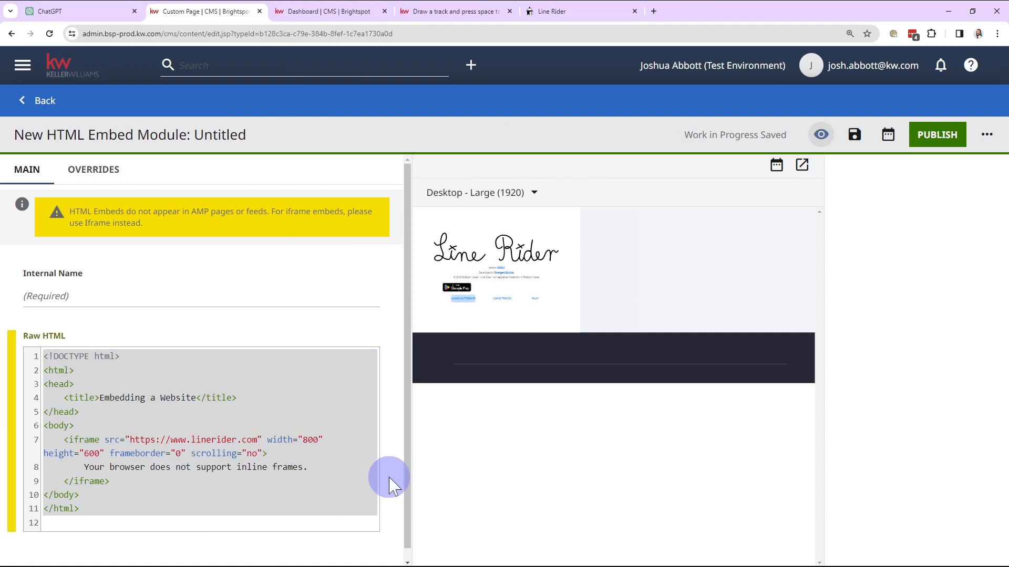
pyautogui.click(327, 468)
pyautogui.hotkey('ctrl', 'a')
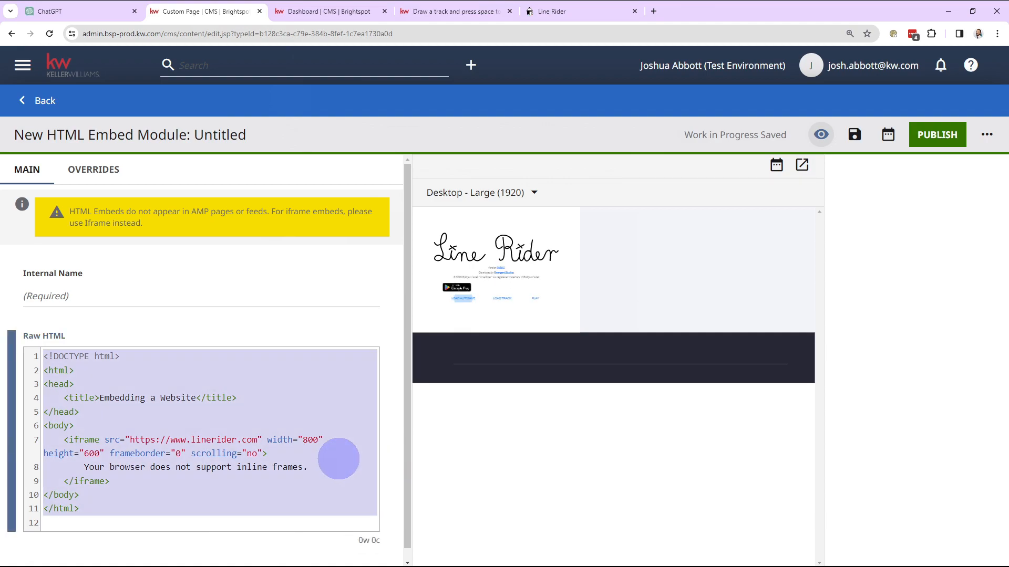
pyautogui.write('<!DOCTYPE html> <html> <head>     <title>Embedding a Website</title> </head> <body>     <iframe src="https://www.linerider.com" width="100%" height="800" frameborder="0" scrolling="no">         Your browser does not support inline frames.     </iframe> </body> </html>')
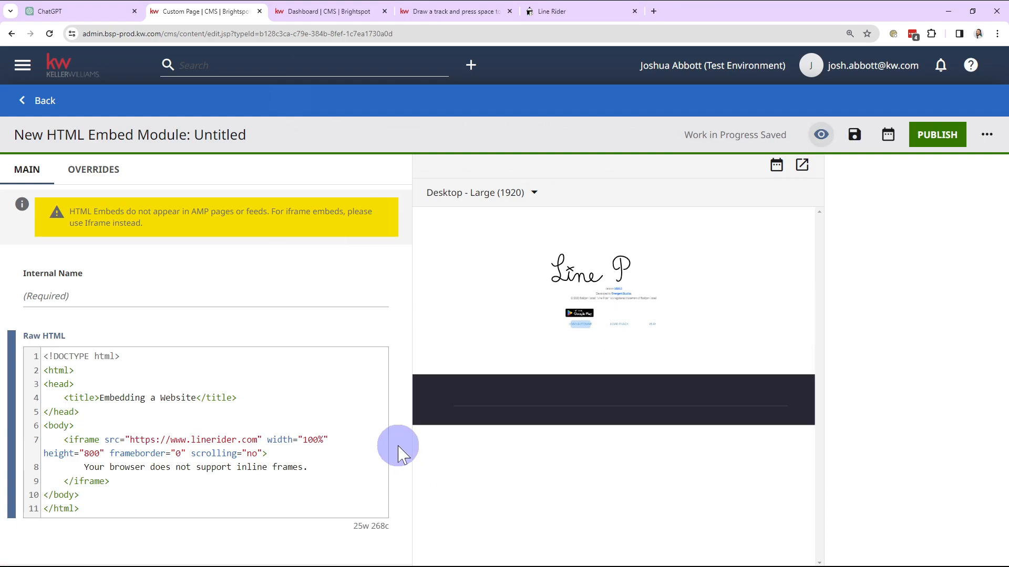
pyautogui.click(394, 444)
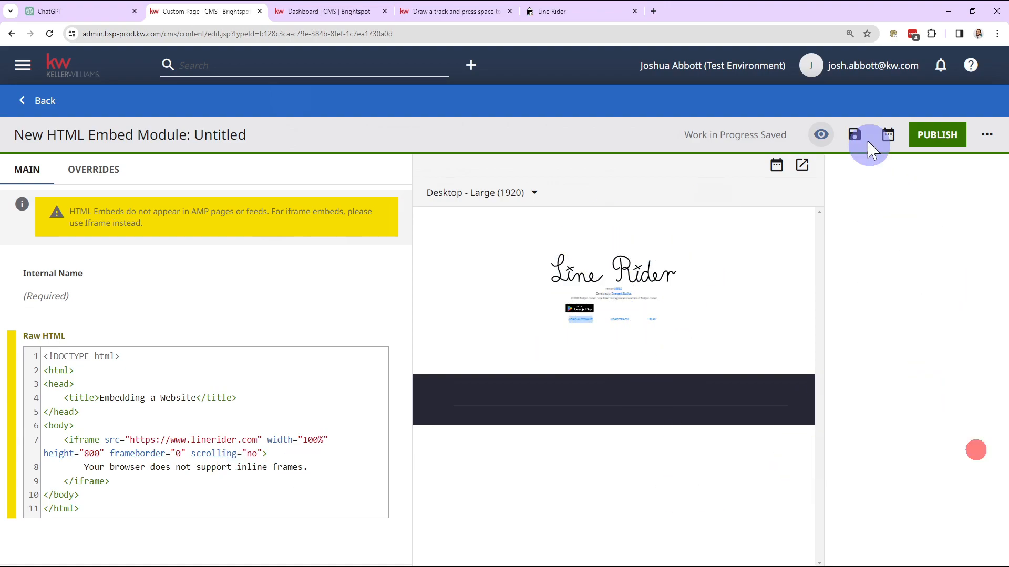
# Open the updated embed in a separate preview tab, start the Line Rider game, and dismiss the autosave notice
pyautogui.click(802, 166)
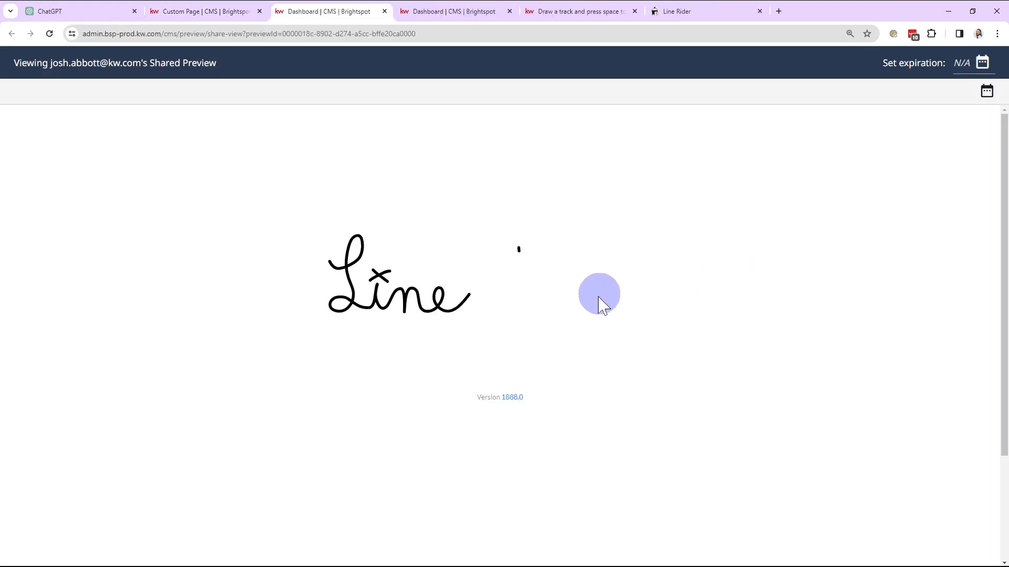
pyautogui.click(613, 414)
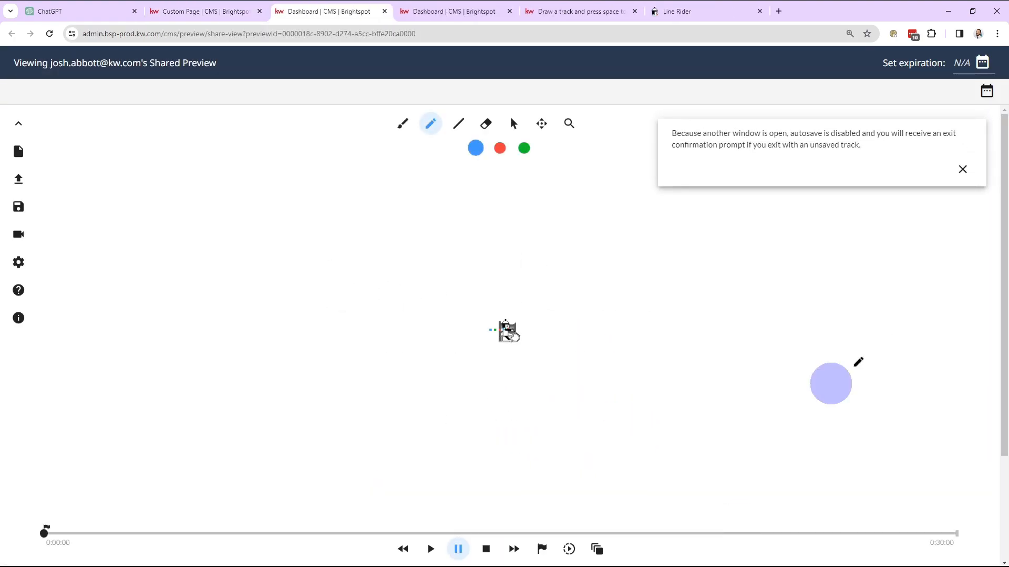
pyautogui.click(962, 169)
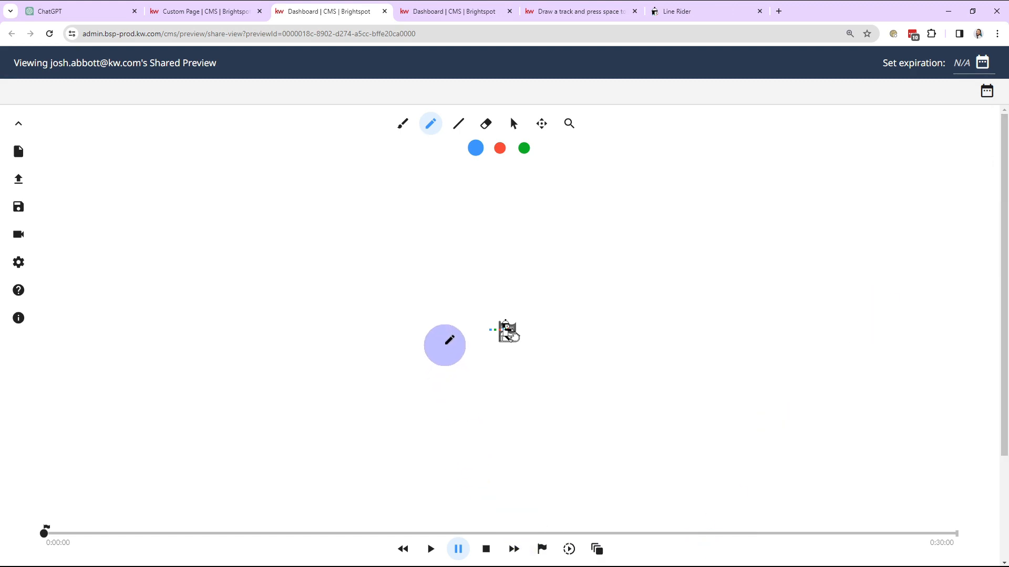
# Draw a curved test track below the rider in the embedded game, and undo it
pyautogui.moveTo(332, 296); pyautogui.dragTo(714, 397)
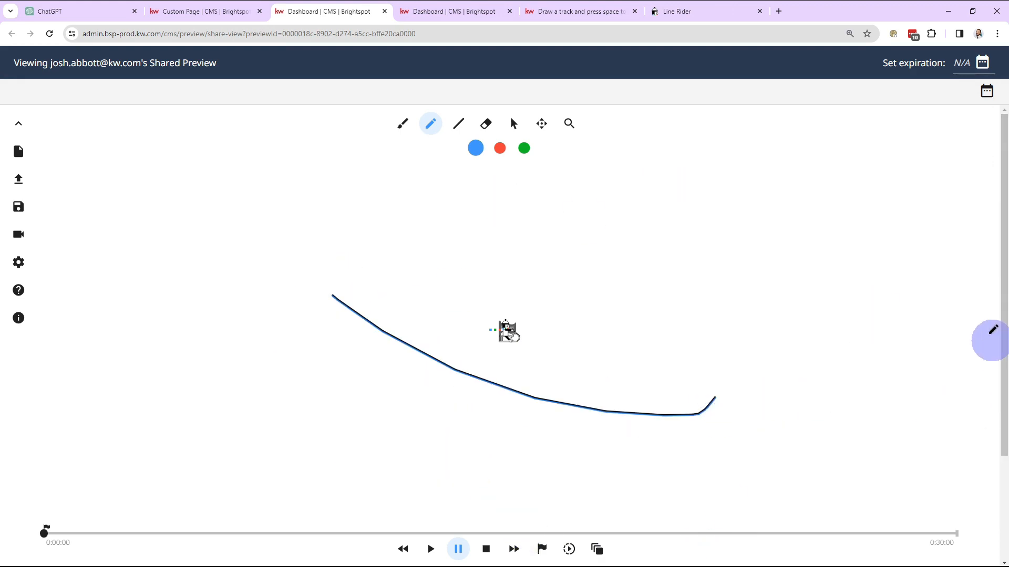
pyautogui.hotkey('ctrl', 'z')
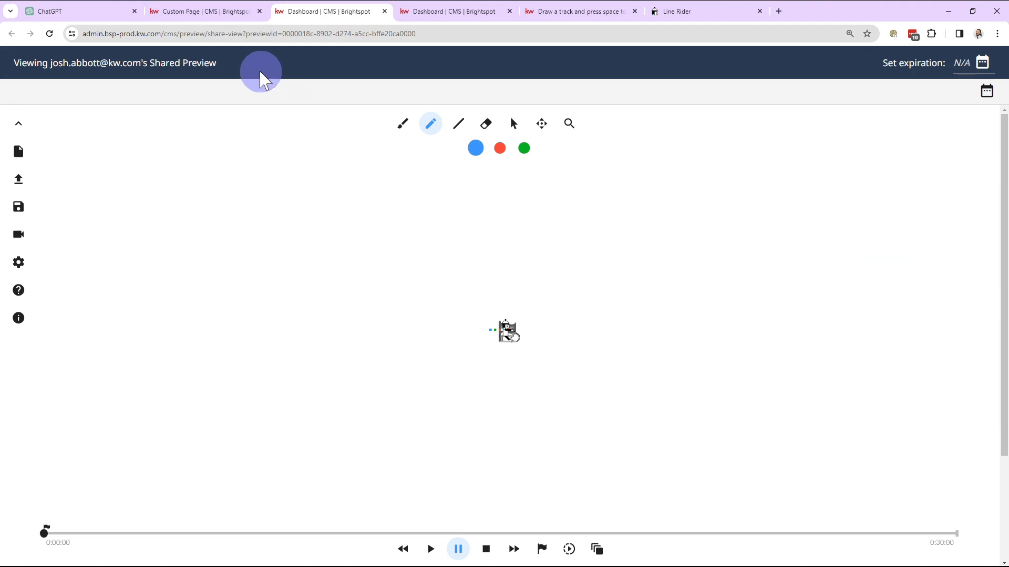
# Return to the HTML Embed module editor and look over its heading, raw HTML and preview
pyautogui.click(216, 16)
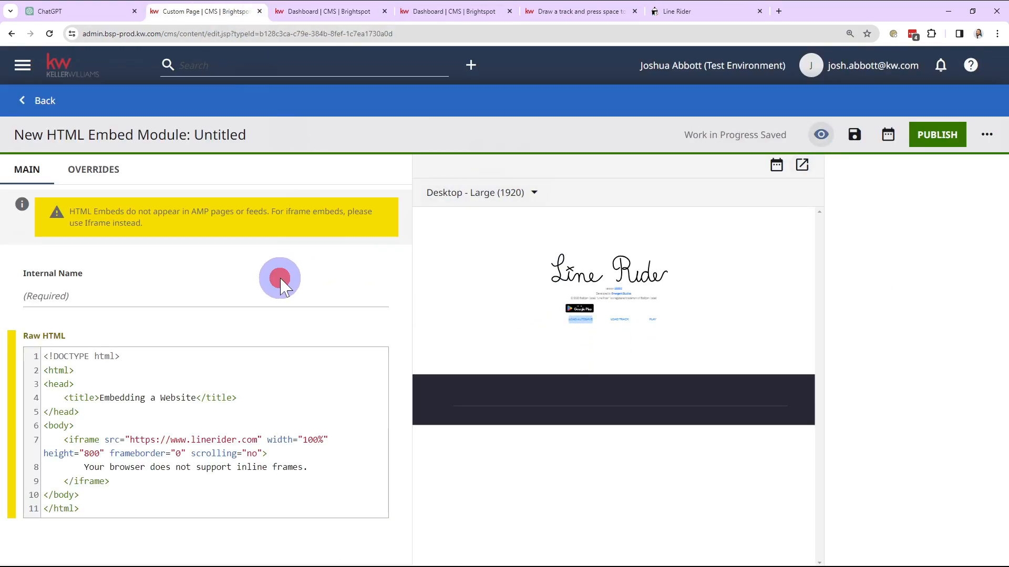
pyautogui.click(327, 288)
pyautogui.click(346, 263)
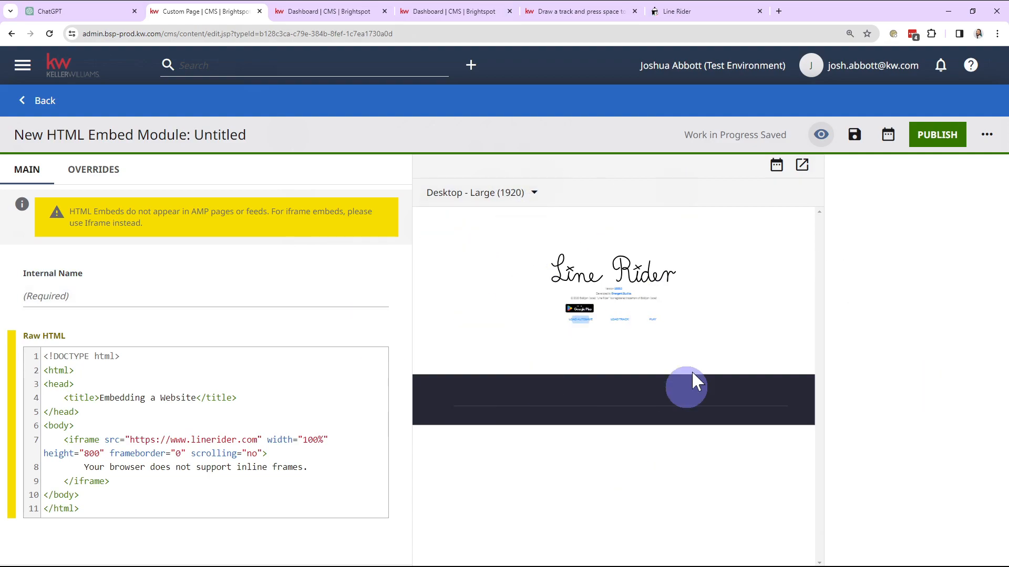
pyautogui.click(620, 343)
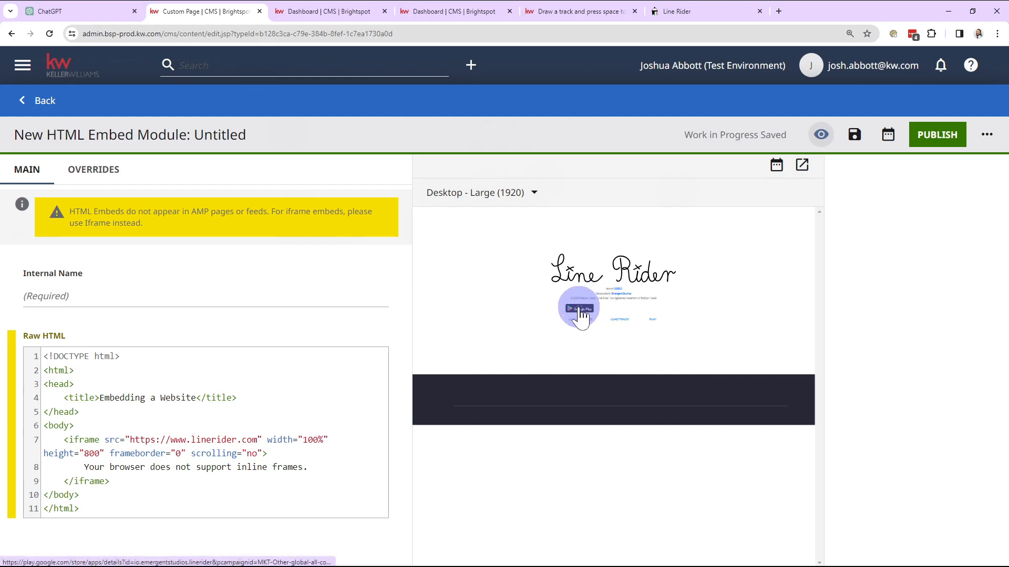
pyautogui.moveTo(90, 135); pyautogui.dragTo(186, 135)
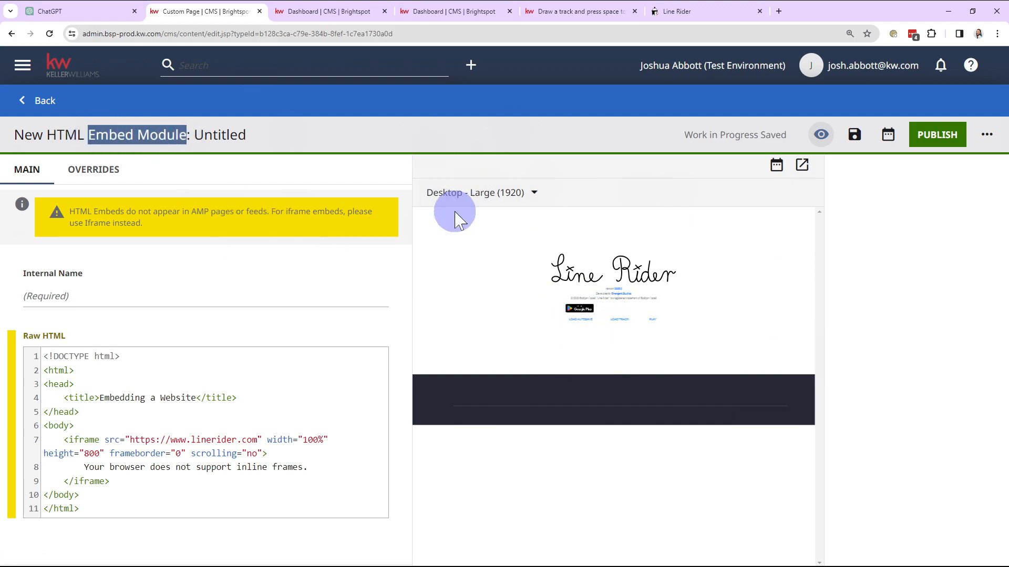
pyautogui.click(389, 251)
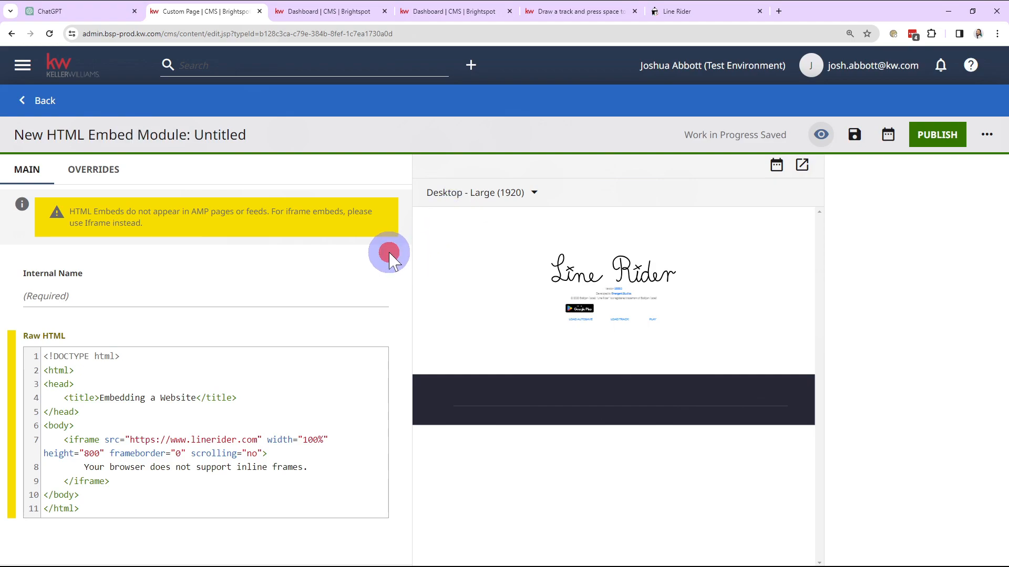
pyautogui.click(41, 103)
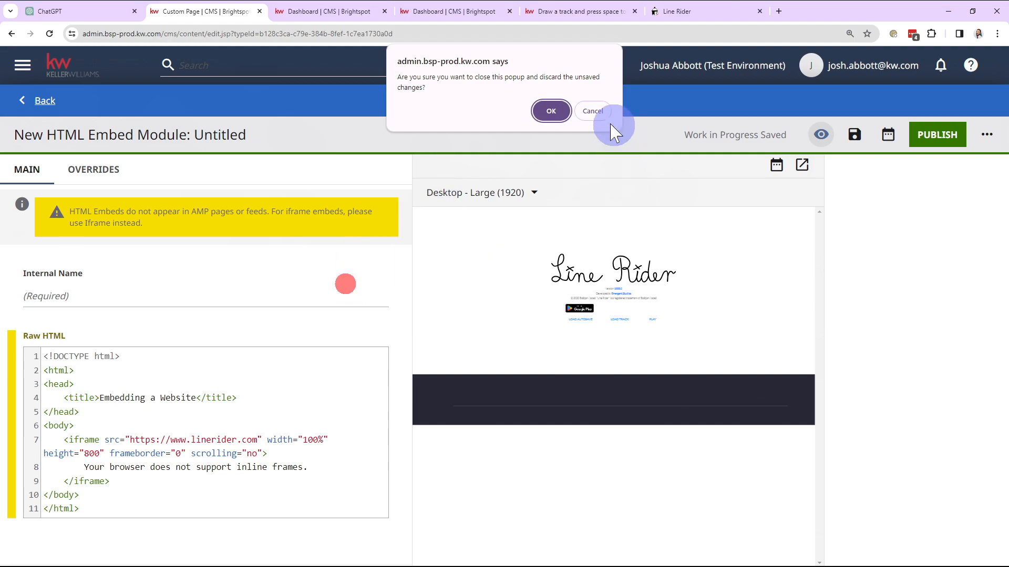
pyautogui.click(594, 108)
pyautogui.click(923, 275)
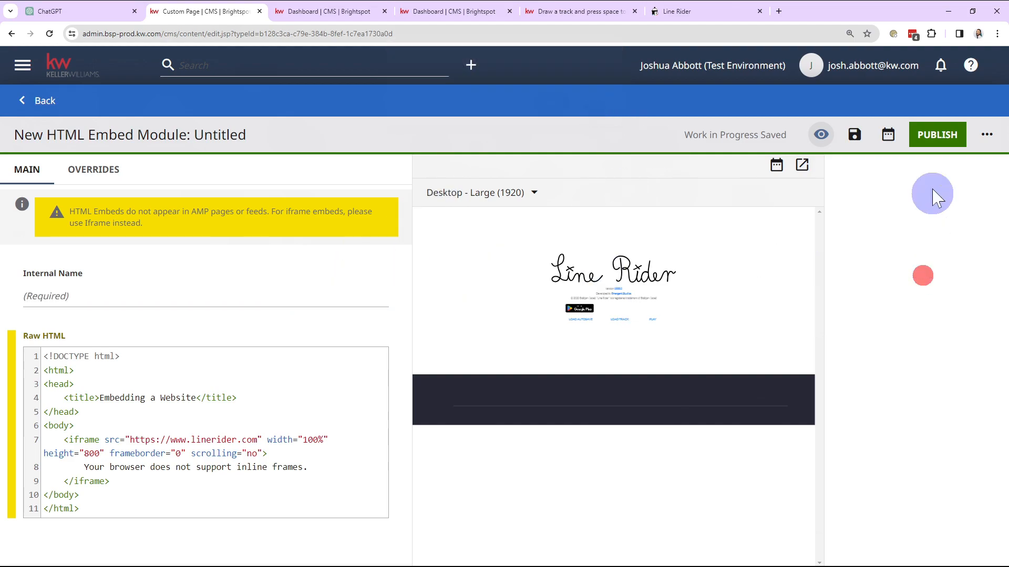
# Set the embed module's internal name to LineRiderExample and publish the module
pyautogui.click(927, 137)
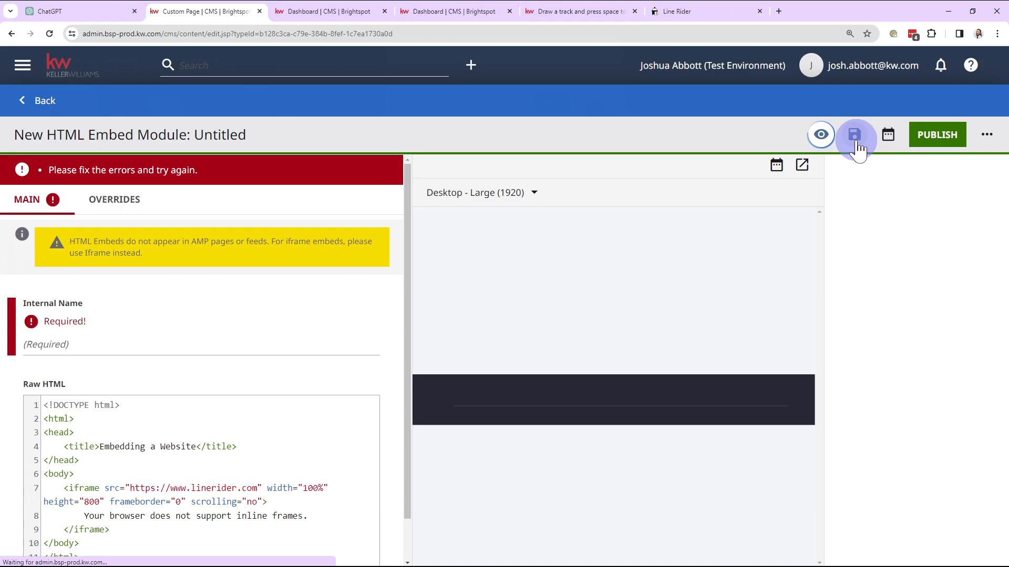
pyautogui.click(156, 347)
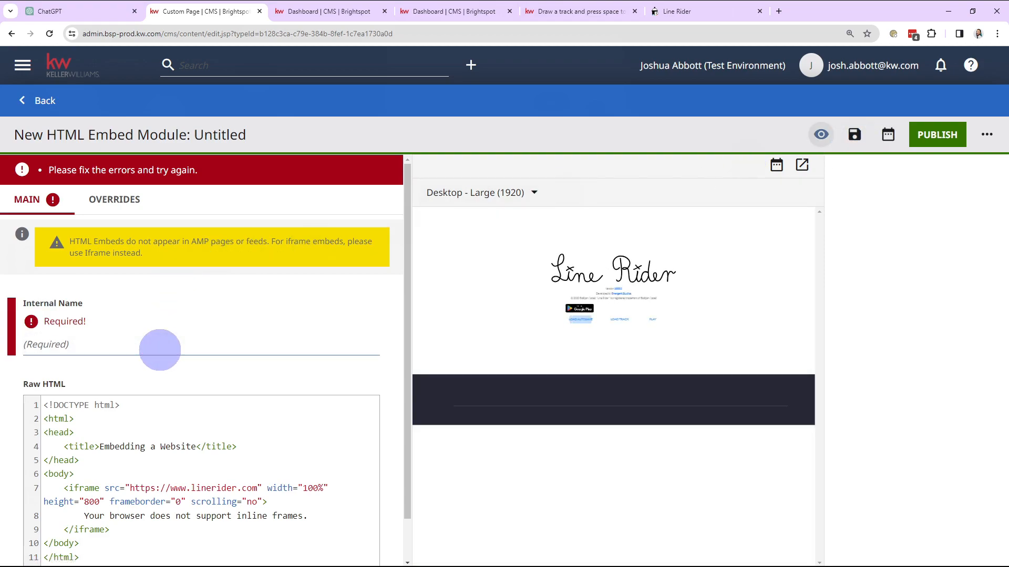
pyautogui.click(160, 350)
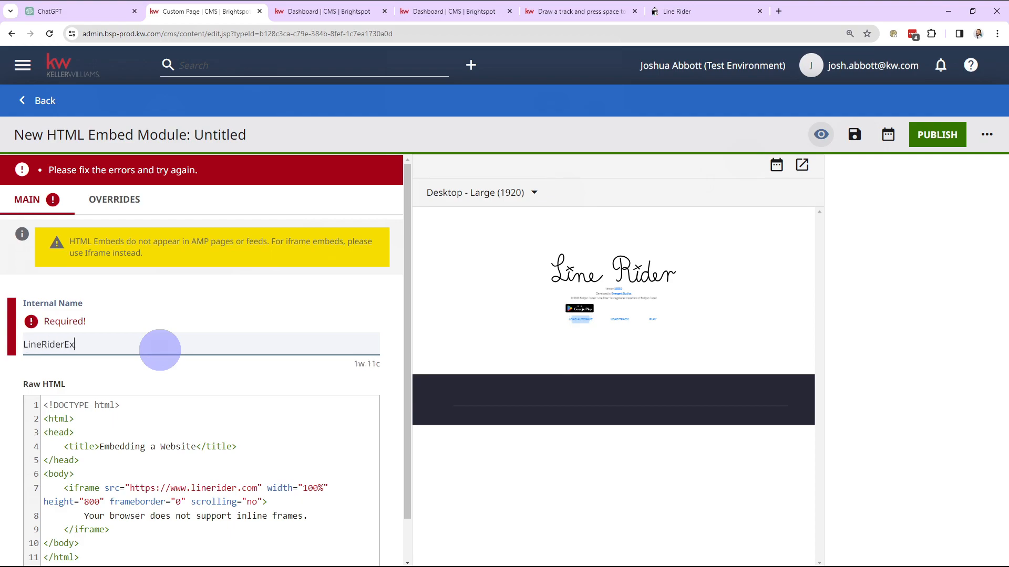
pyautogui.write('LineRiderExample')
pyautogui.click(194, 318)
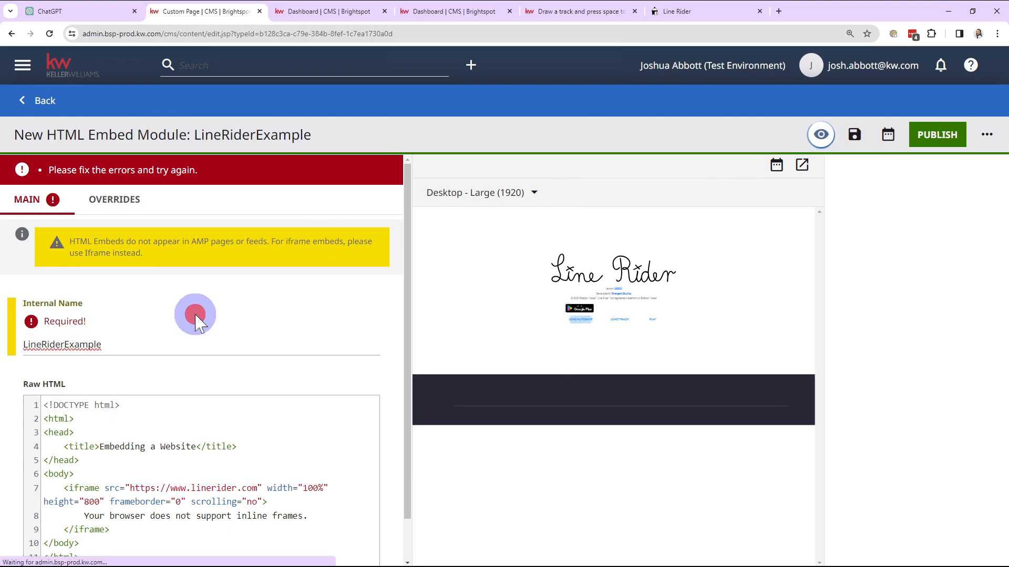
pyautogui.click(940, 137)
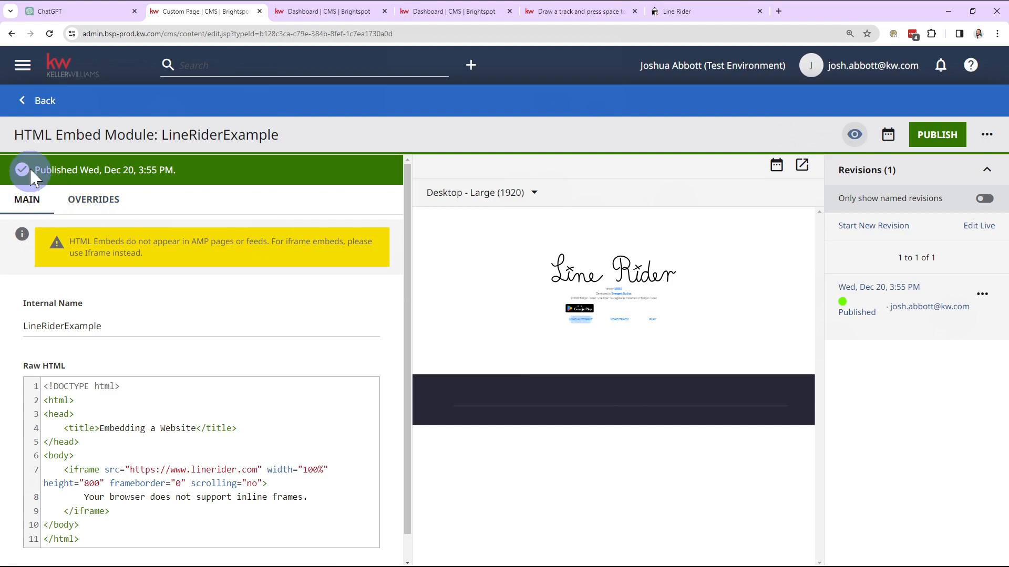
# Return to the custom page and clear the custom text from its Internal Name field
pyautogui.click(38, 101)
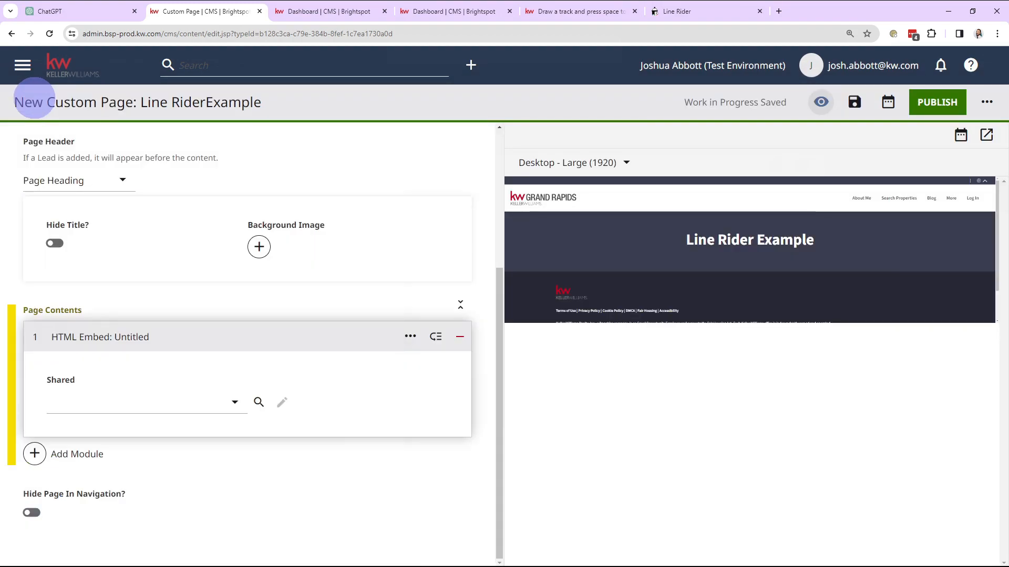
pyautogui.moveTo(23, 101); pyautogui.dragTo(315, 135)
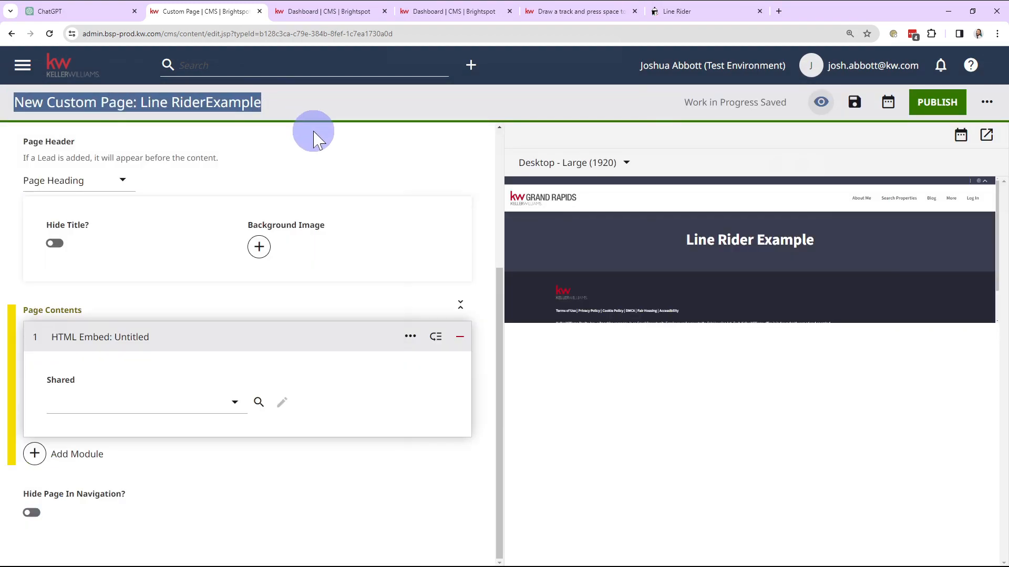
pyautogui.click(314, 132)
pyautogui.scroll(2, 336, 163)
pyautogui.scroll(2, 332, 162)
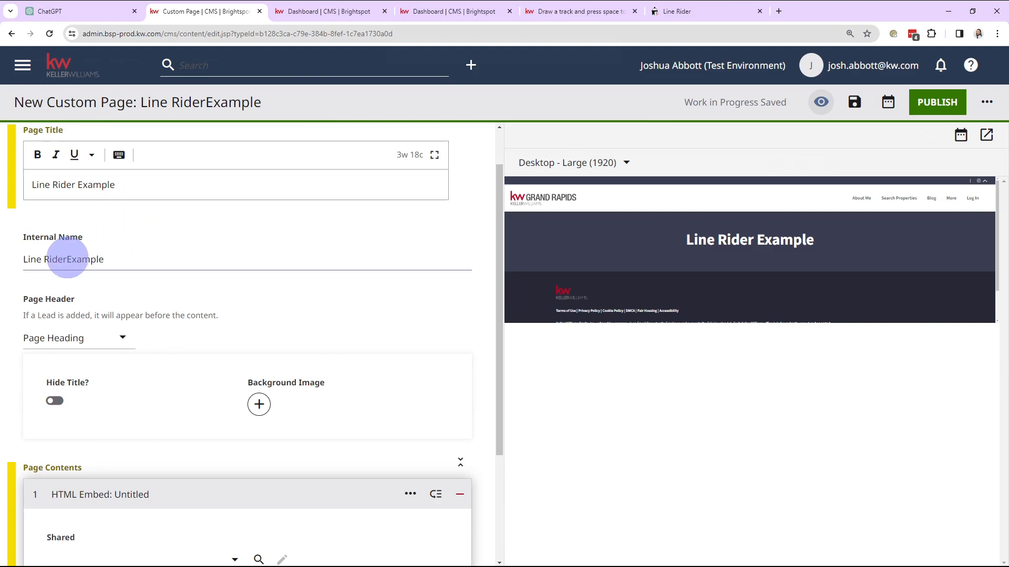
pyautogui.click(66, 259)
pyautogui.click(261, 235)
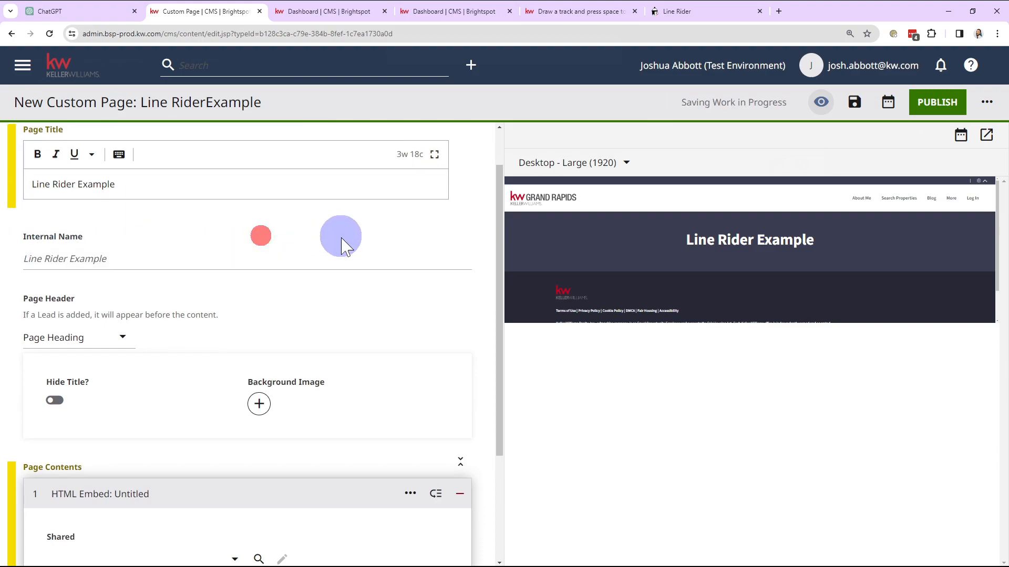
# Select LineRiderExample as the shared module for the HTML Embed in the page contents
pyautogui.scroll(-3, 345, 244)
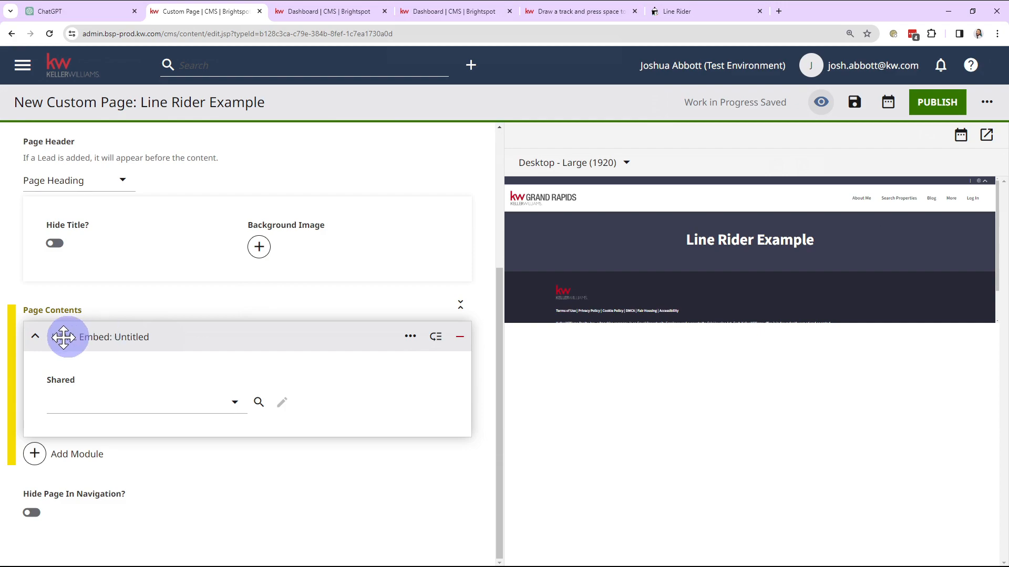
pyautogui.click(113, 409)
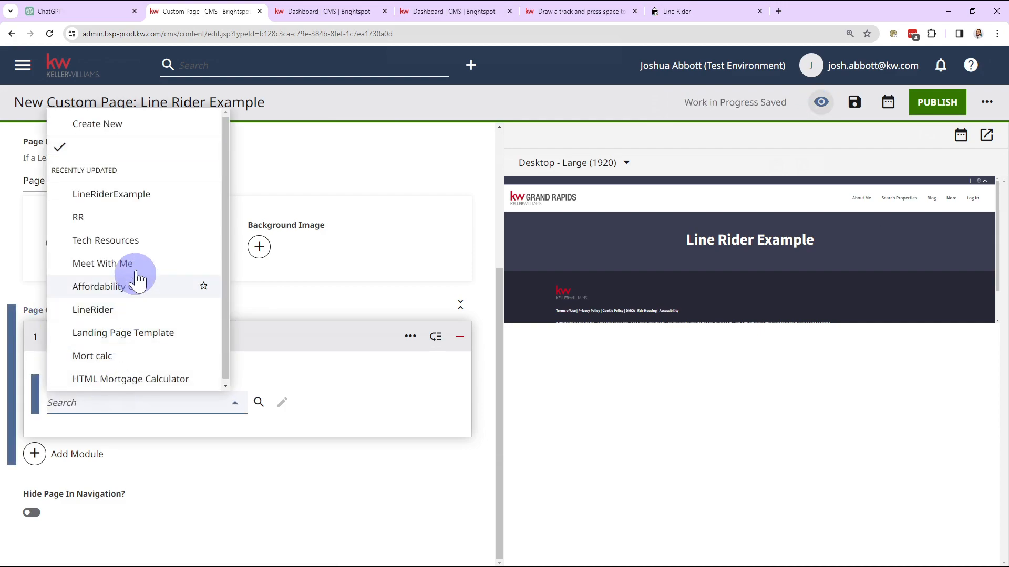
pyautogui.click(144, 200)
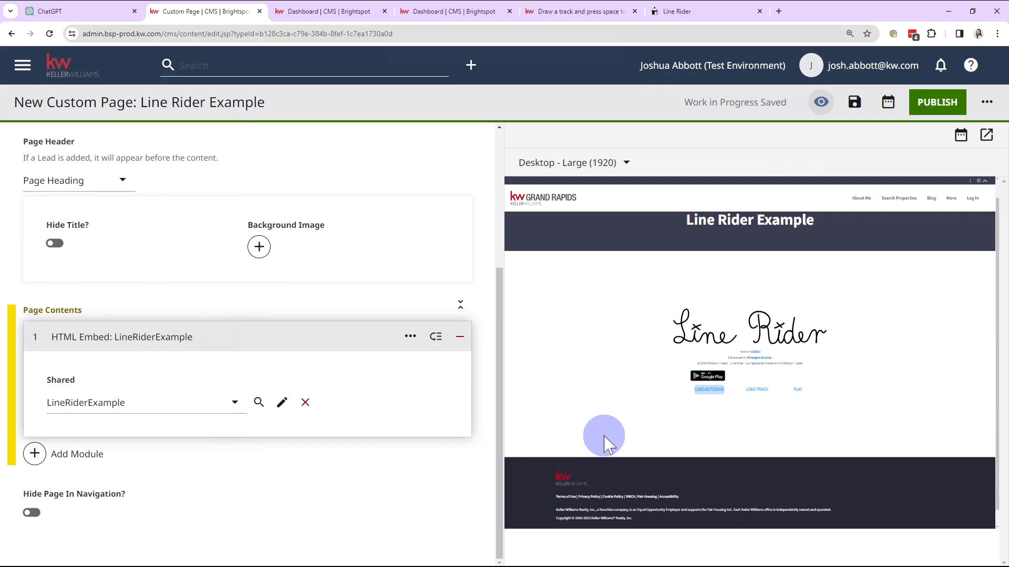
# Look over the page preview and turn on Hide Title for the page header
pyautogui.scroll(4, 348, 401)
pyautogui.scroll(-4, 310, 415)
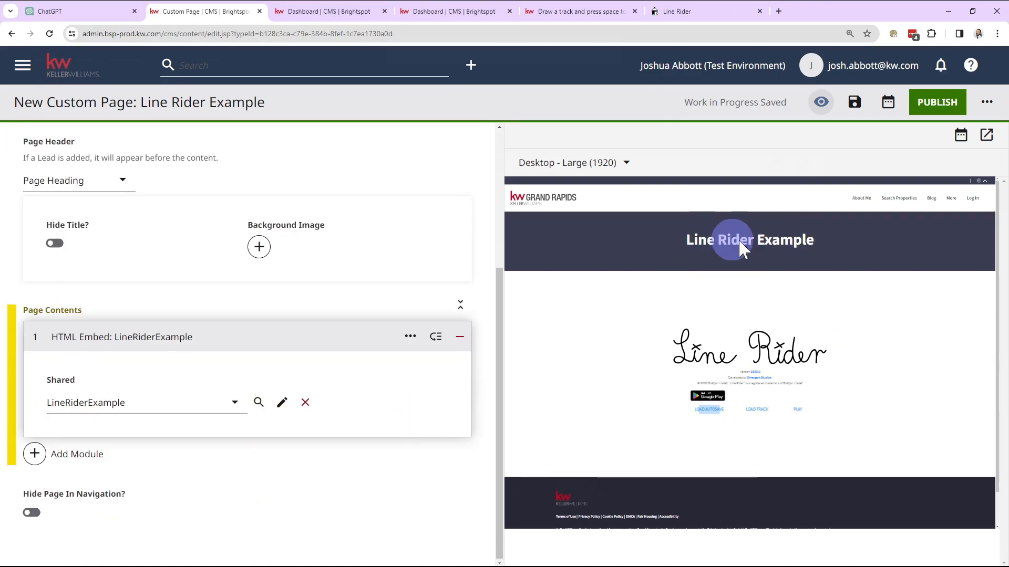
pyautogui.scroll(1, 112, 322)
pyautogui.click(54, 297)
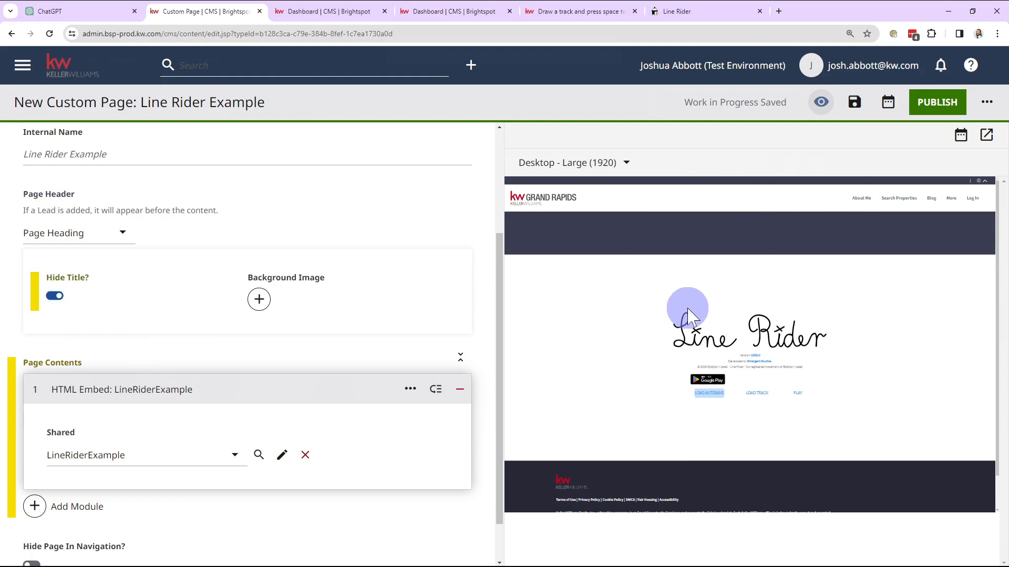
# Open the custom page's preview in a separate tab and start the Line Rider game
pyautogui.click(986, 137)
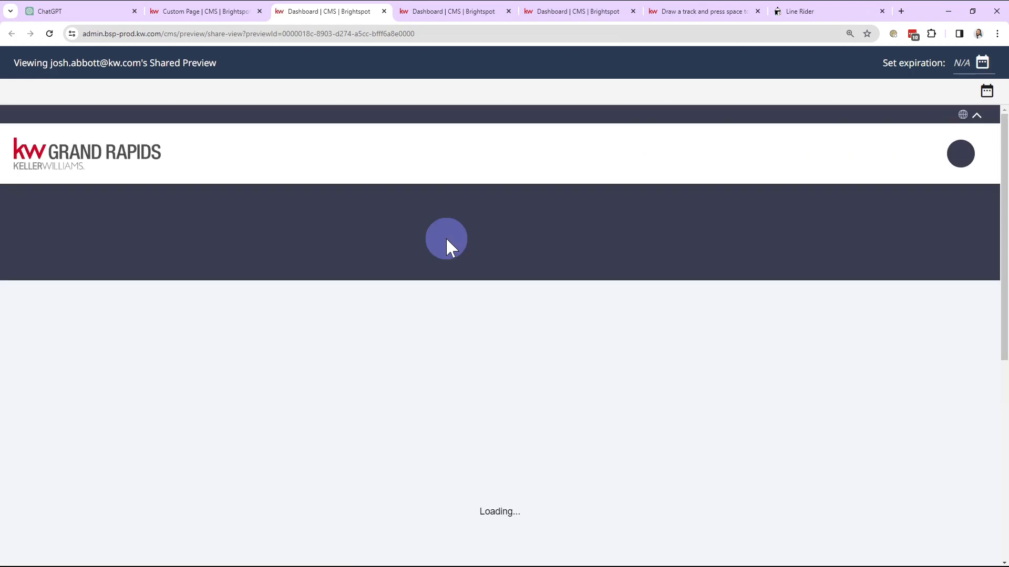
pyautogui.scroll(-5, 138, 312)
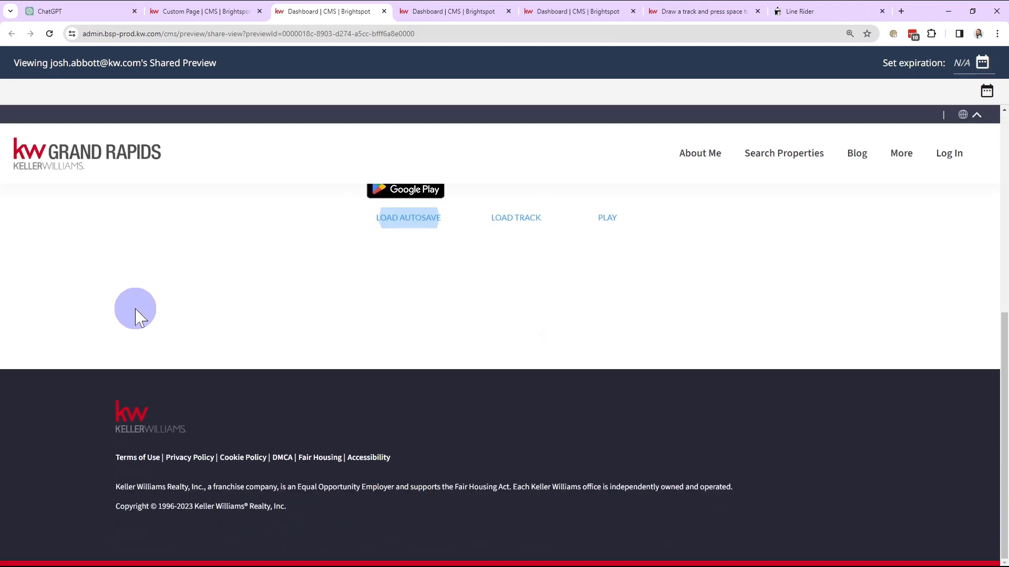
pyautogui.click(609, 426)
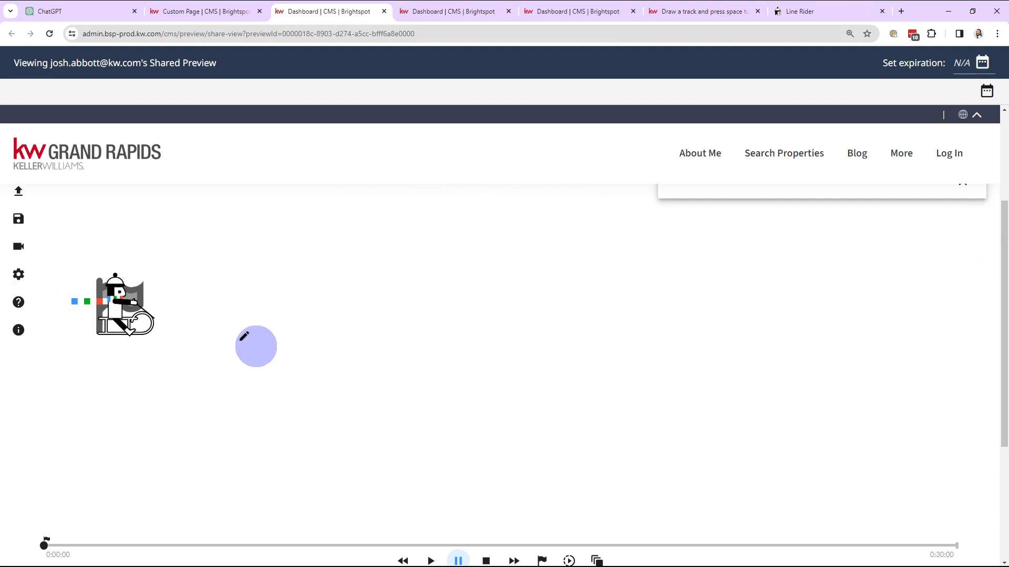
# Draw a looping track under the rider, run and pause the ride, and look over the embedded game area
pyautogui.moveTo(112, 326)
pyautogui.mouseDown()
pyautogui.moveTo(566, 501)
pyautogui.moveTo(486, 491)
pyautogui.mouseUp()
pyautogui.press('space')
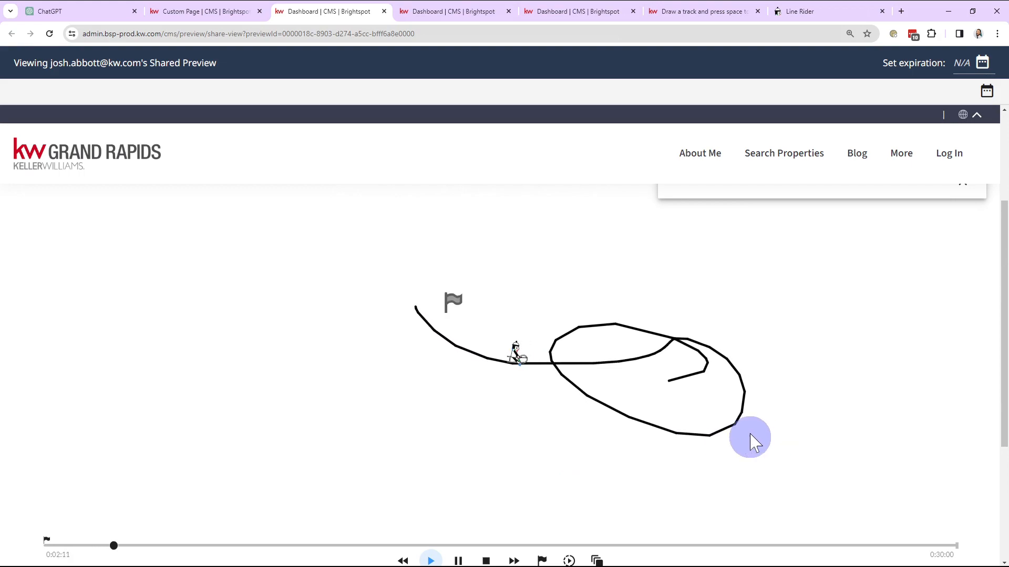
pyautogui.press('space')
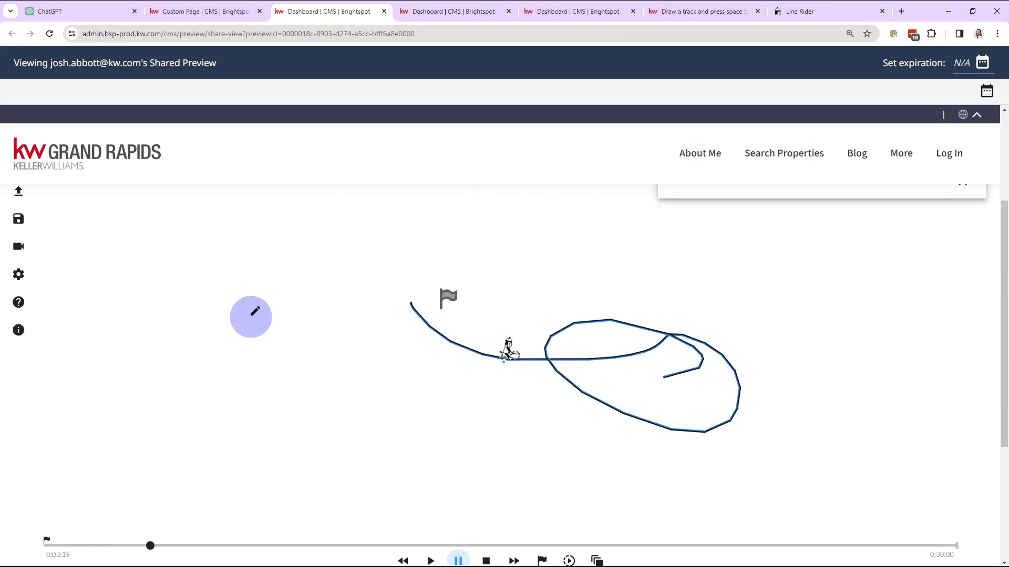
pyautogui.scroll(-2, 252, 319)
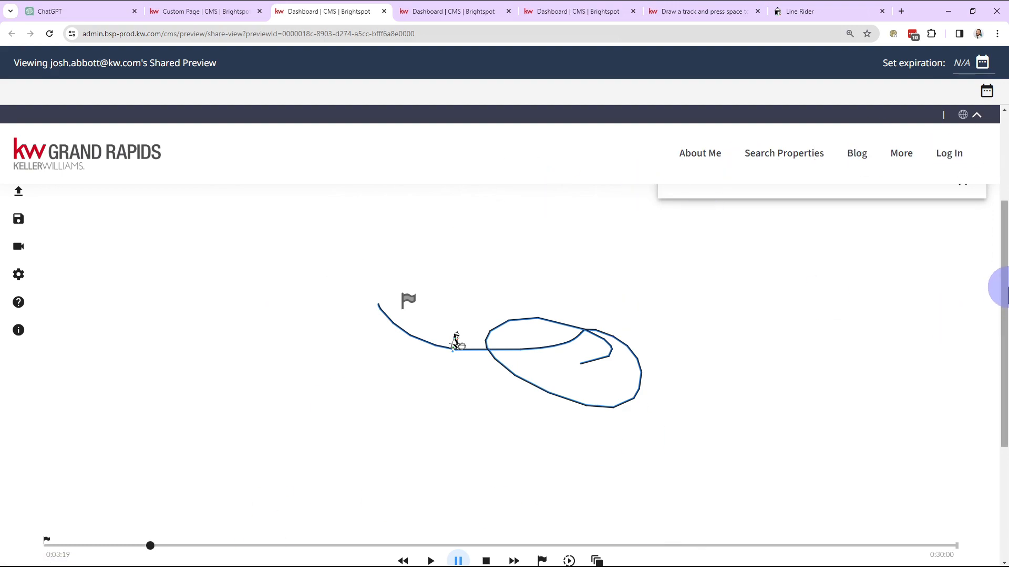
pyautogui.moveTo(1005, 288); pyautogui.dragTo(1004, 248)
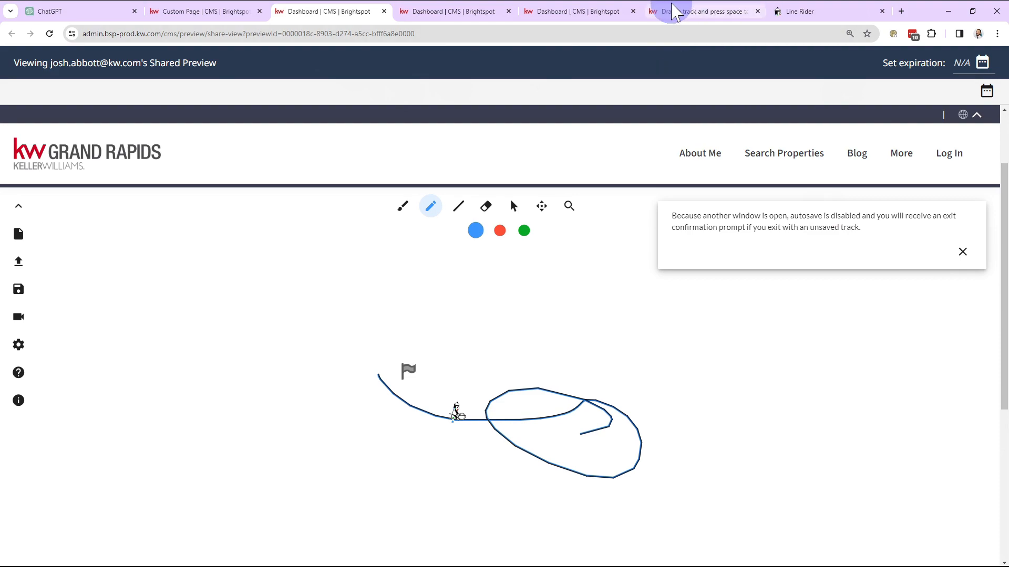
pyautogui.click(326, 33)
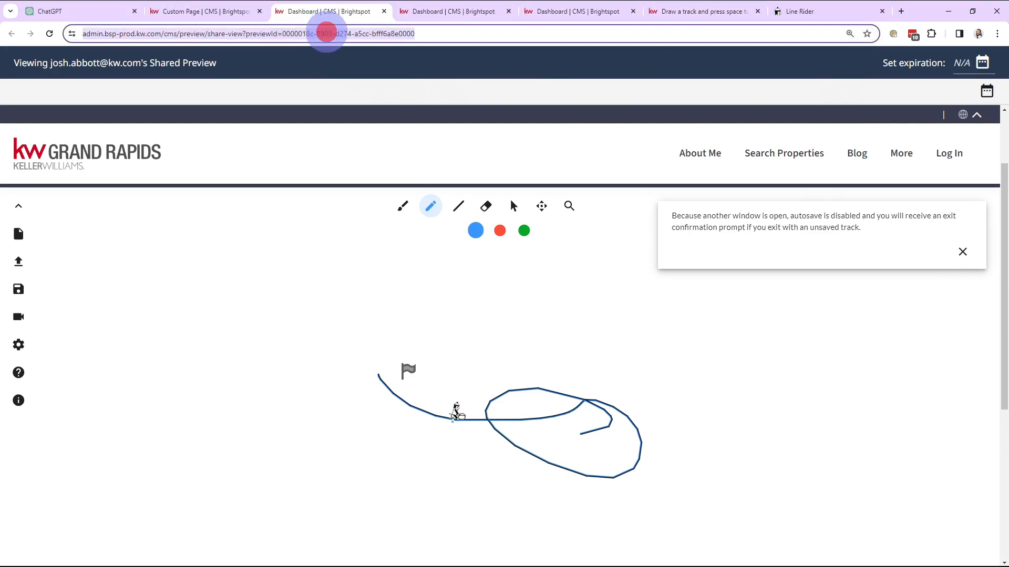
pyautogui.write('tw')
pyautogui.press('Return')
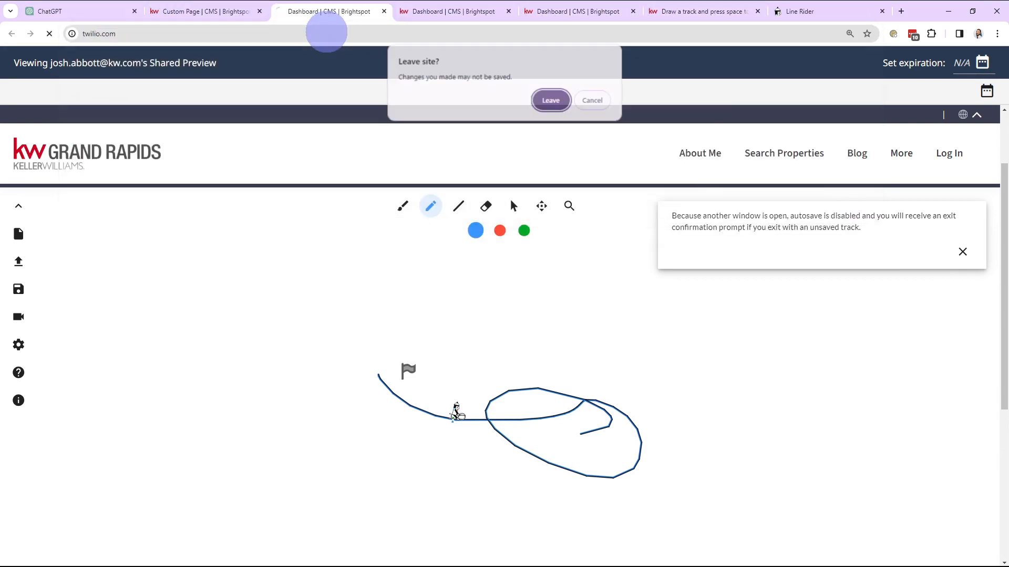
pyautogui.click(552, 100)
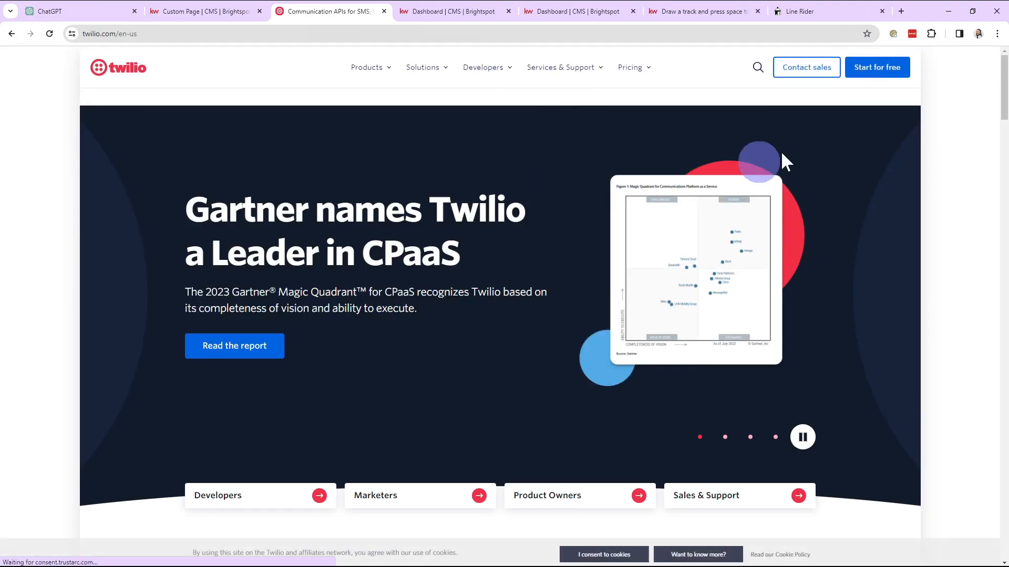
# Go to the live tech.kw.com site and open its Line Rider page
pyautogui.click(340, 30)
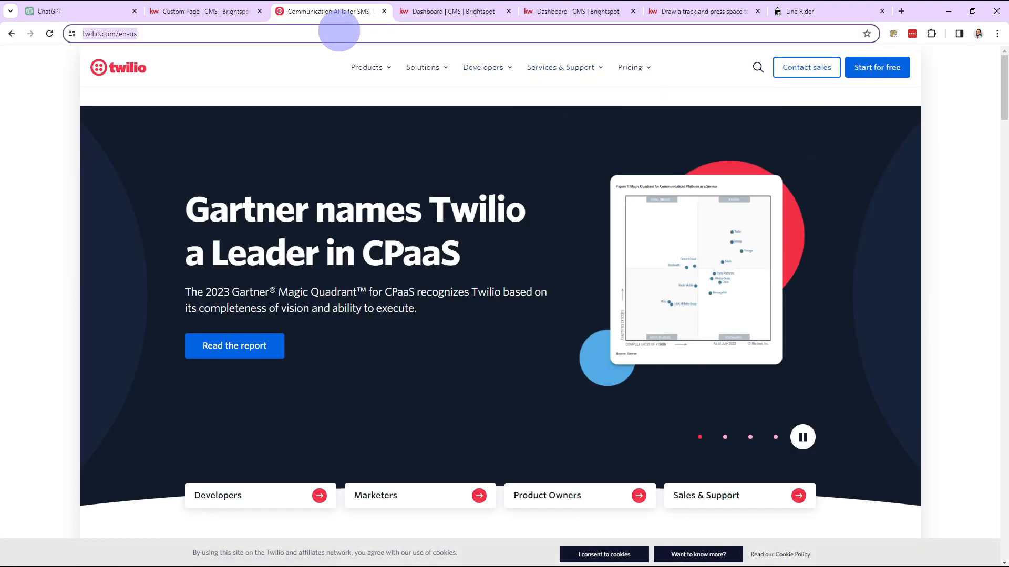
pyautogui.write('te')
pyautogui.press('Return')
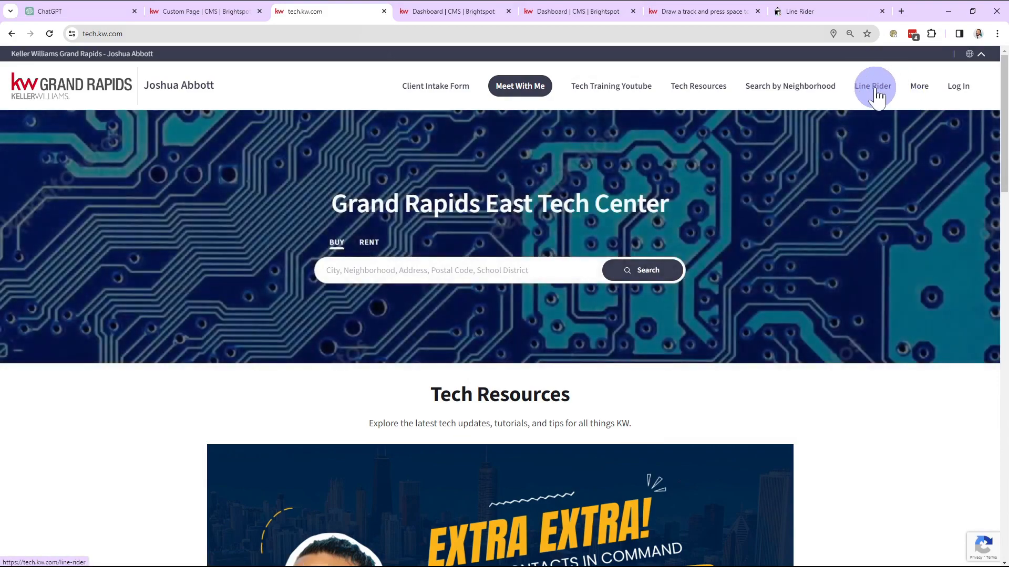
pyautogui.click(874, 88)
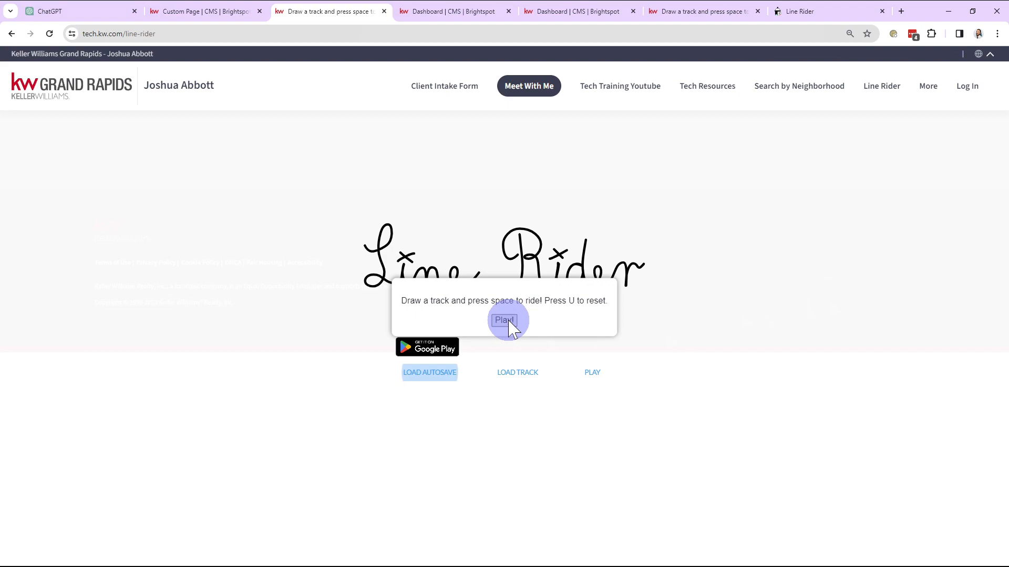
# In ChatGPT, draft a request for a page-load popup saying "Draw your track and press space to play! Use U to reset." with a closing "play!" button
pyautogui.click(505, 321)
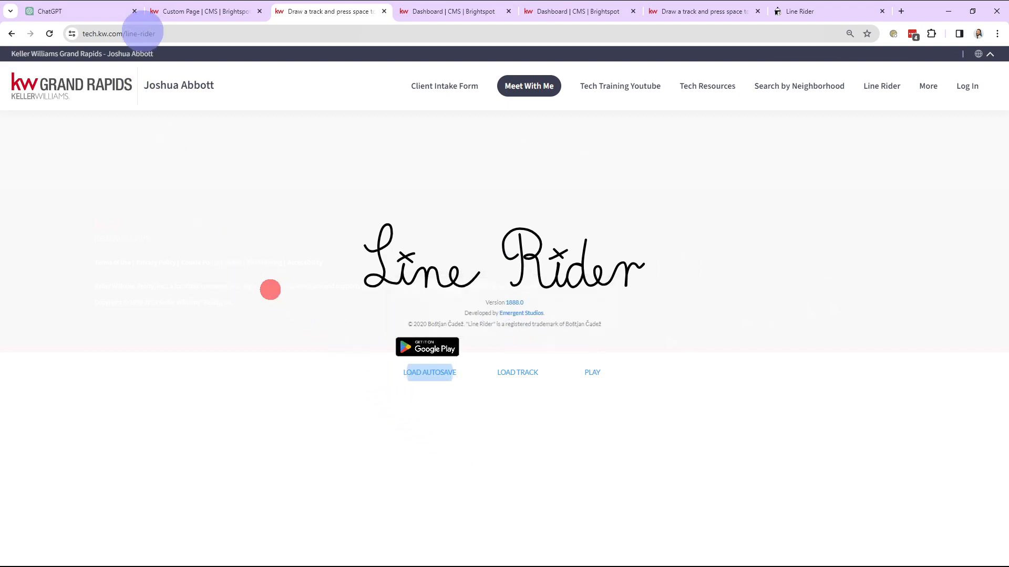
pyautogui.click(101, 11)
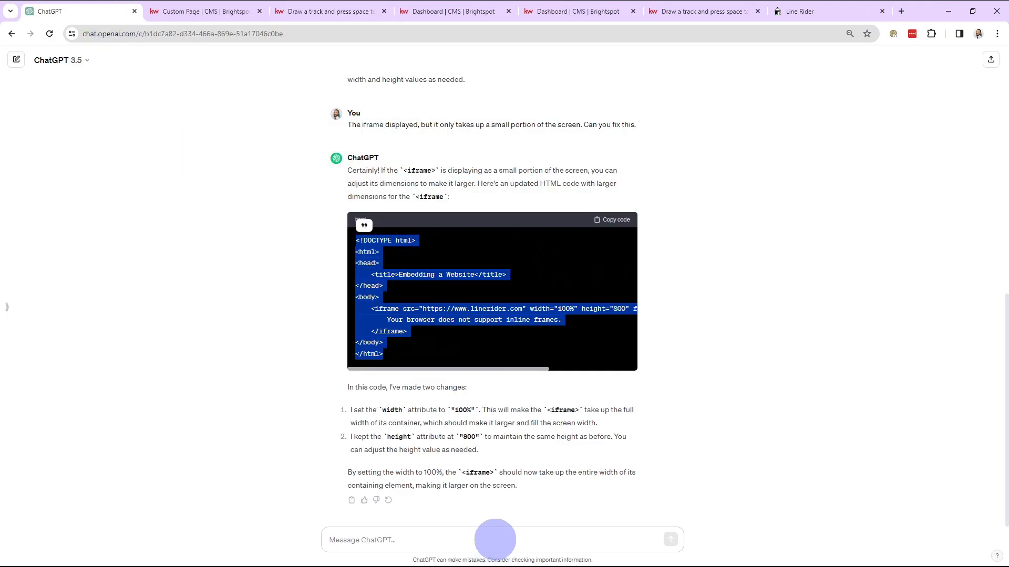
pyautogui.click(495, 540)
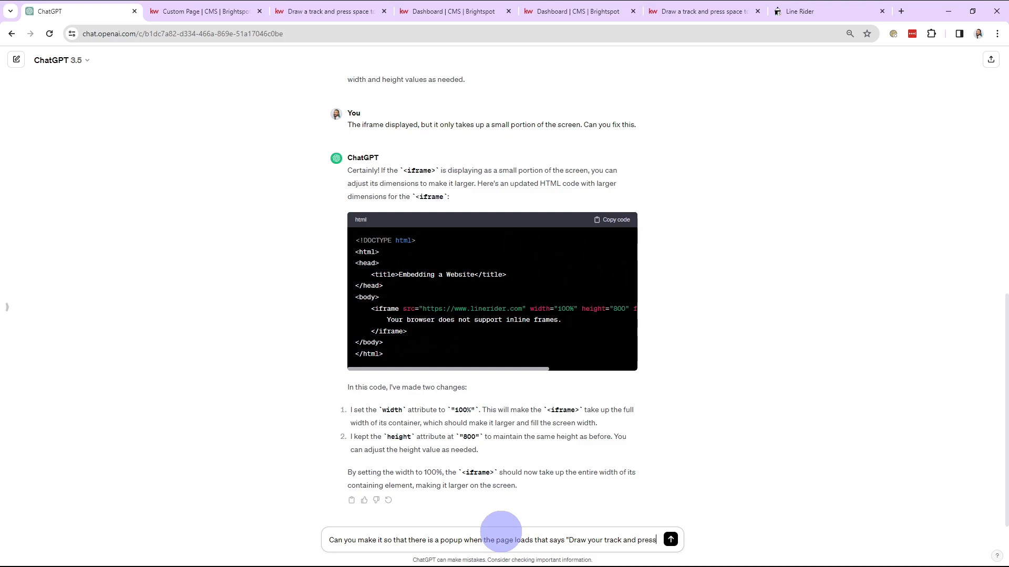
pyautogui.write('space to play! Use U to reset.')
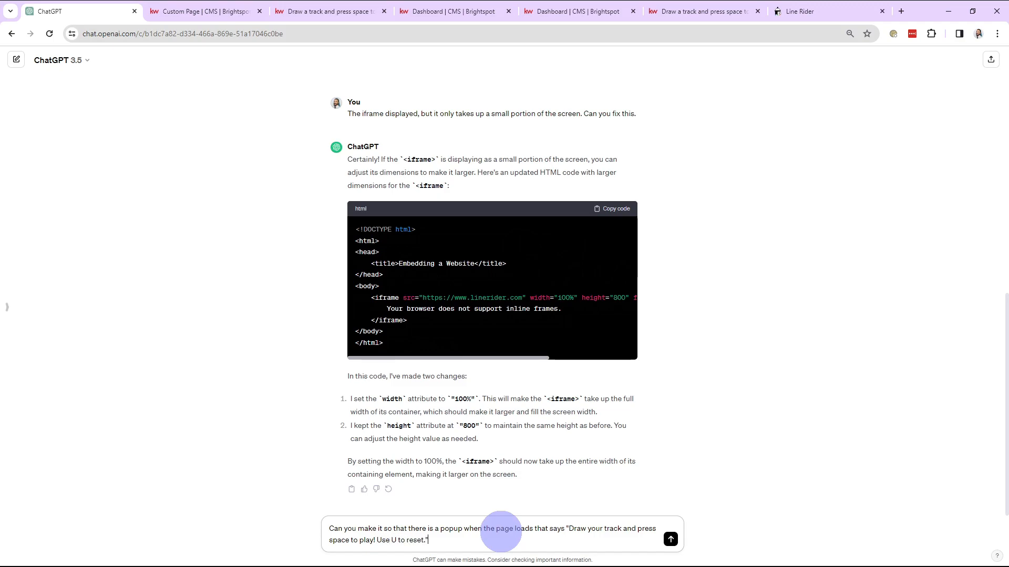
pyautogui.hotkey('shift', 'Return')
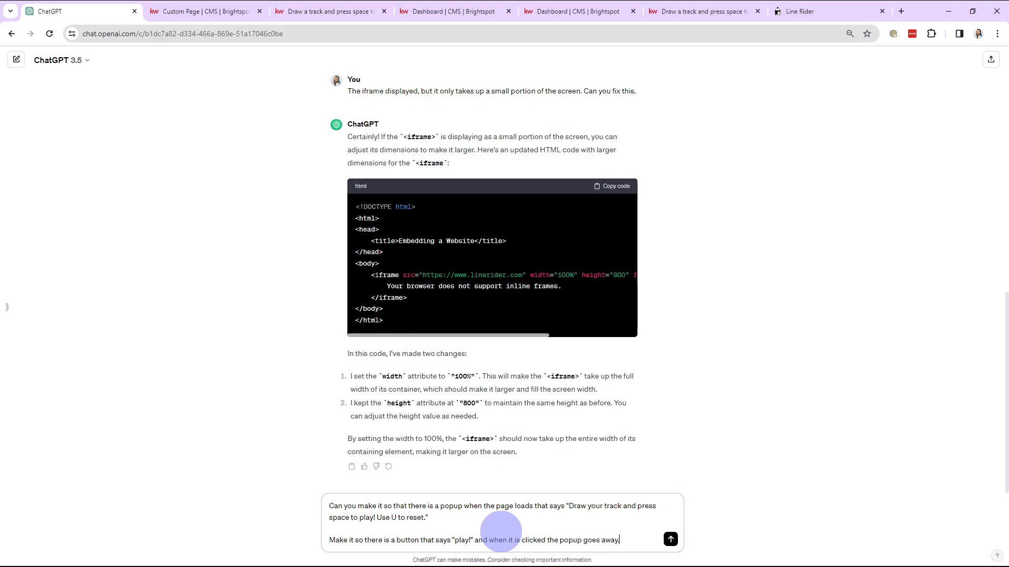
# Read back through the drafted request, checking the popup message and the "play!" button instructions
pyautogui.click(400, 506)
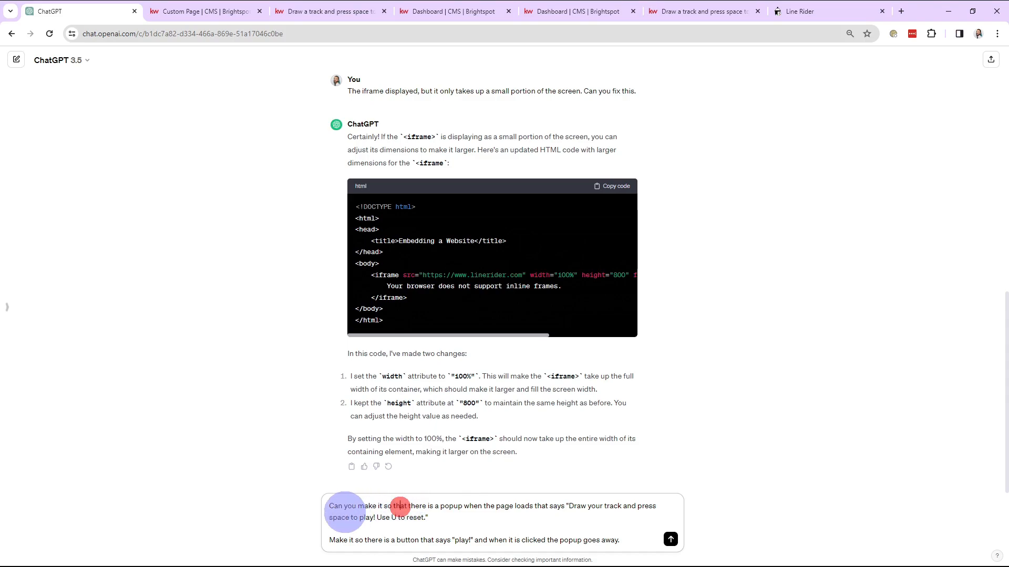
pyautogui.moveTo(330, 505)
pyautogui.mouseDown()
pyautogui.moveTo(571, 506)
pyautogui.moveTo(345, 520)
pyautogui.moveTo(424, 517)
pyautogui.mouseUp()
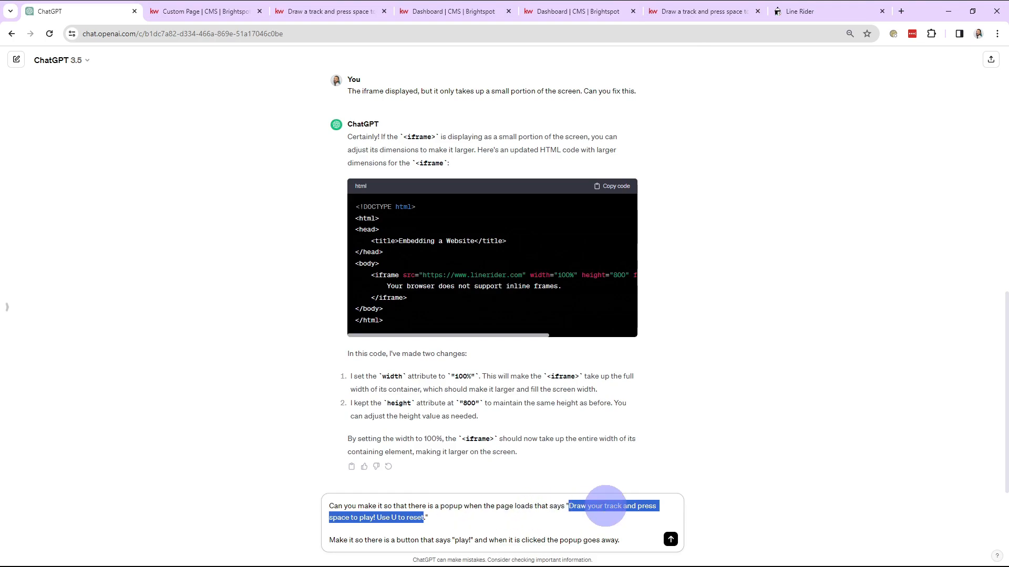
pyautogui.click(385, 540)
pyautogui.moveTo(328, 540); pyautogui.dragTo(528, 540)
pyautogui.click(539, 539)
# Reload the live Line Rider page and try out its popup and game by drawing one long downhill track line
pyautogui.click(180, 4)
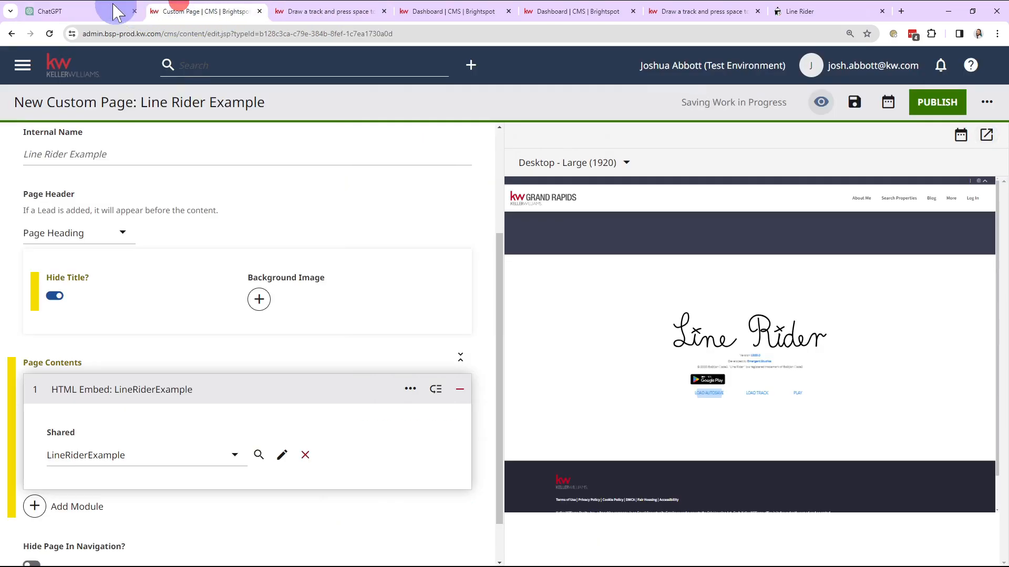
pyautogui.click(124, 11)
pyautogui.click(310, 11)
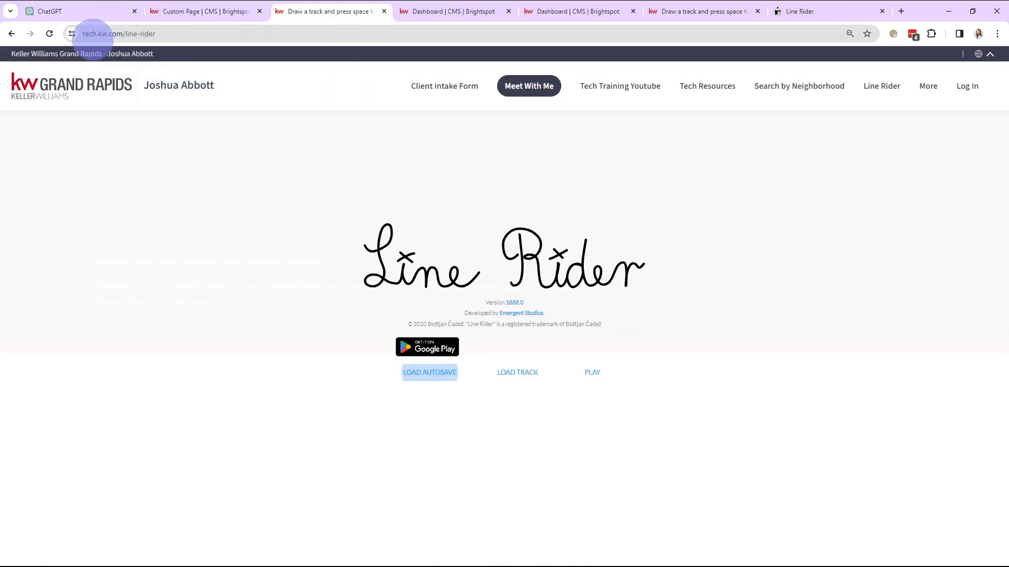
pyautogui.click(49, 34)
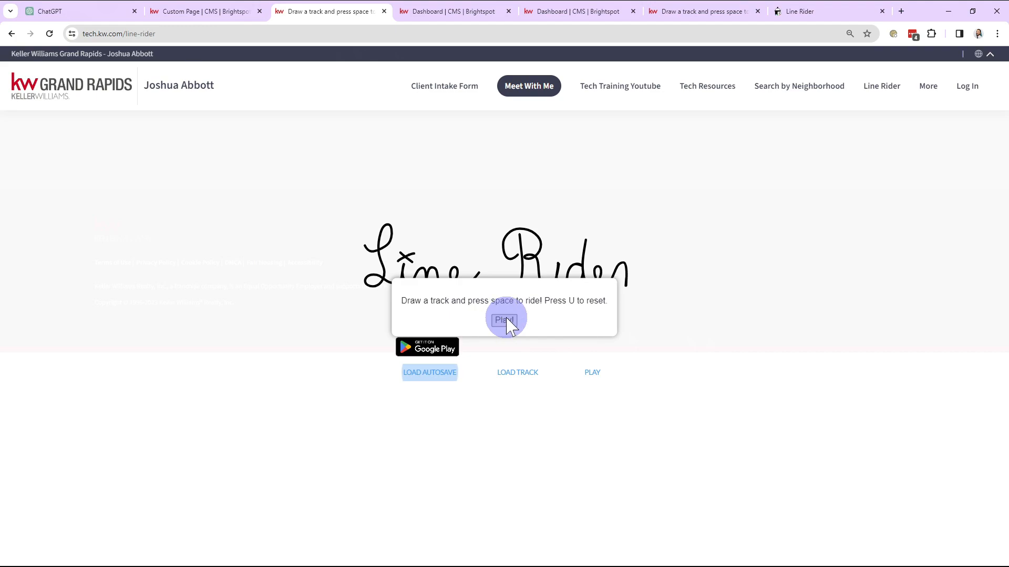
pyautogui.click(506, 322)
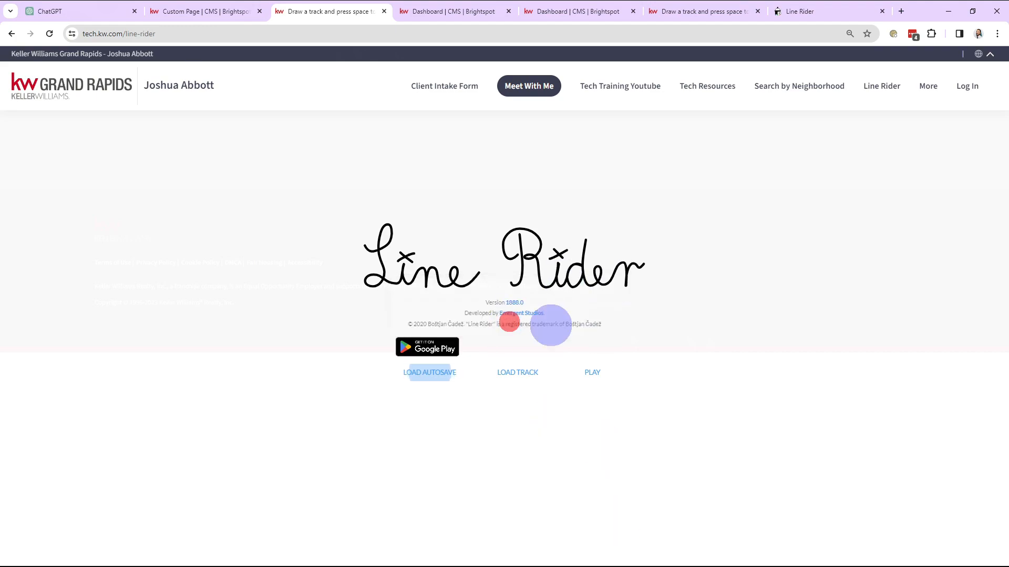
pyautogui.click(592, 373)
pyautogui.moveTo(349, 273); pyautogui.dragTo(790, 455)
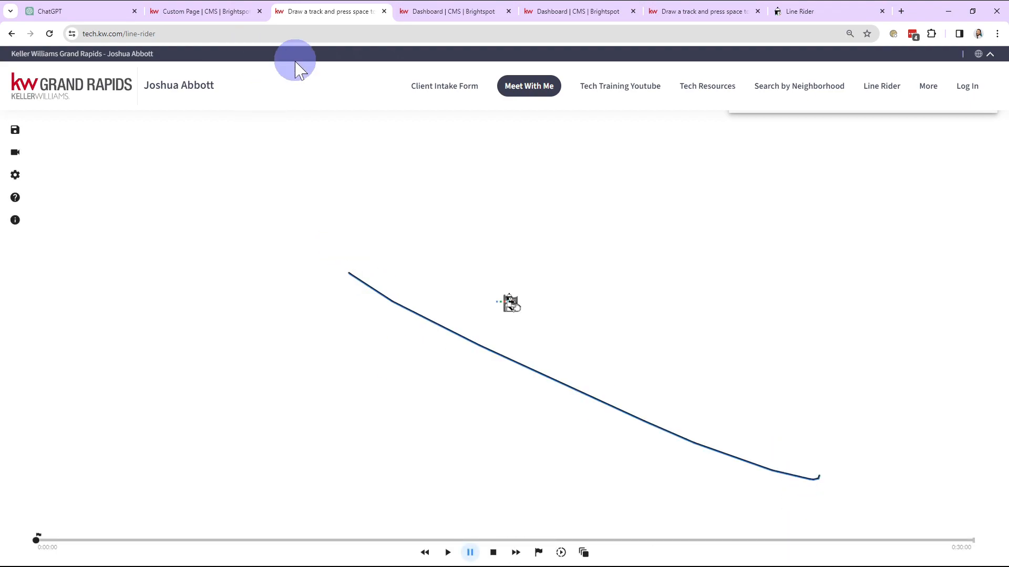
# Send the drafted popup request in ChatGPT and look over the generated HTML code
pyautogui.click(96, 11)
pyautogui.press('Return')
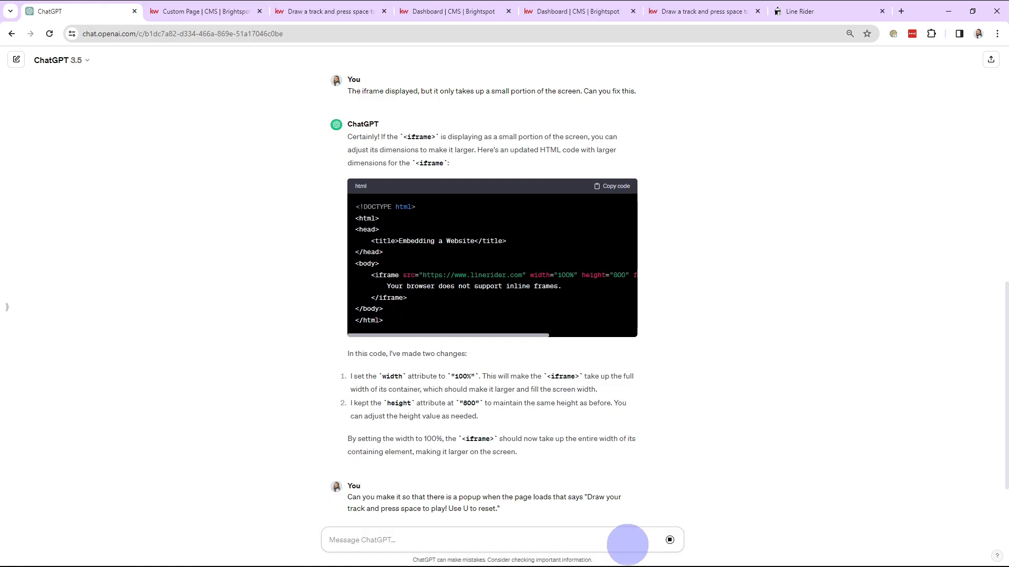
pyautogui.scroll(-5, 754, 470)
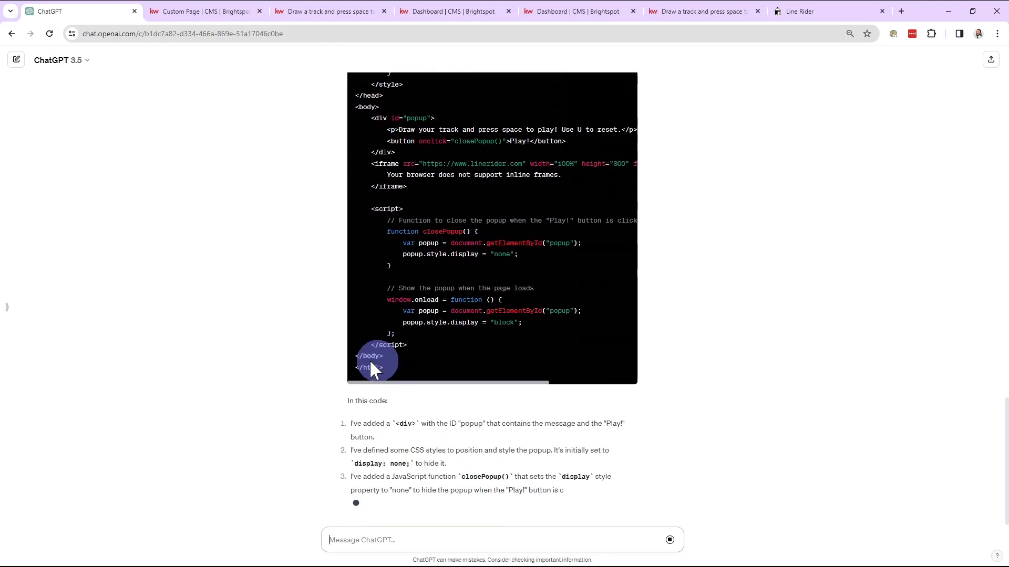
pyautogui.scroll(4, 280, 361)
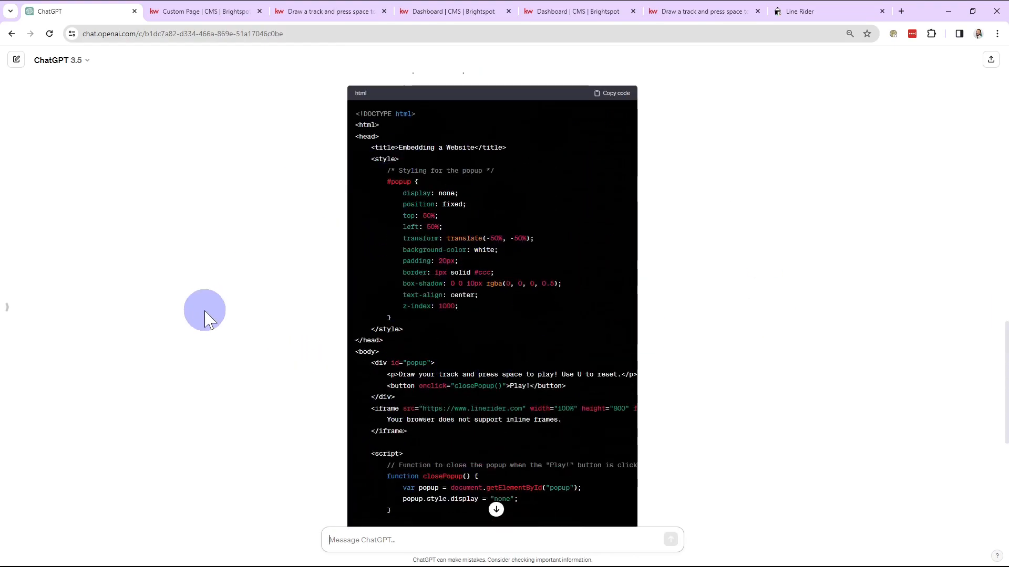
pyautogui.scroll(-4, 441, 242)
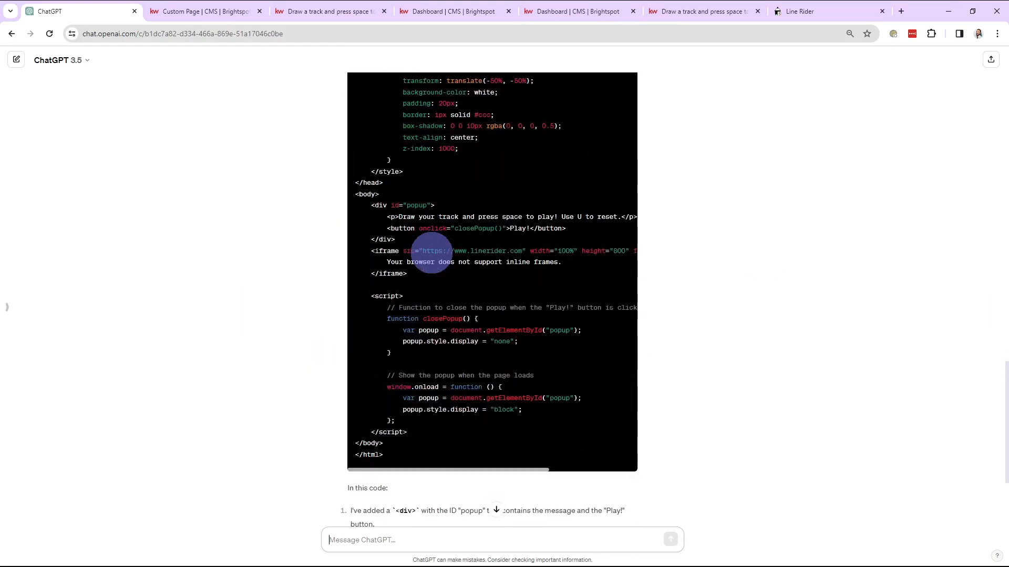
# Select and copy the entire updated HTML code block containing the popup, from the DOCTYPE line to the closing html tag
pyautogui.moveTo(408, 401); pyautogui.dragTo(399, 307)
pyautogui.scroll(3, 419, 359)
pyautogui.scroll(4, 399, 307)
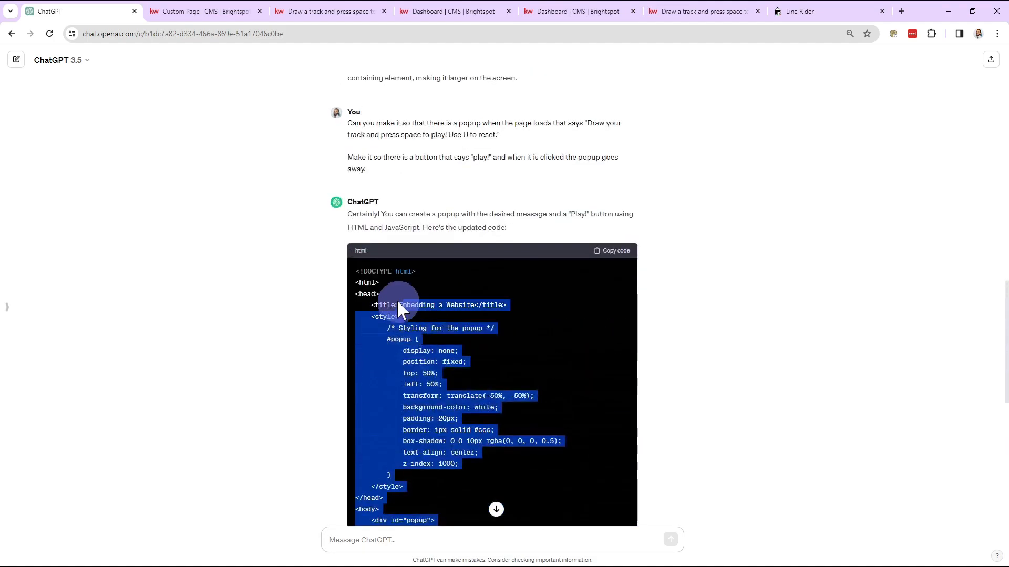
pyautogui.moveTo(357, 271); pyautogui.dragTo(357, 270)
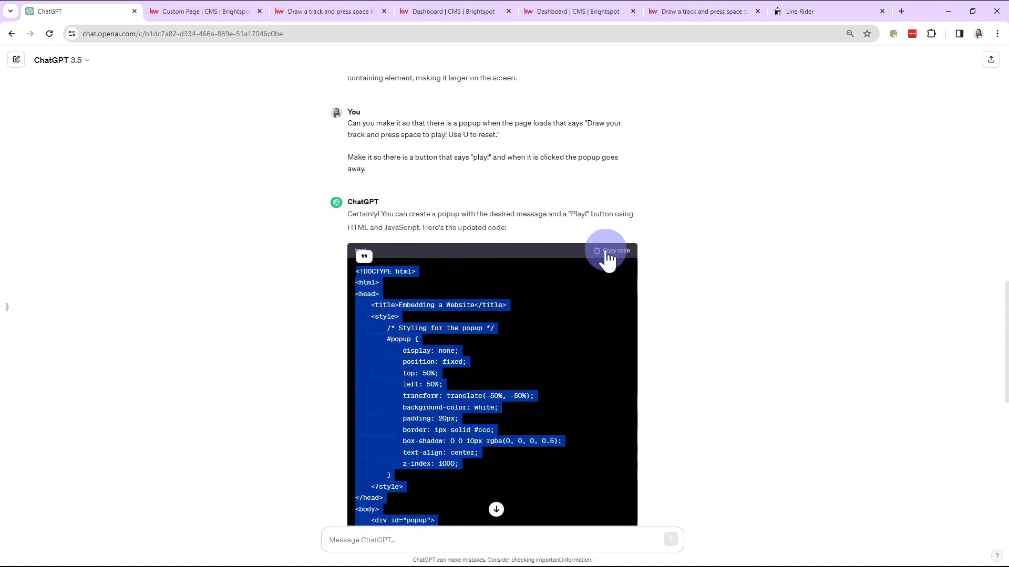
# On the custom page in the CMS, open the shared LineRiderExample module for editing and replace its Raw HTML with the copied popup code
pyautogui.click(210, 11)
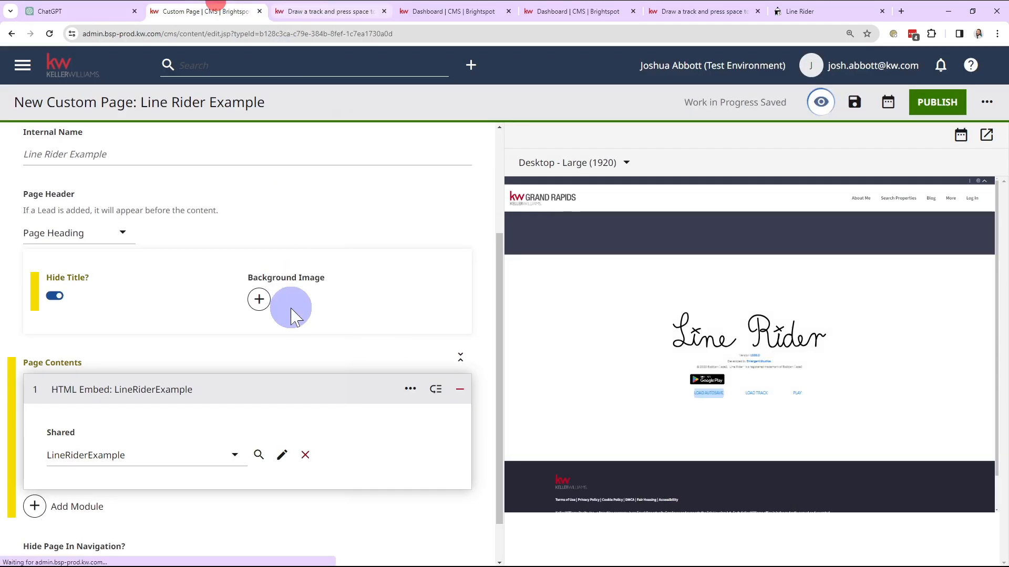
pyautogui.click(180, 456)
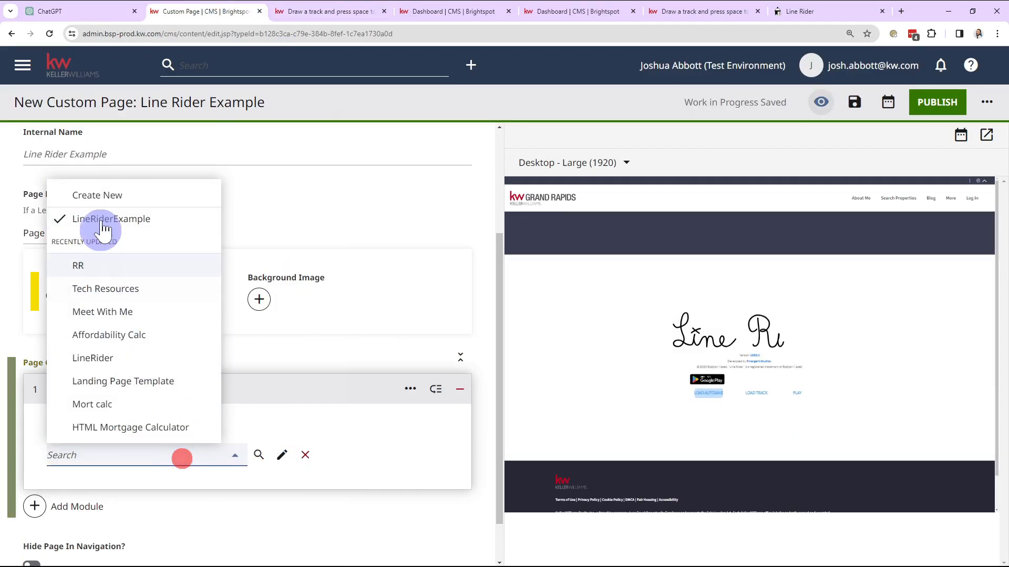
pyautogui.click(282, 454)
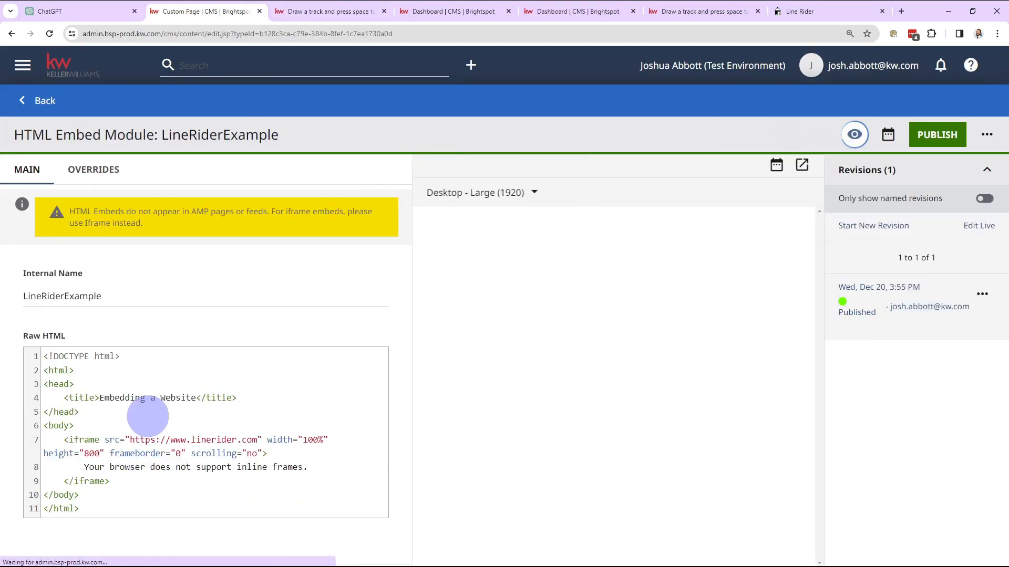
pyautogui.click(148, 423)
pyautogui.hotkey('ctrl', 'a')
pyautogui.hotkey('ctrl', 'v')
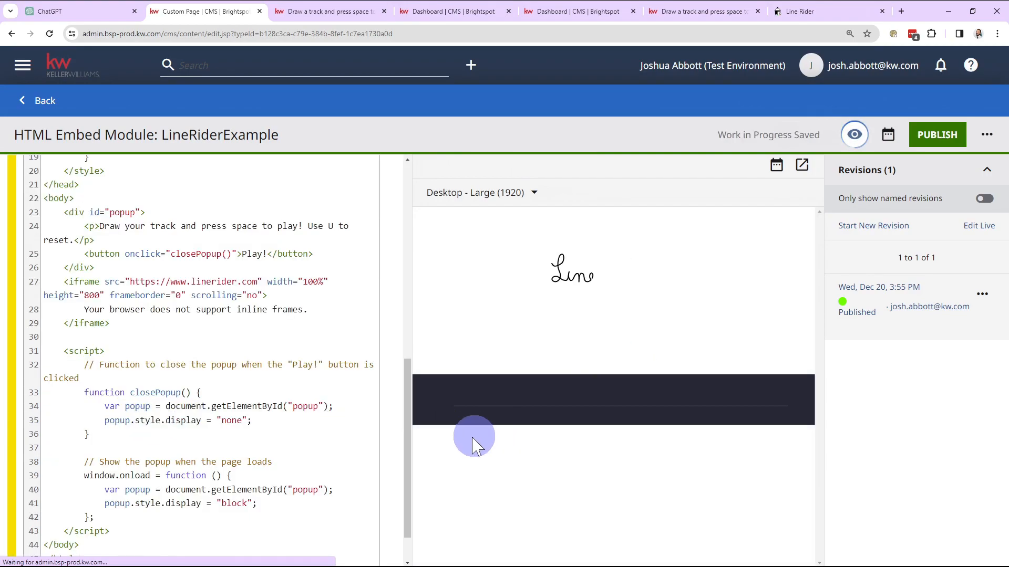
pyautogui.click(394, 463)
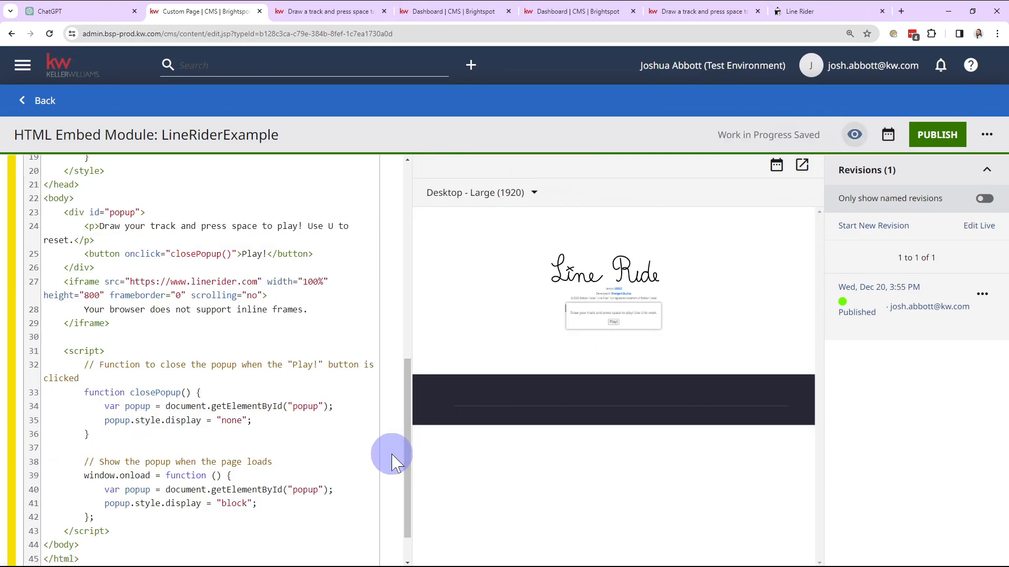
# Open the HTML Embed module's preview in a separate tab, dismiss the popup with Play!, and start the Line Rider game
pyautogui.click(941, 475)
pyautogui.click(802, 165)
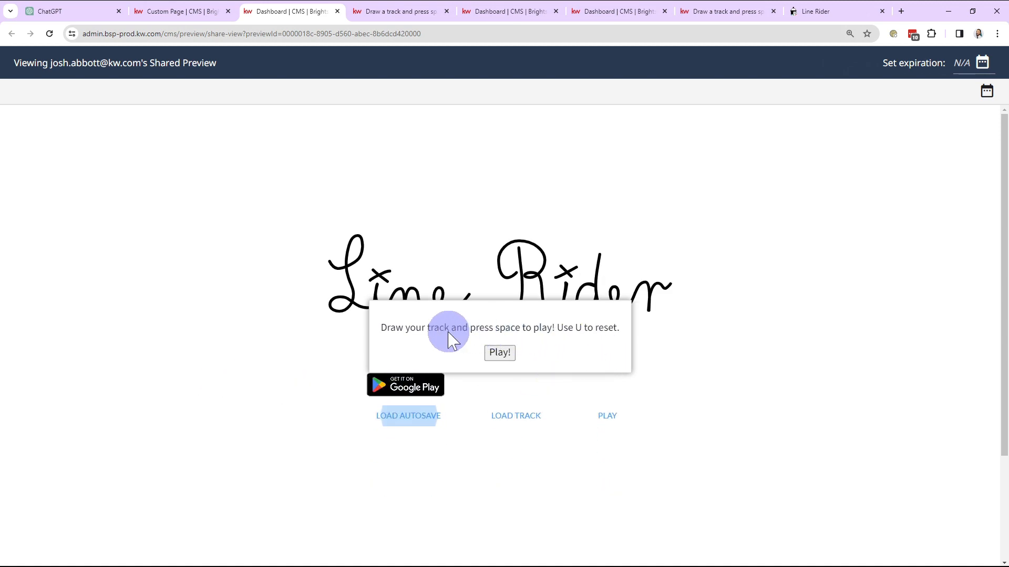
pyautogui.moveTo(382, 329)
pyautogui.mouseDown()
pyautogui.moveTo(572, 337)
pyautogui.moveTo(588, 351)
pyautogui.mouseUp()
pyautogui.click(585, 346)
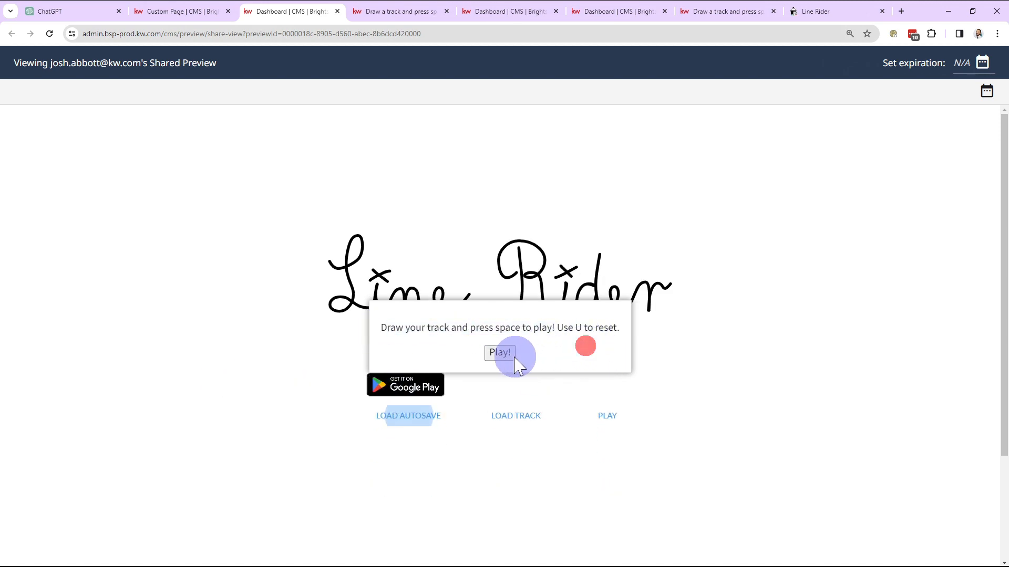
pyautogui.click(503, 353)
pyautogui.click(608, 416)
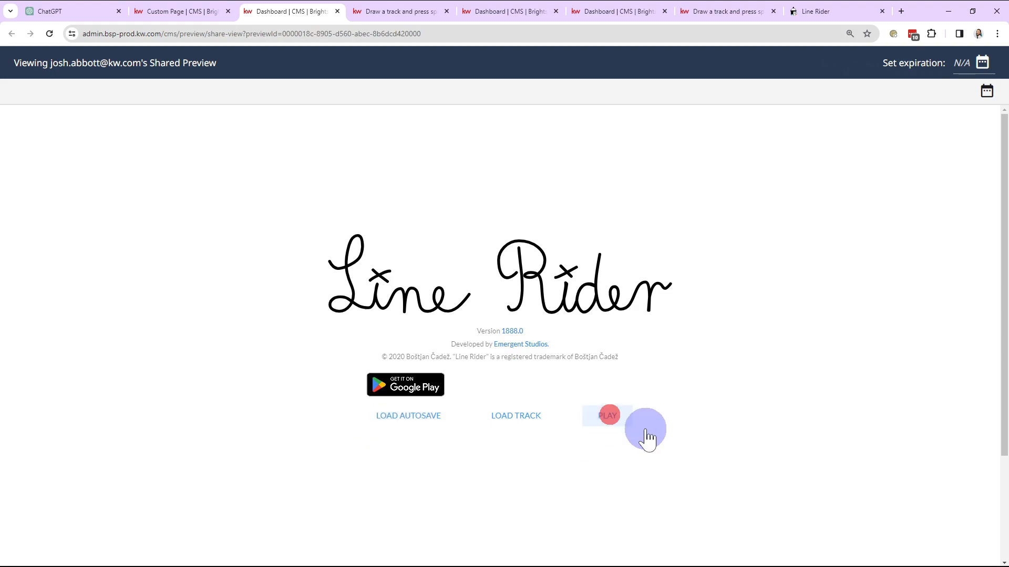
pyautogui.click(961, 169)
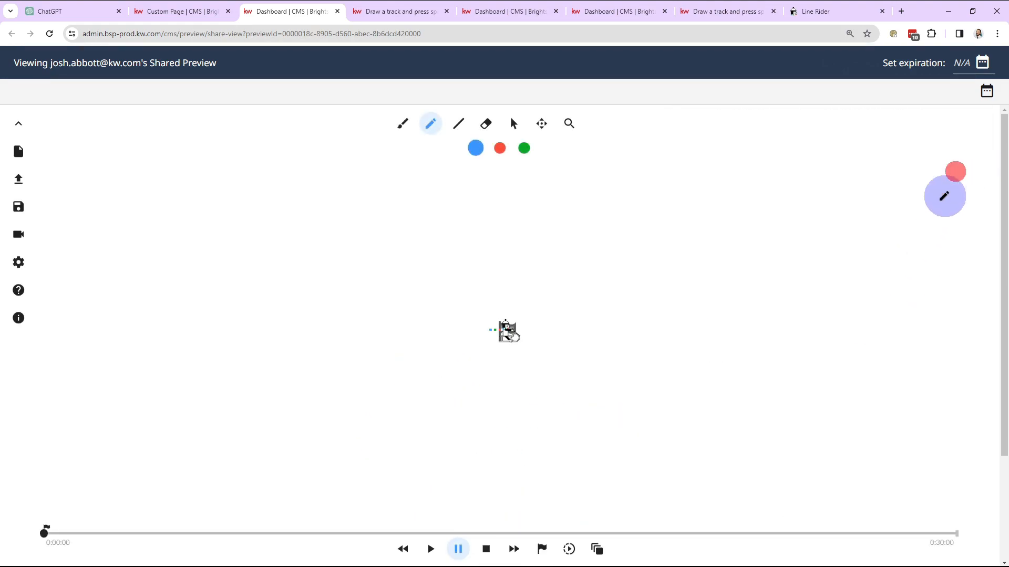
# Return to the LineRiderExample module, look over the end of its code, and open a fresh preview of it in another tab
pyautogui.click(173, 11)
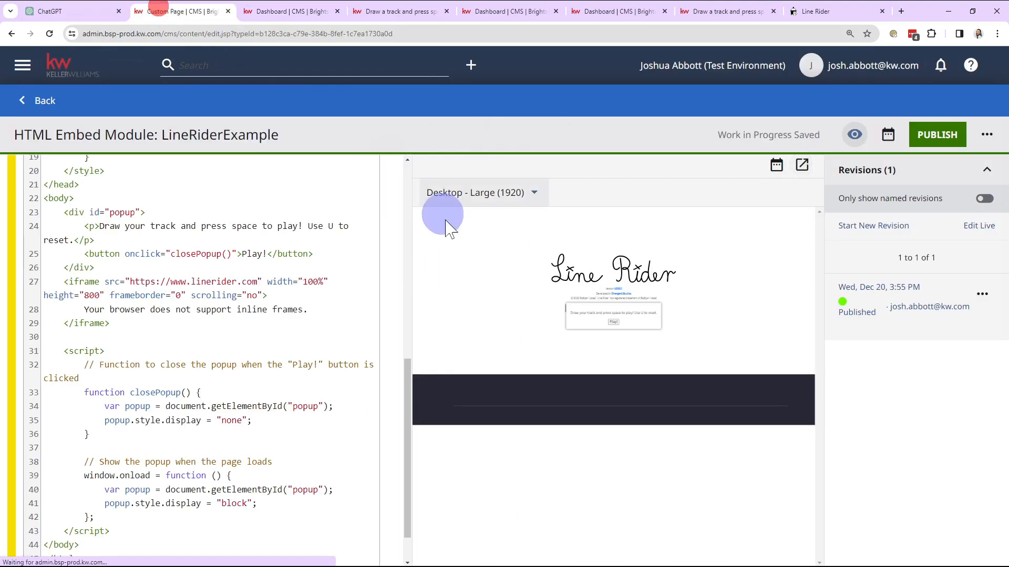
pyautogui.scroll(-2, 271, 292)
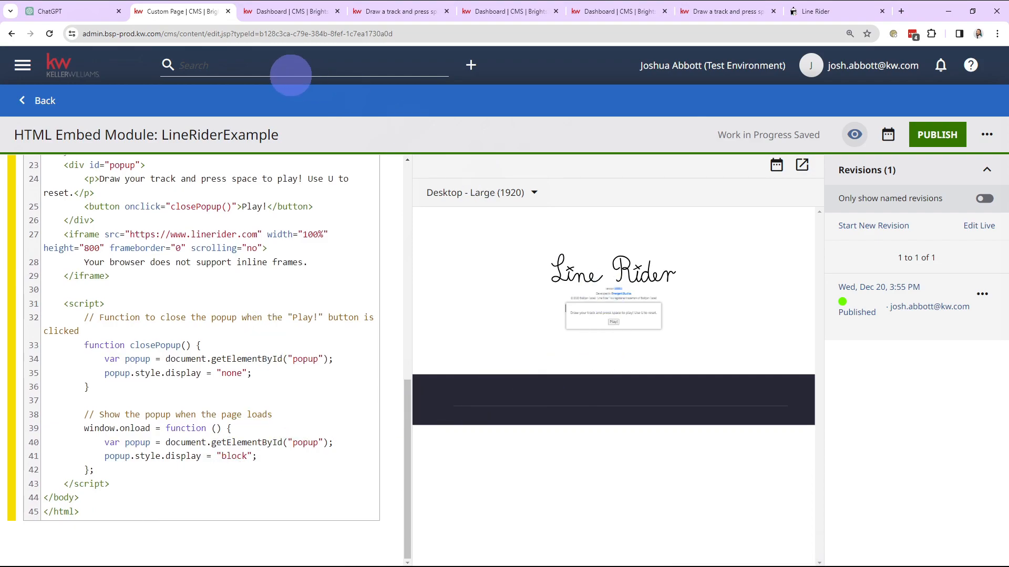
pyautogui.click(273, 11)
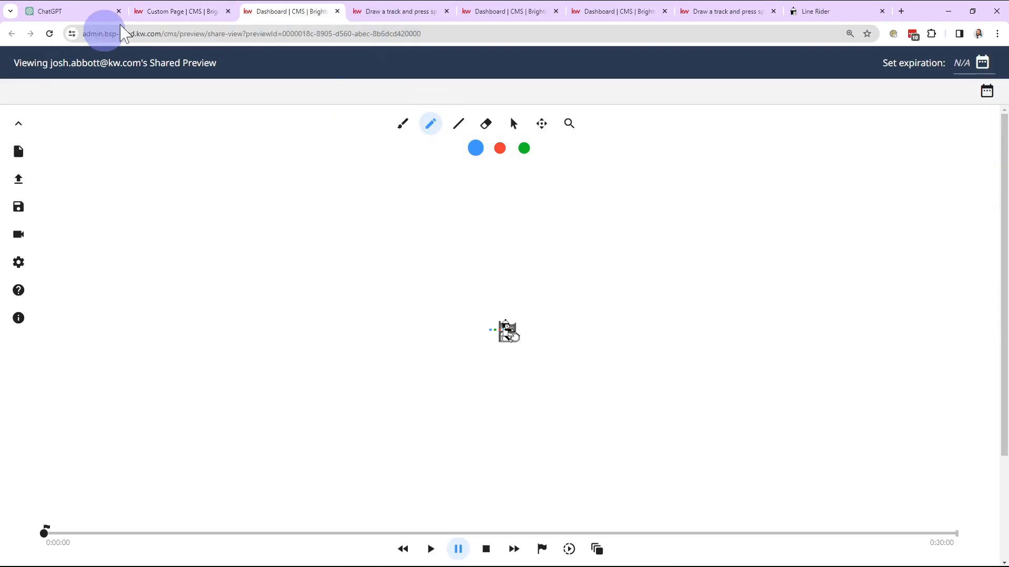
pyautogui.click(178, 11)
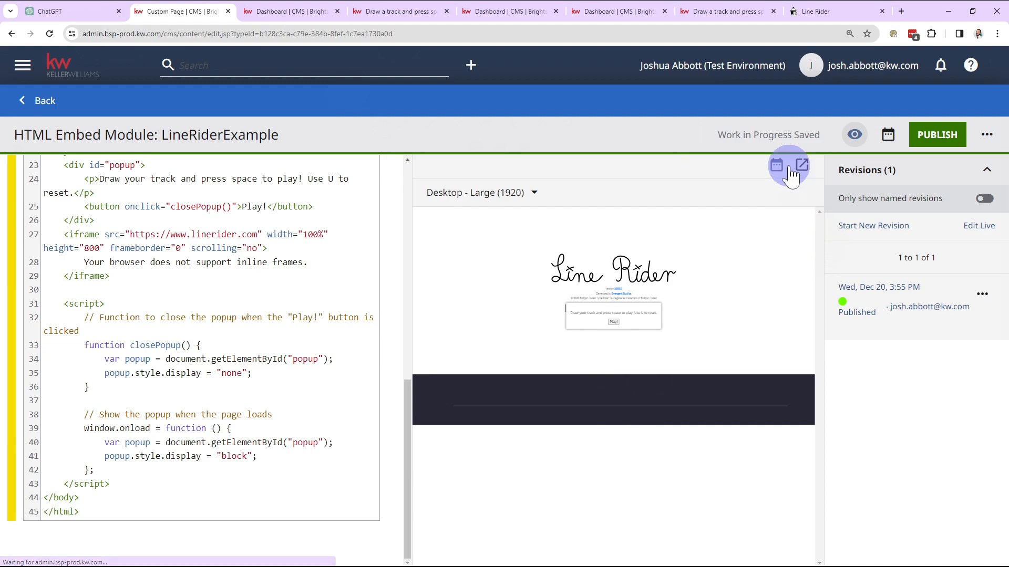
pyautogui.click(801, 165)
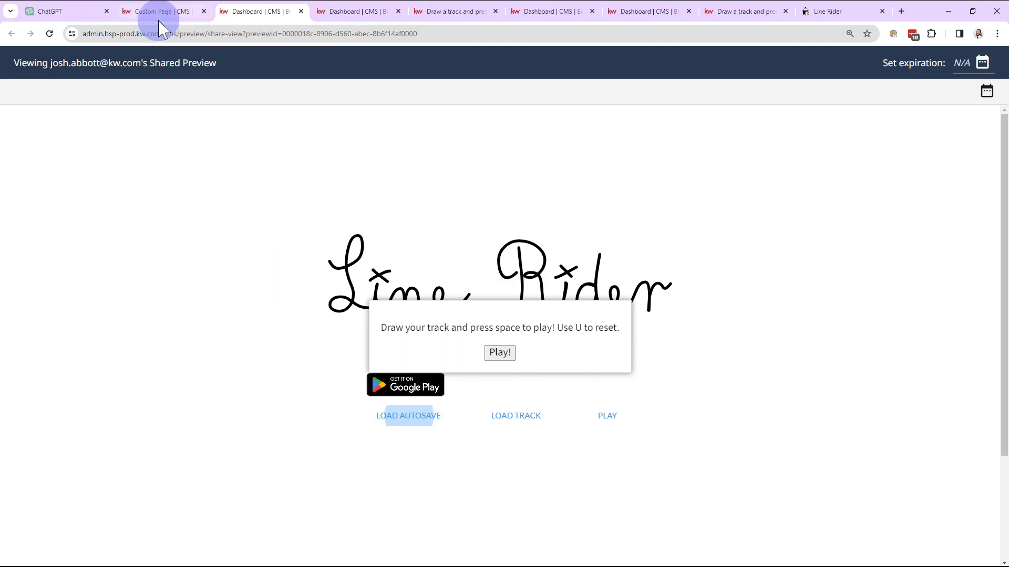
# Ask ChatGPT to add rounded popup formatting and a sans-serif font, and whether confetti can appear for a few moments when pressing the play button
pyautogui.click(57, 11)
pyautogui.scroll(-4, 495, 546)
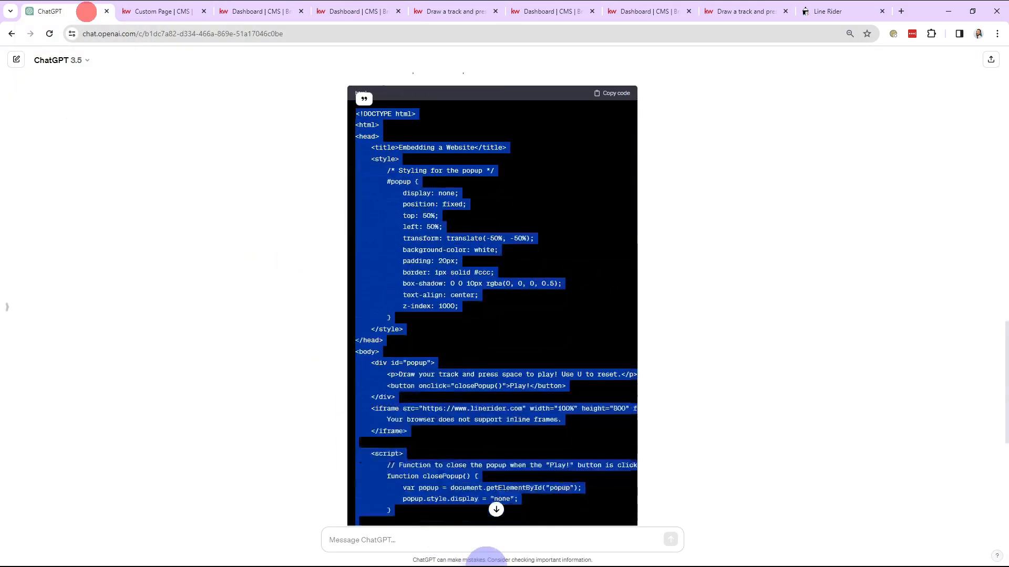
pyautogui.click(504, 538)
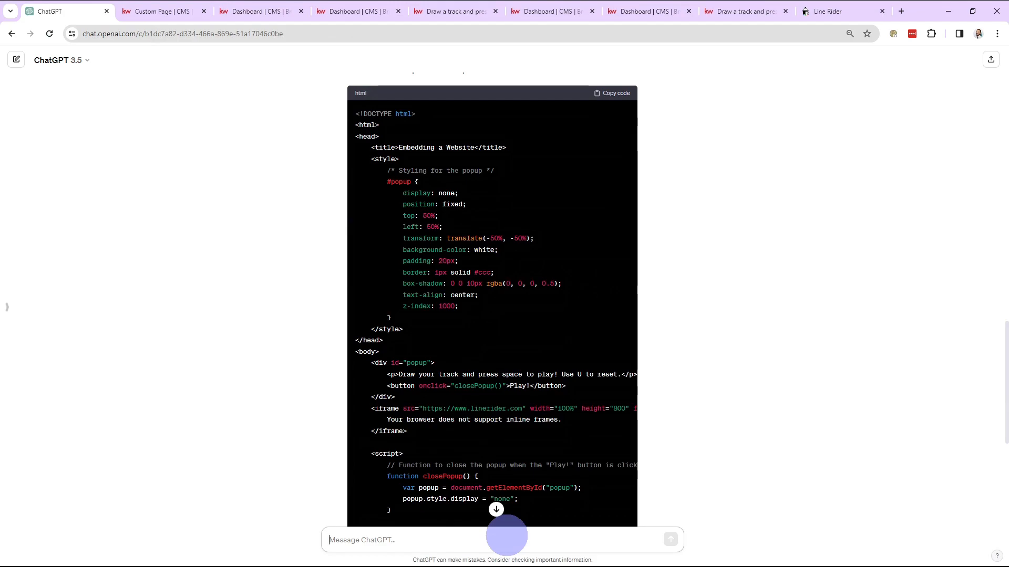
pyautogui.scroll(-6, 563, 333)
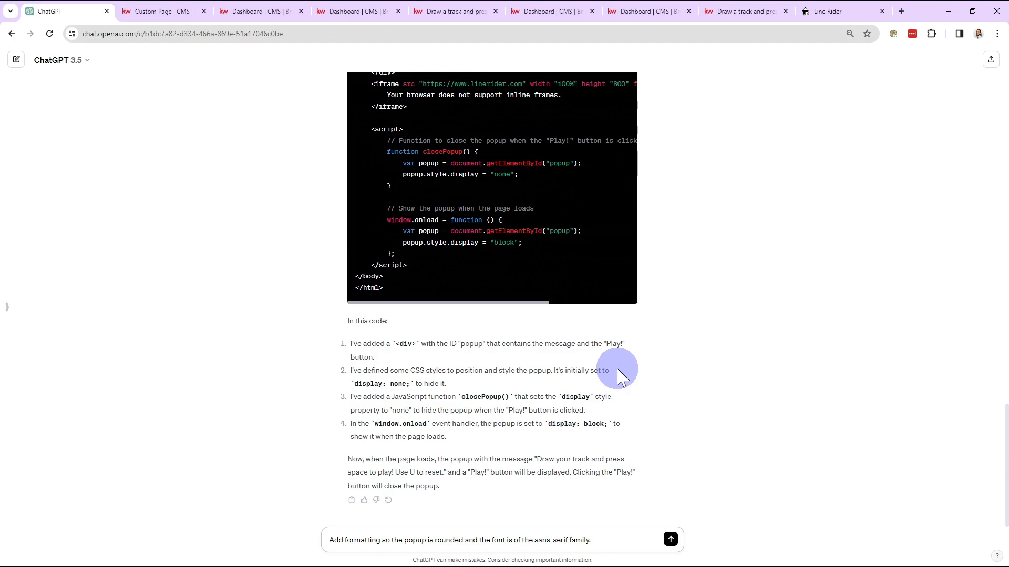
pyautogui.hotkey('shift', 'Return')
pyautogui.write('Wh')
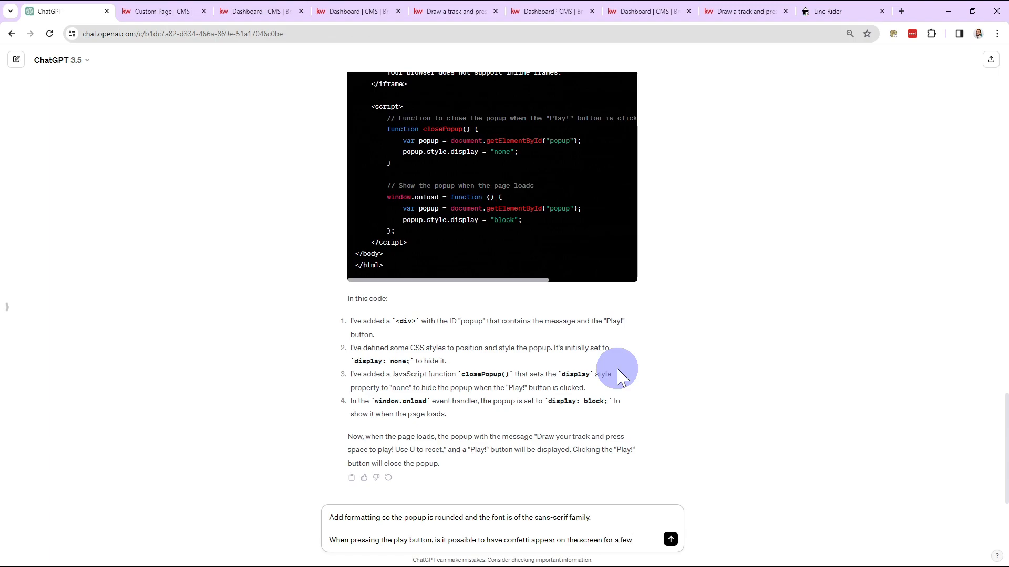
pyautogui.write('nts be')
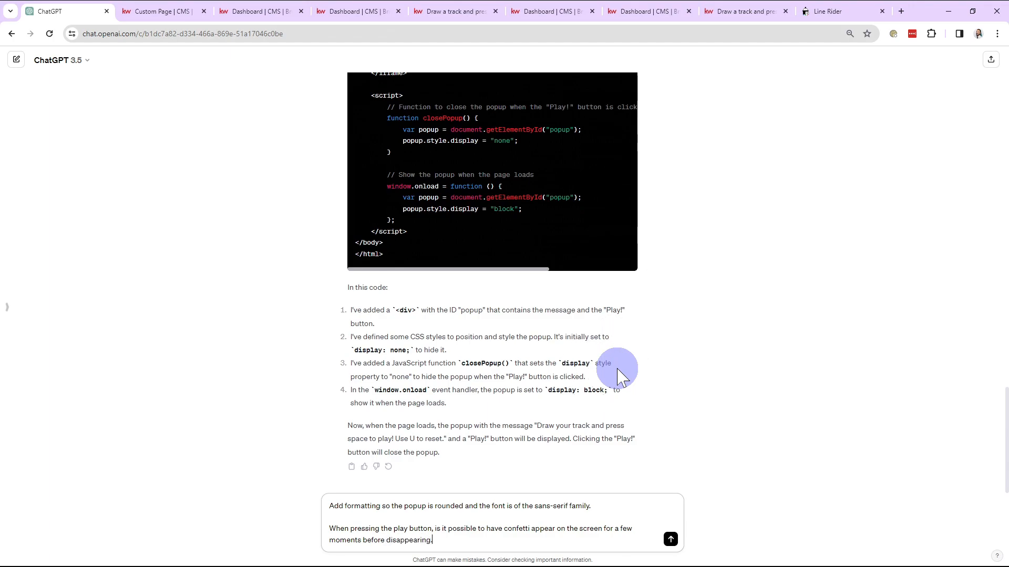
pyautogui.write('fore disappearing.')
pyautogui.press('Return')
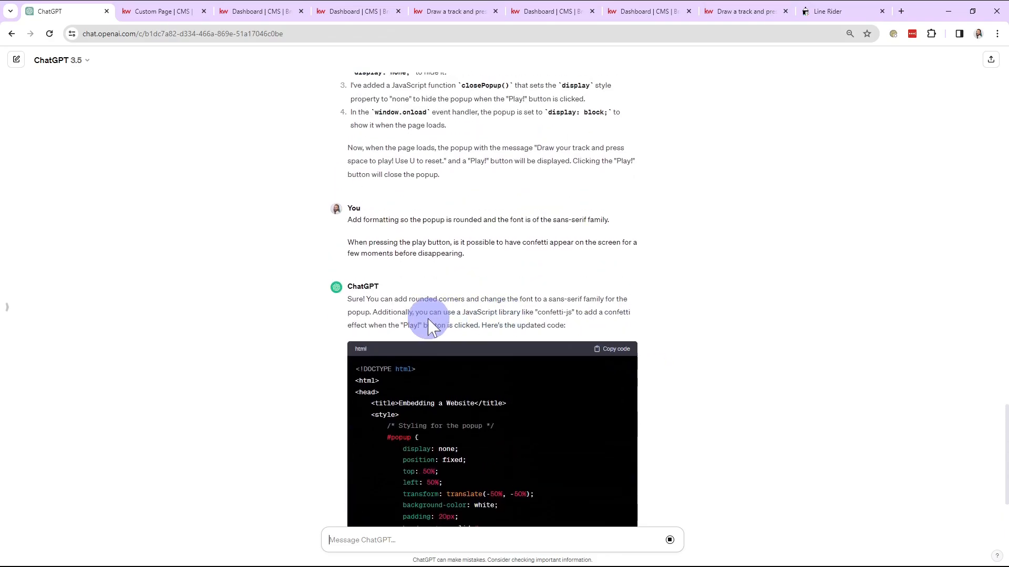
# Look over ChatGPT's reply about rounded corners and confetti, and copy the entire updated HTML code block
pyautogui.moveTo(372, 312); pyautogui.dragTo(740, 215)
pyautogui.click(739, 213)
pyautogui.scroll(3, 739, 213)
pyautogui.moveTo(366, 262); pyautogui.dragTo(556, 275)
pyautogui.click(639, 289)
pyautogui.scroll(-10, 299, 332)
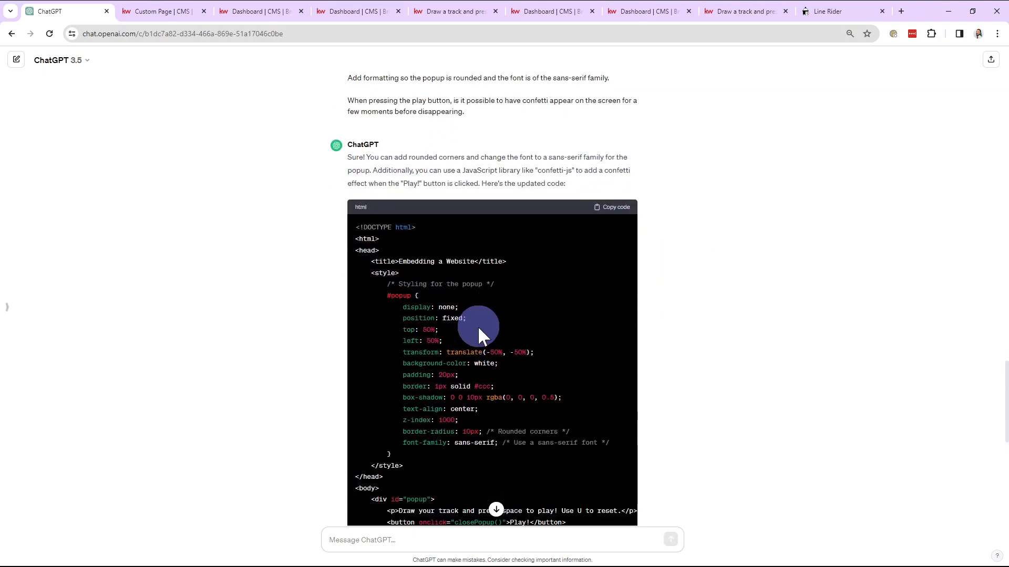
pyautogui.scroll(1, 299, 332)
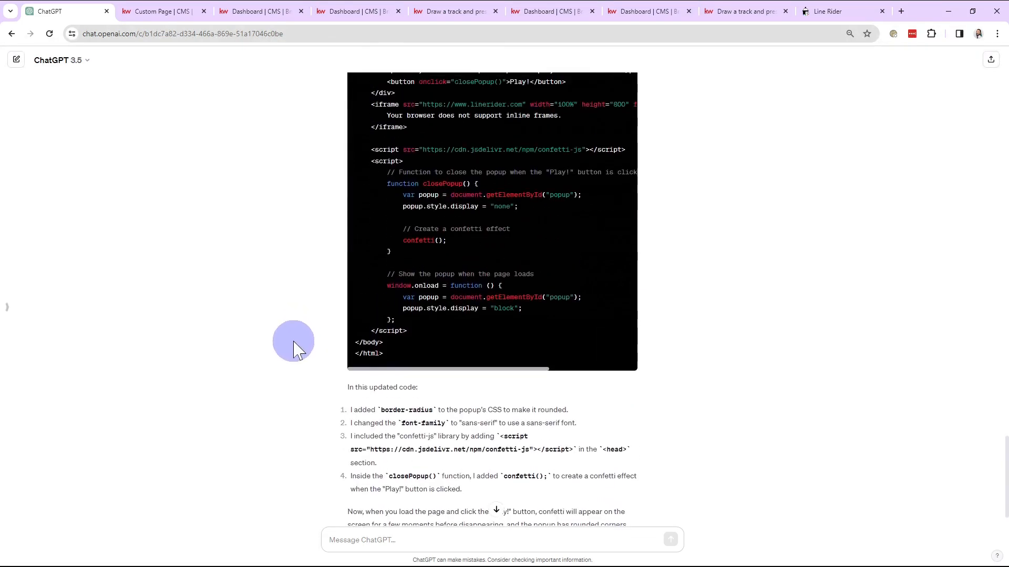
pyautogui.scroll(10, 422, 300)
pyautogui.moveTo(405, 385); pyautogui.dragTo(355, 259)
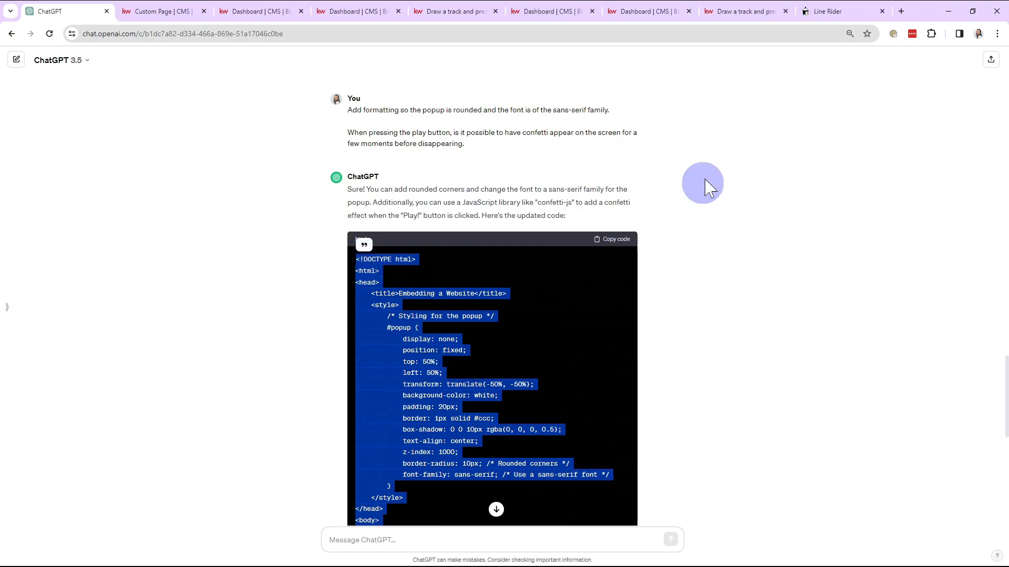
# In the CMS, replace all of the LineRiderExample module's Raw HTML with the copied rounded-popup and confetti-js code
pyautogui.click(126, 20)
pyautogui.click(169, 405)
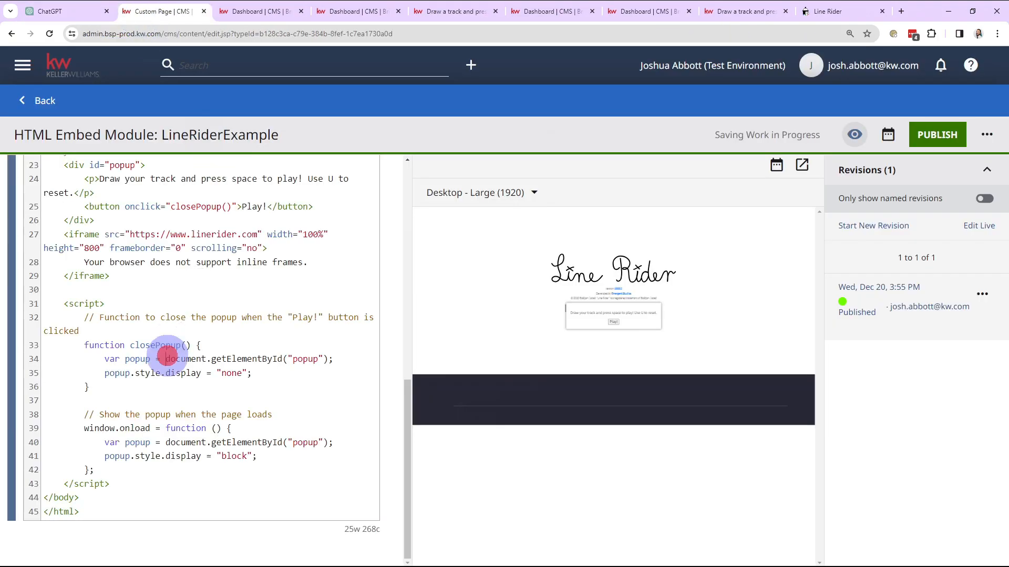
pyautogui.hotkey('ctrl', 'a')
pyautogui.hotkey('ctrl', 'v')
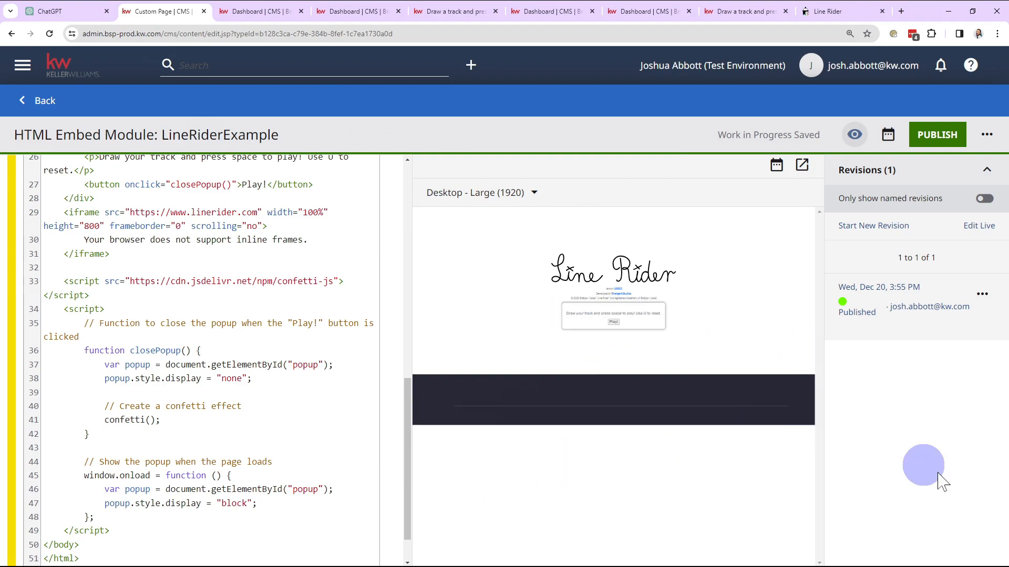
# Open a fresh module preview in a separate tab, dismiss the rounded popup with Play!, and check the page for confetti
pyautogui.click(799, 167)
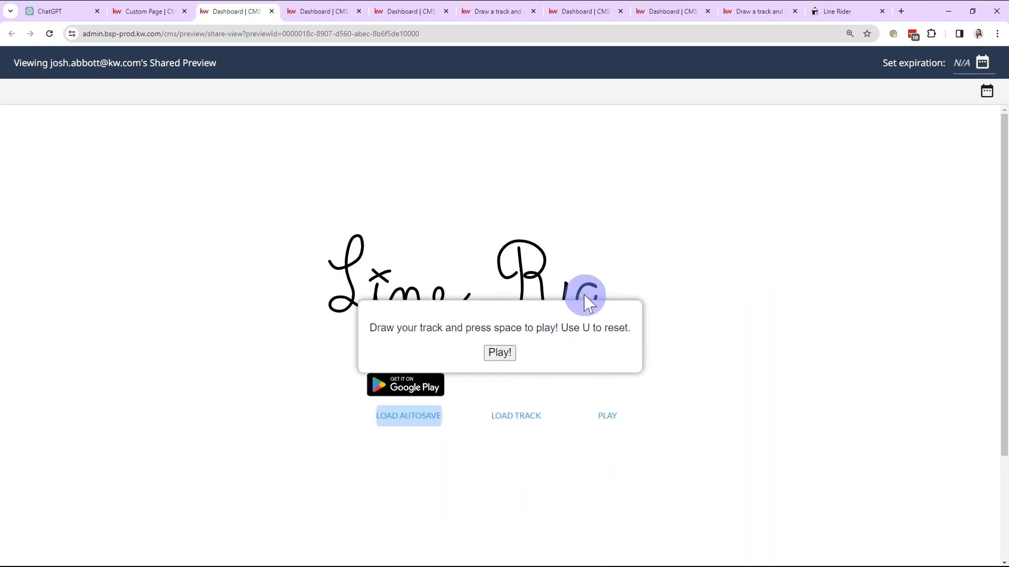
pyautogui.click(503, 355)
pyautogui.scroll(-3, 683, 402)
pyautogui.click(576, 367)
pyautogui.scroll(3, 584, 363)
pyautogui.click(685, 359)
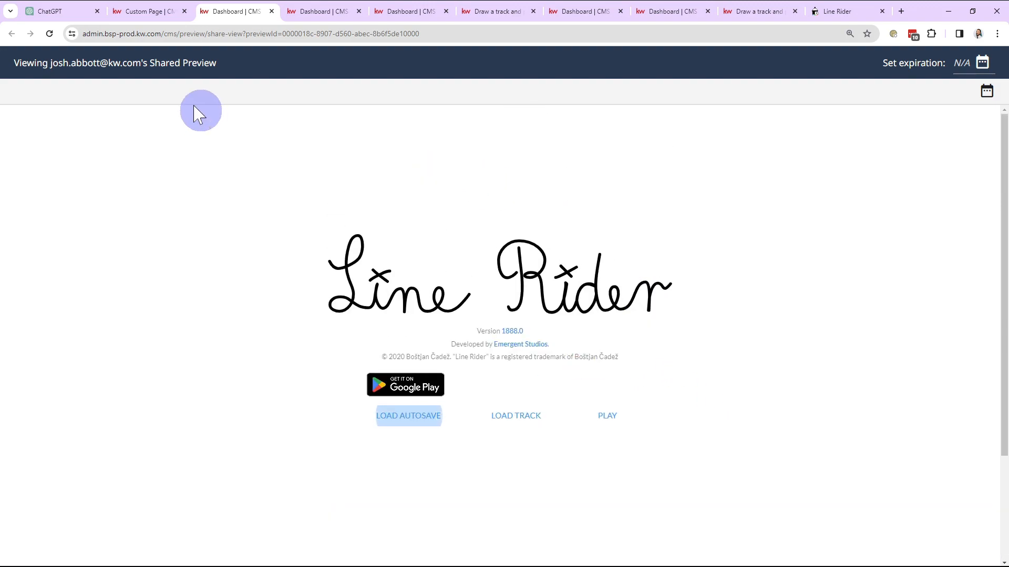
# Return to the ChatGPT conversation and send the message "The confetti didn't appear"
pyautogui.click(70, 12)
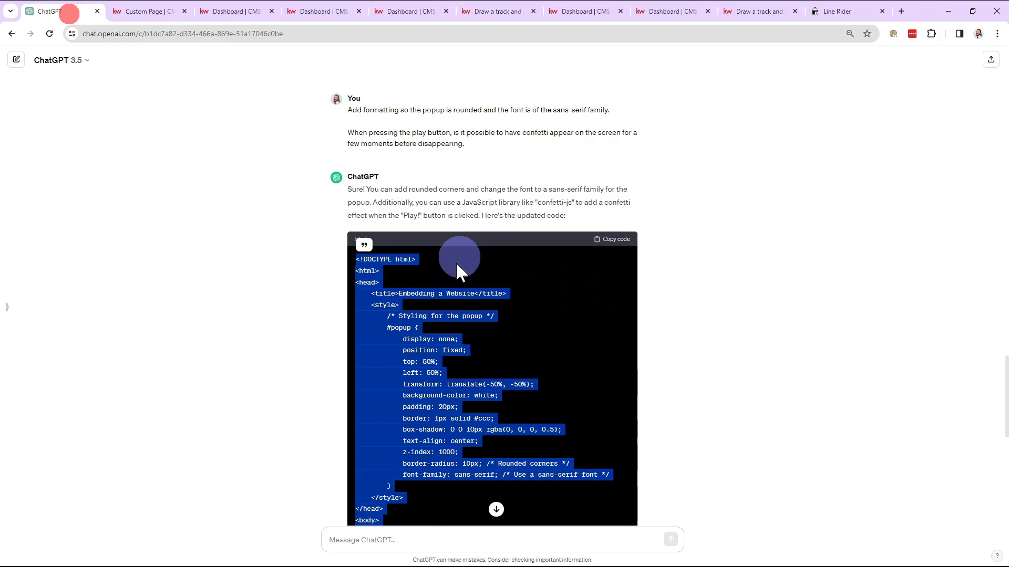
pyautogui.scroll(-15, 705, 448)
pyautogui.click(529, 535)
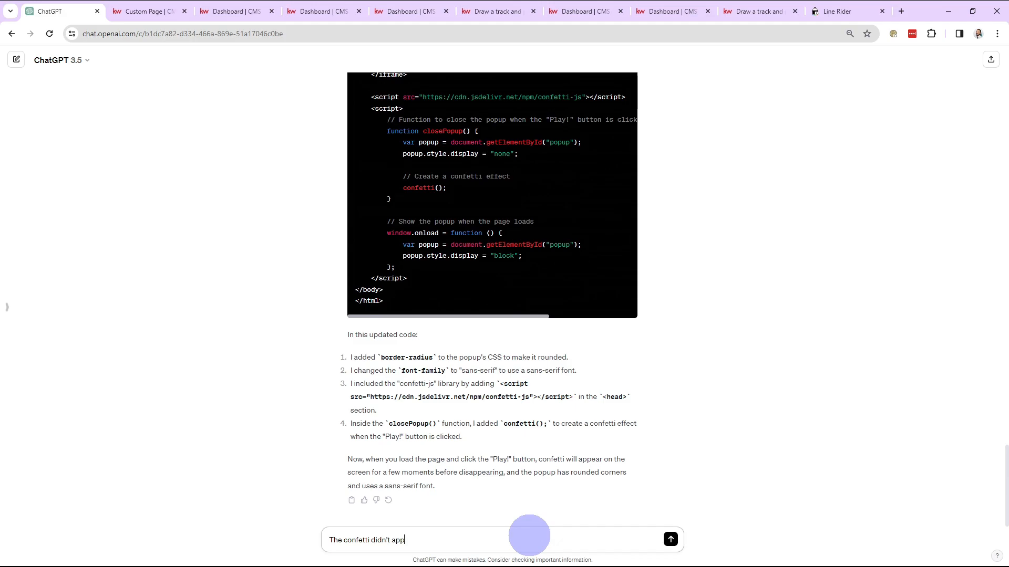
pyautogui.press('Return')
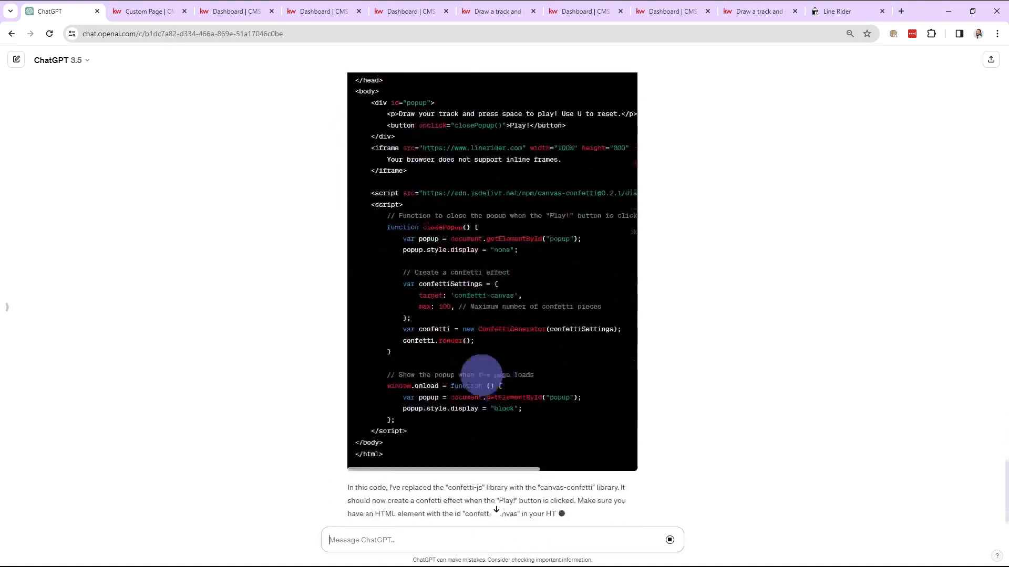
# Copy the full HTML code block that uses the canvas-confetti library and look over the rest of the reply
pyautogui.scroll(15, 749, 306)
pyautogui.click(619, 337)
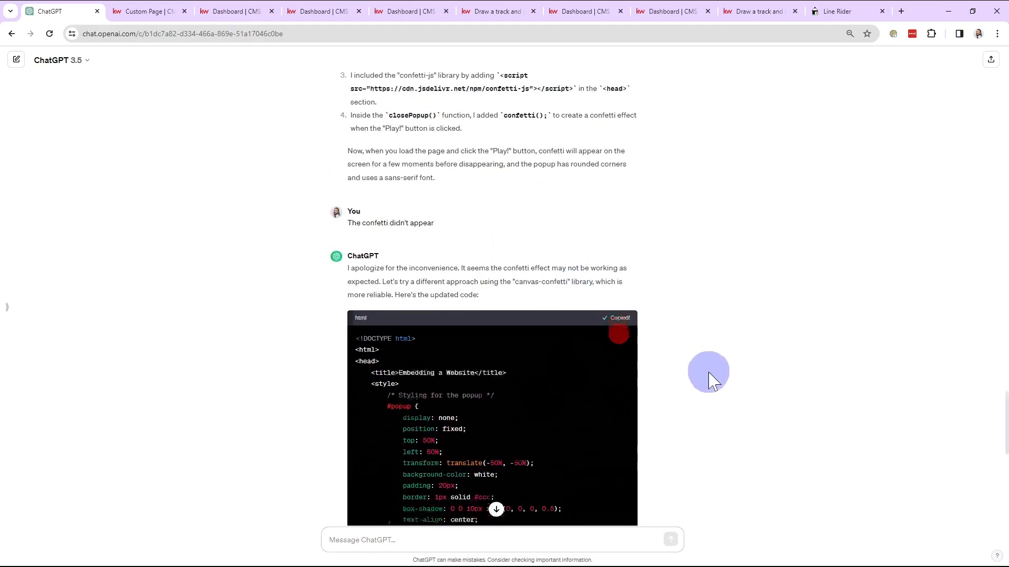
pyautogui.scroll(-12, 709, 378)
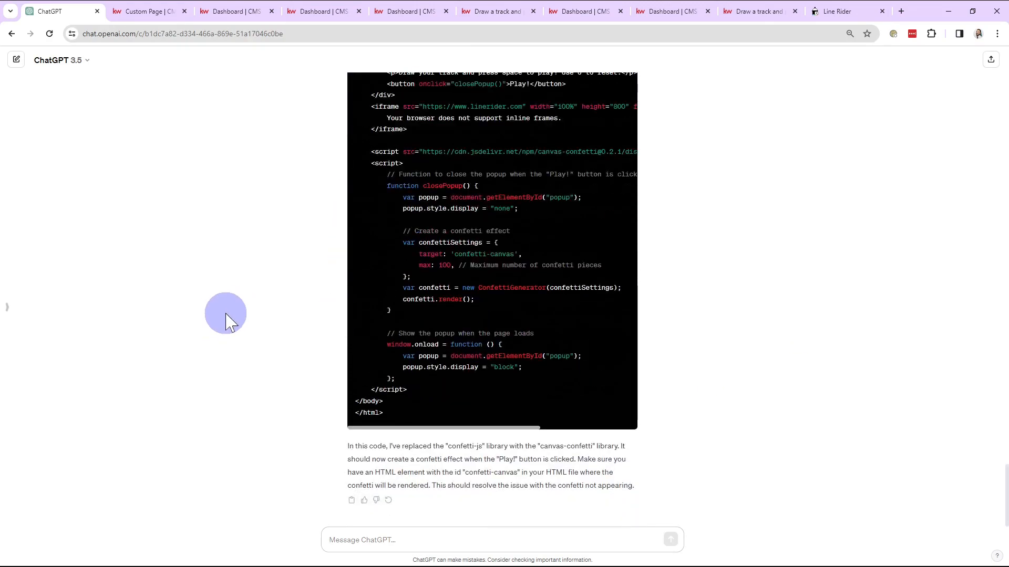
# Back in the CMS, replace the LineRiderExample module's entire Raw HTML with the canvas-confetti version of the code
pyautogui.click(151, 13)
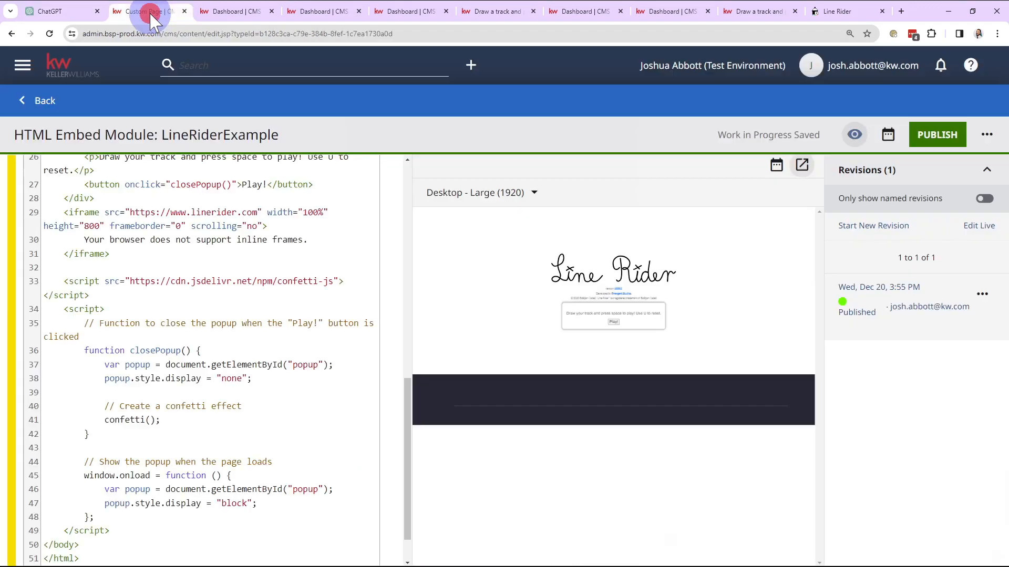
pyautogui.click(159, 256)
pyautogui.hotkey('ctrl', 'a')
pyautogui.hotkey('ctrl', 'v')
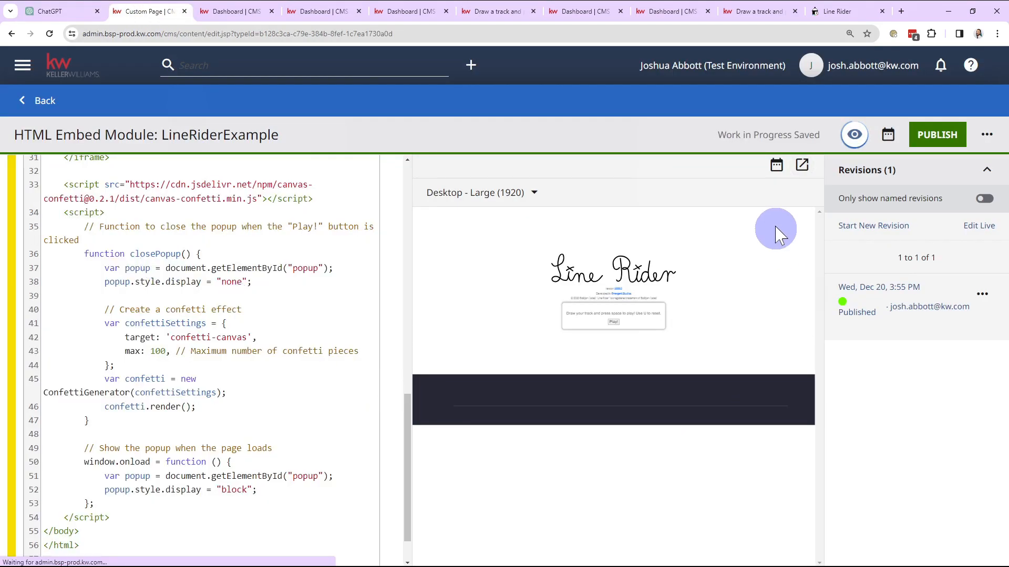
# Preview the canvas-confetti version in a separate tab, dismiss the popup with Play!, and recheck the page for the confetti effect
pyautogui.click(802, 167)
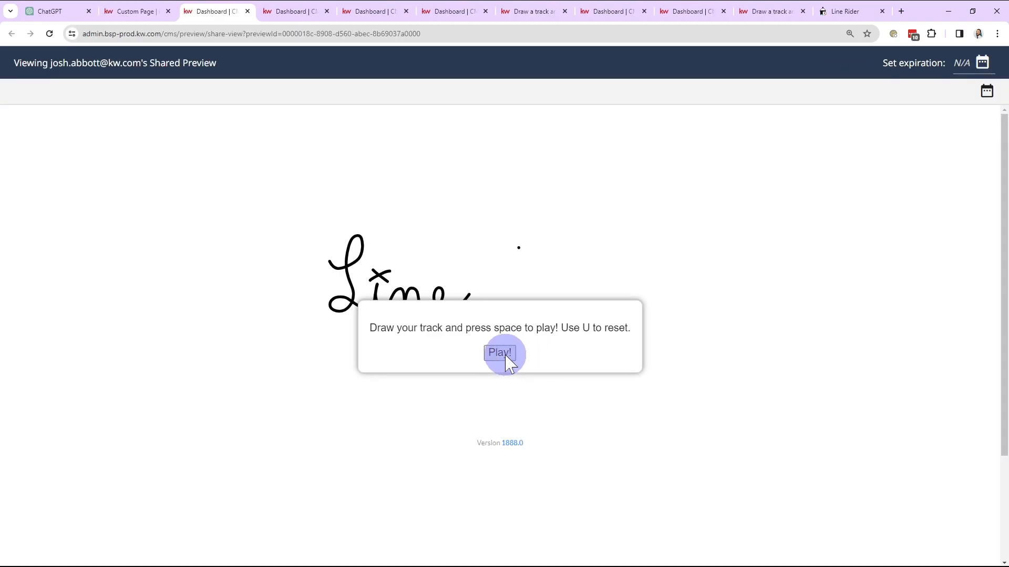
pyautogui.click(505, 362)
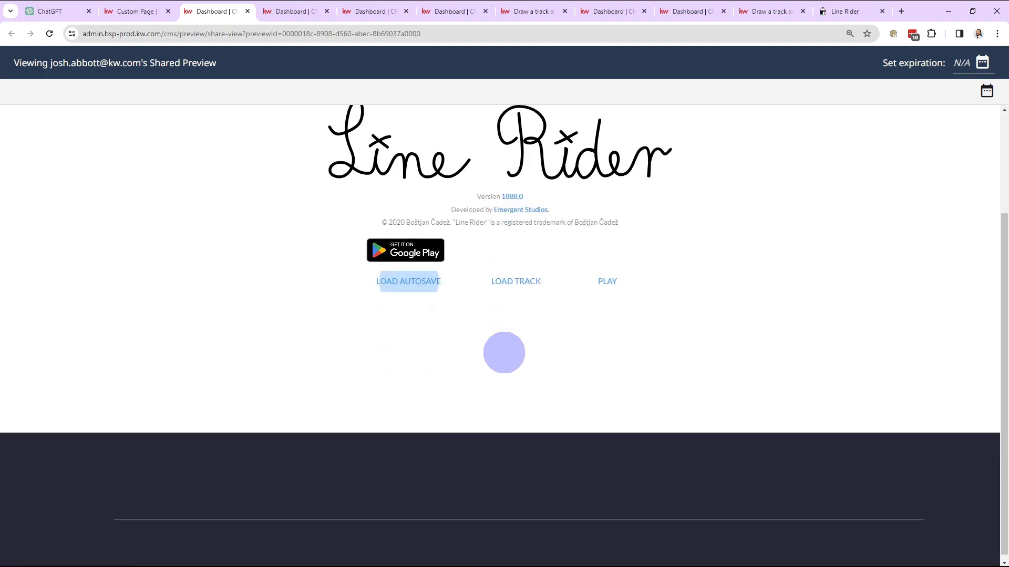
pyautogui.click(58, 11)
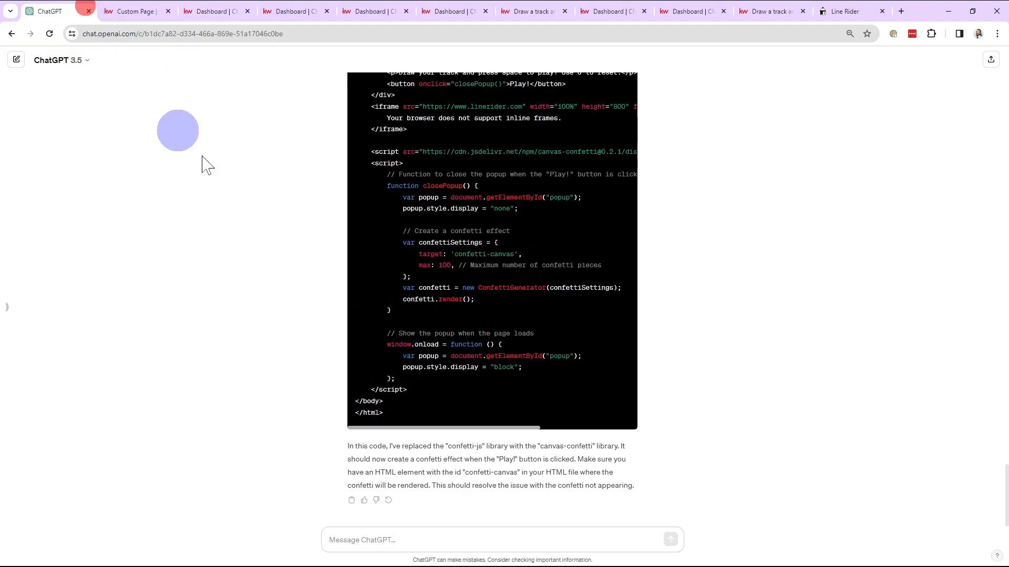
pyautogui.click(561, 539)
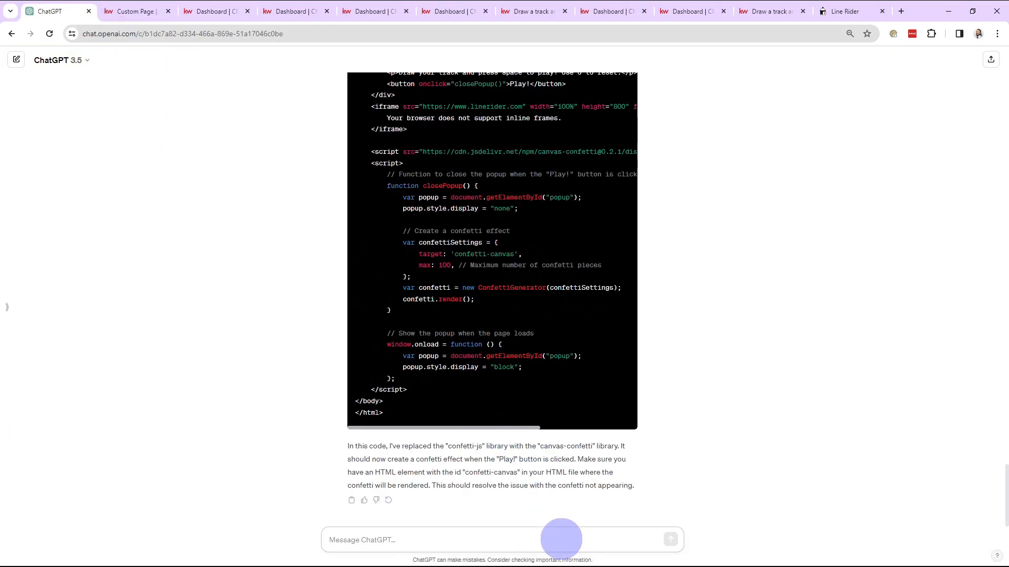
pyautogui.click(213, 11)
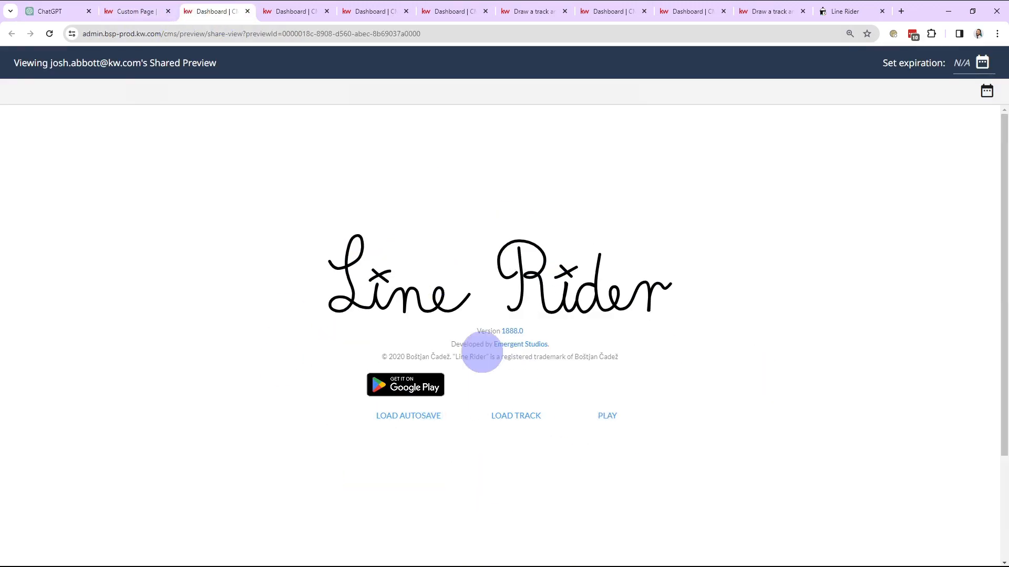
# Review the earlier ChatGPT code and reply: "It still didn't appear. It may be possible that it is being hidden by other elements on the page."
pyautogui.click(64, 11)
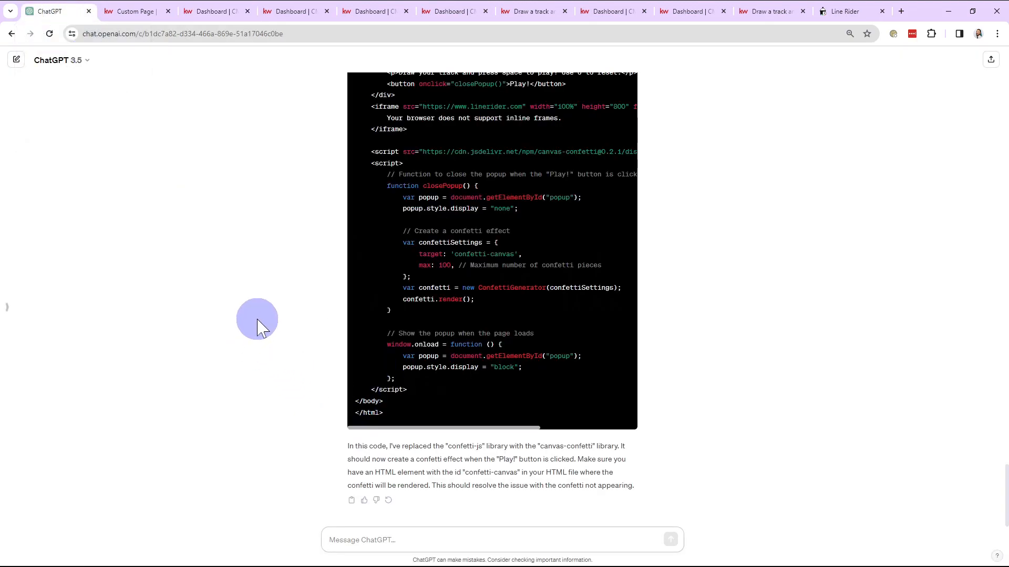
pyautogui.scroll(1, 254, 338)
pyautogui.scroll(-1, 270, 364)
pyautogui.scroll(12, 273, 373)
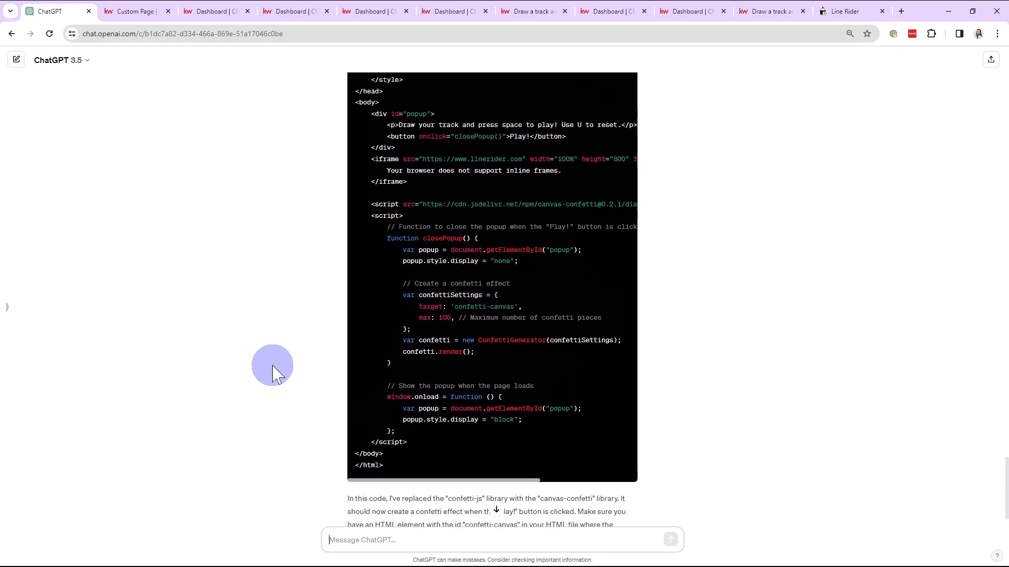
pyautogui.scroll(4, 273, 374)
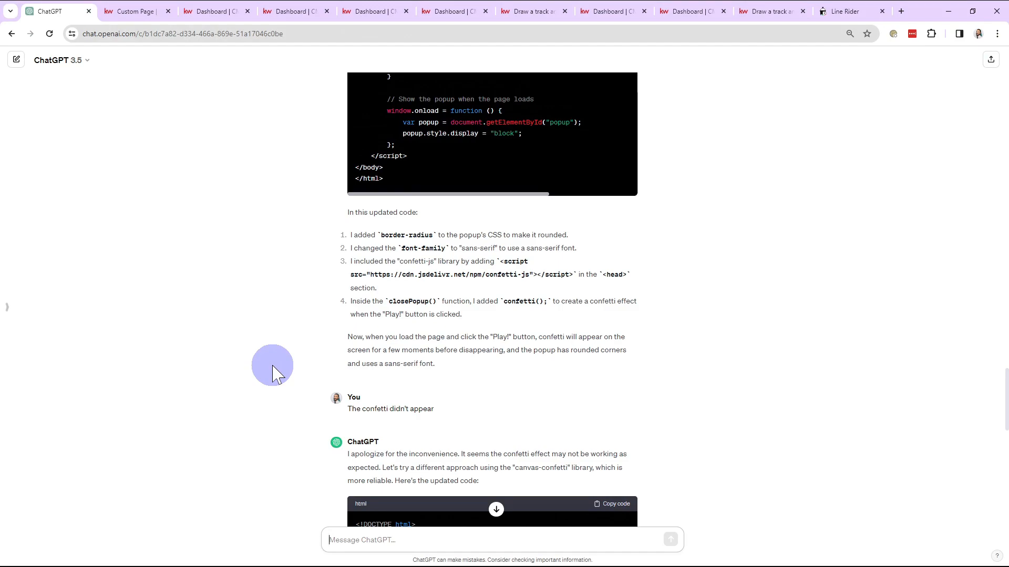
pyautogui.scroll(-15, 300, 365)
pyautogui.click(359, 539)
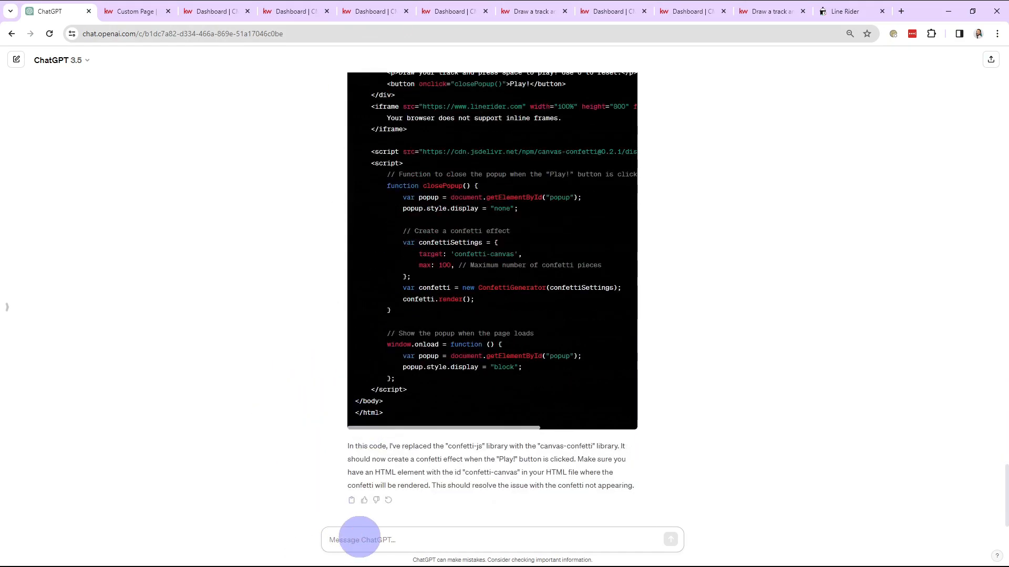
pyautogui.write("It still didn't appear. It may be possible that it is being hidde")
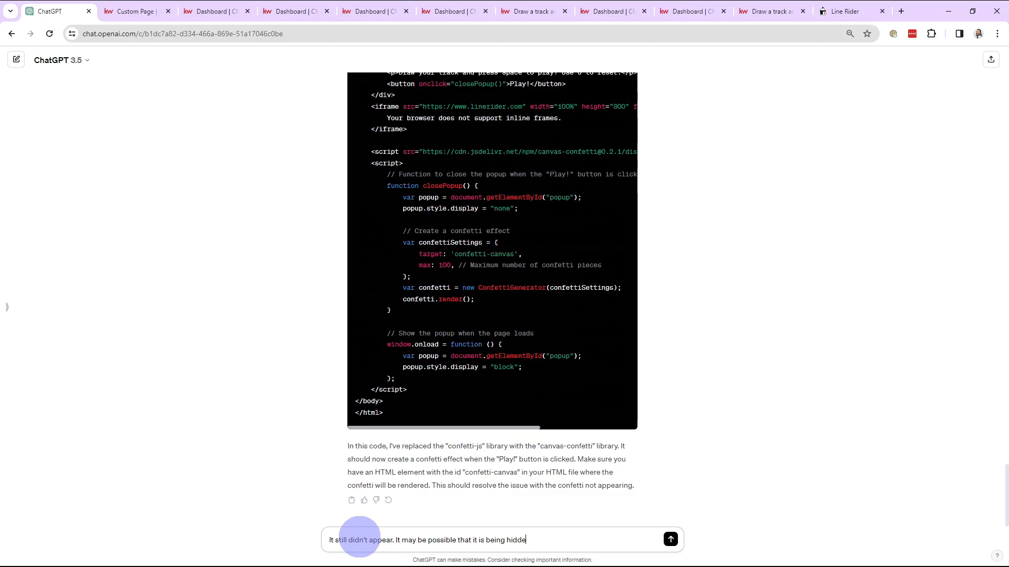
pyautogui.write('n by other ele')
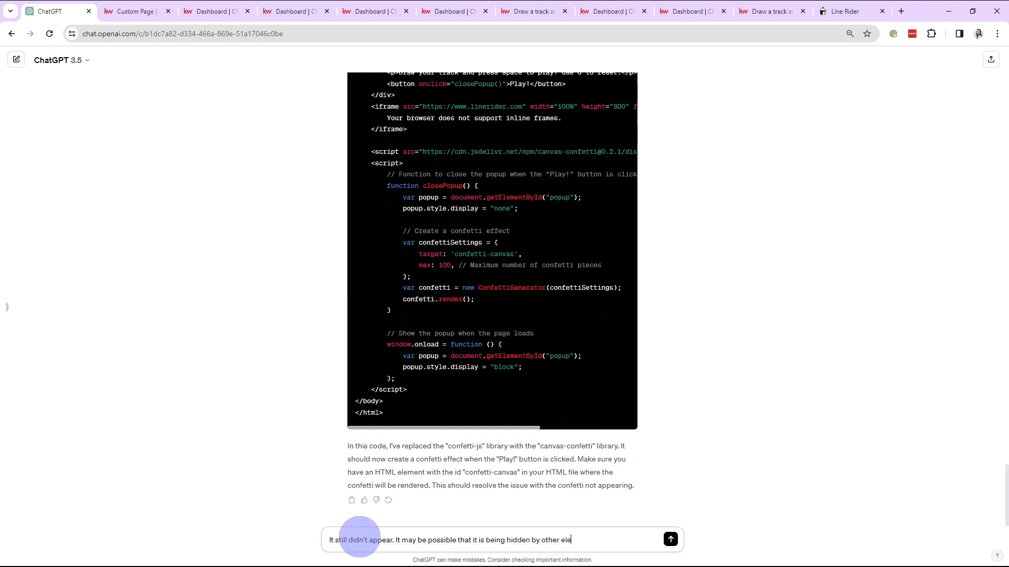
pyautogui.write('th')
pyautogui.write('e page.')
pyautogui.press('Return')
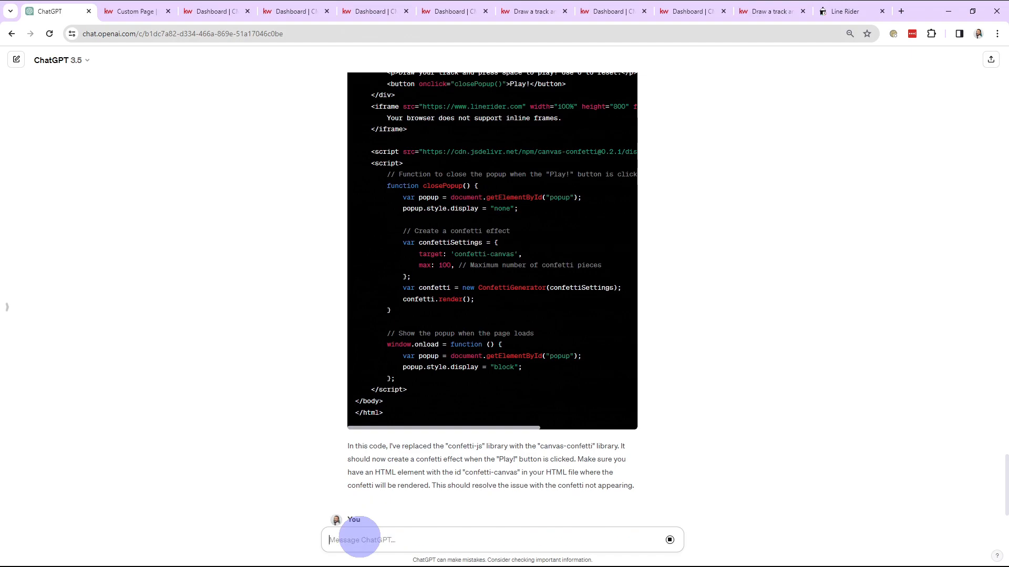
# Copy the updated HTML code block that positions the confetti canvas above everything else on the page
pyautogui.scroll(-2, 783, 360)
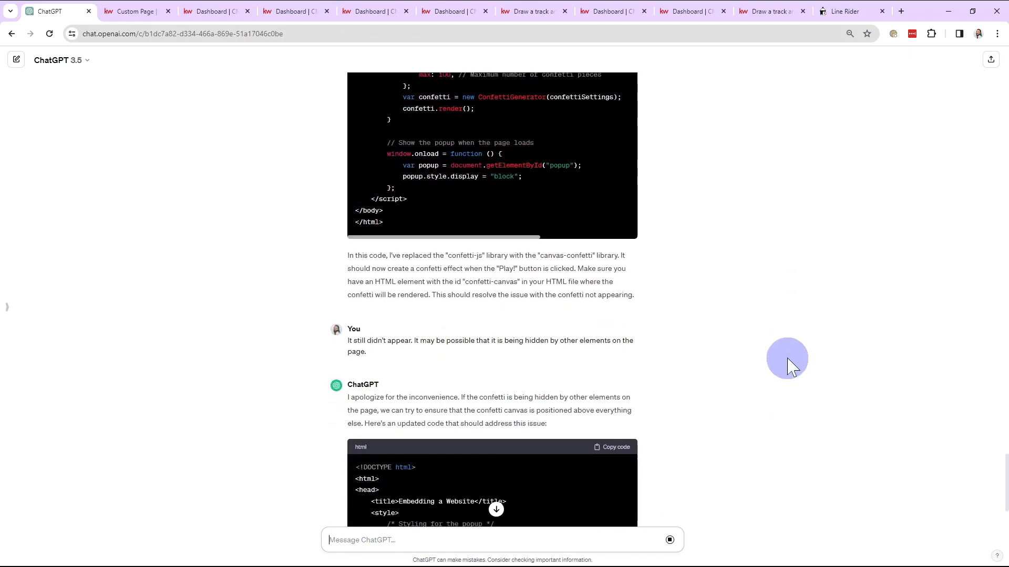
pyautogui.scroll(-4, 762, 364)
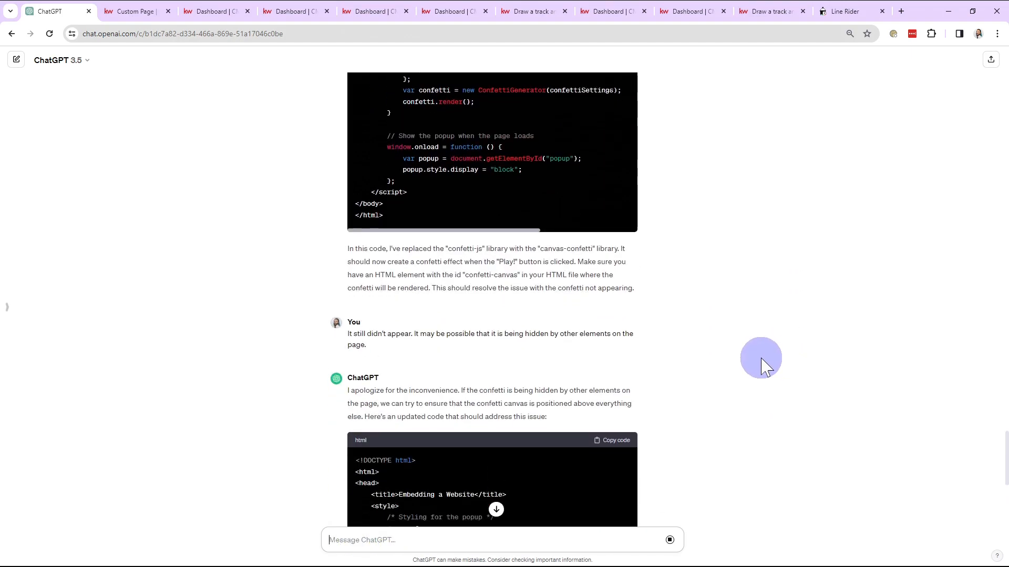
pyautogui.click(612, 237)
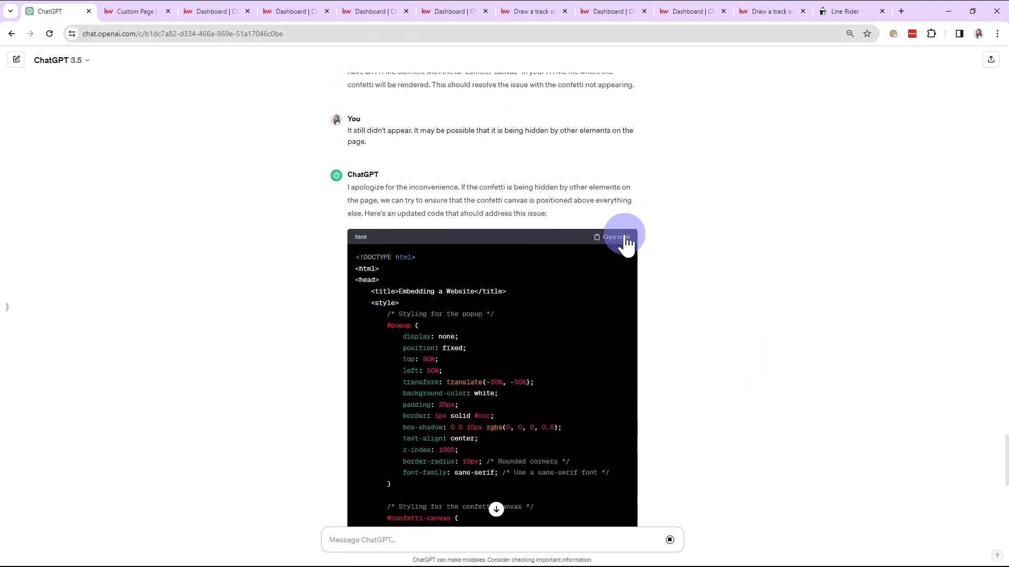
# In the CMS, try replacing the LineRiderExample module's entire Raw HTML with the copied confetti-canvas code and preview it in a separate tab
pyautogui.click(128, 11)
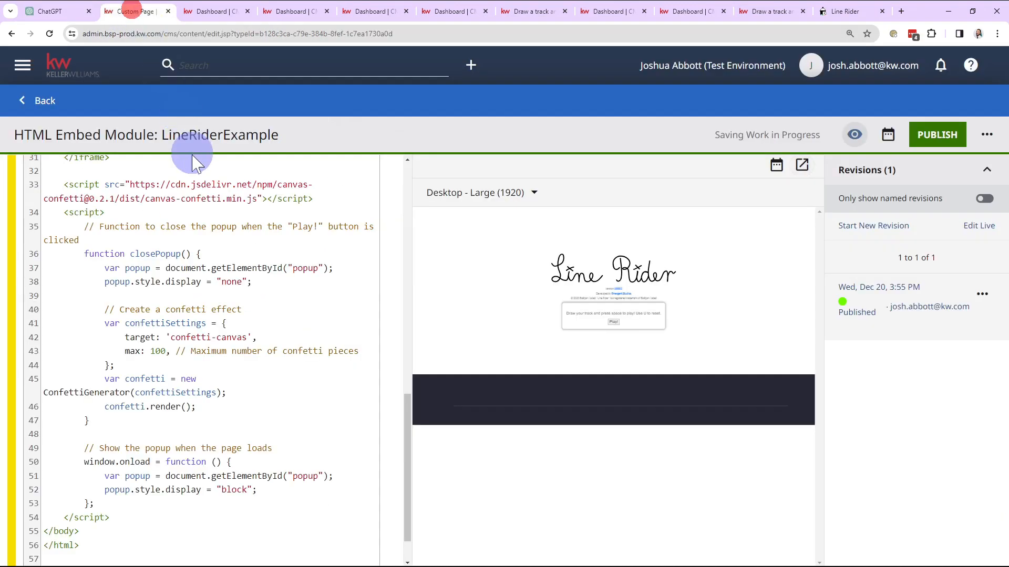
pyautogui.click(226, 299)
pyautogui.hotkey('ctrl', 'a')
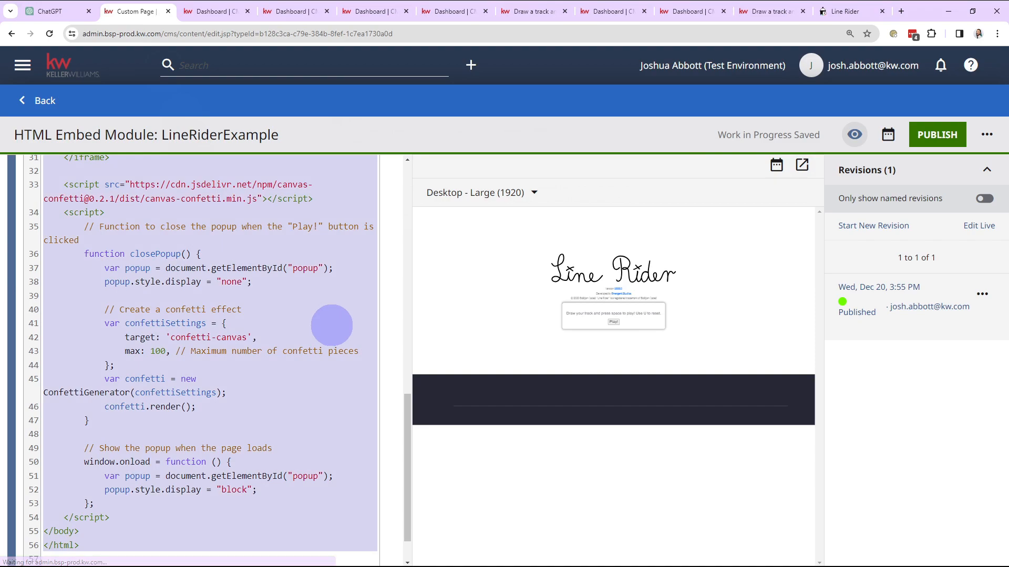
pyautogui.hotkey('ctrl', 'v')
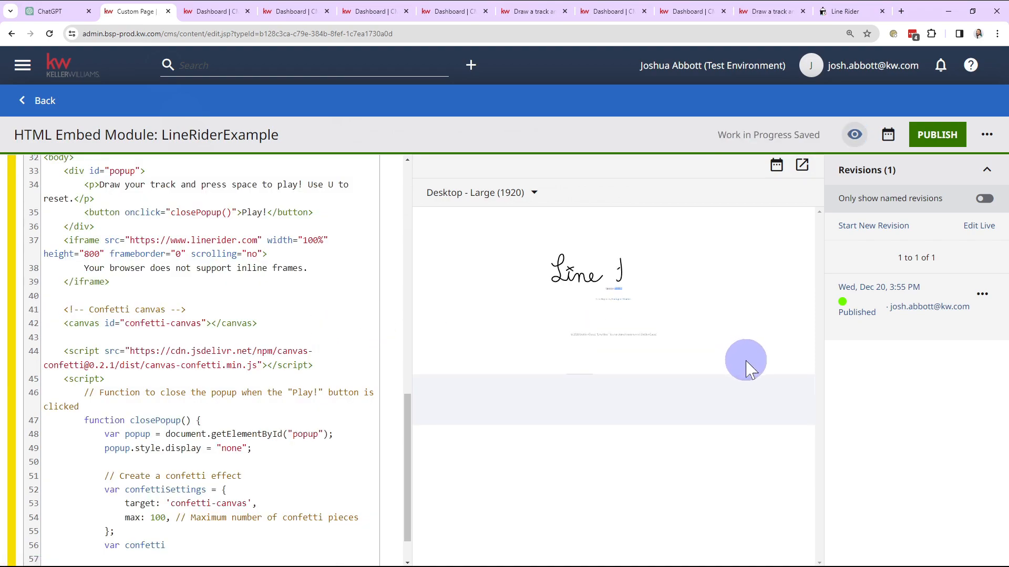
pyautogui.click(802, 166)
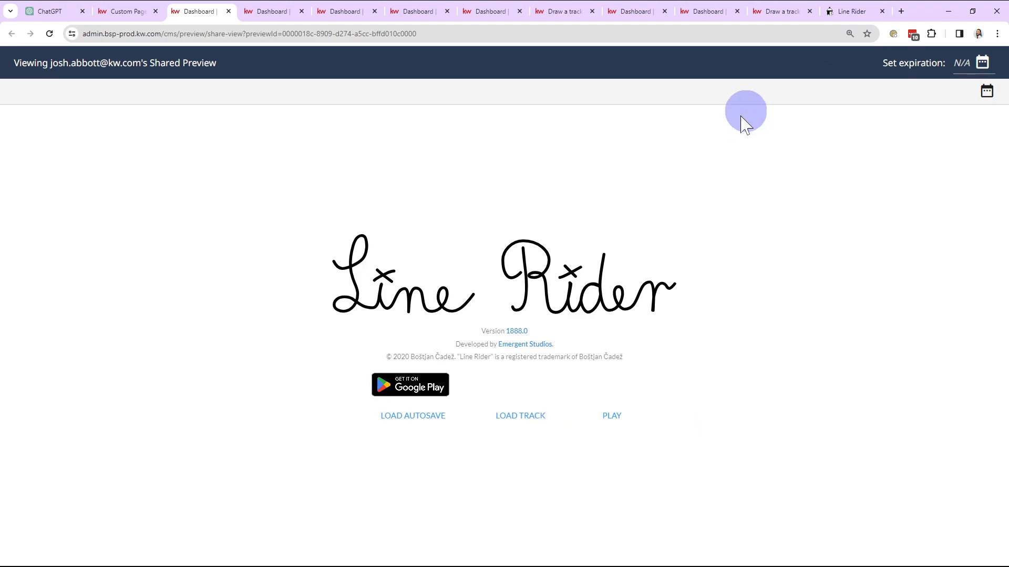
# Return to the CMS module editor and undo the last code replacement in the Raw HTML
pyautogui.click(126, 11)
pyautogui.click(179, 339)
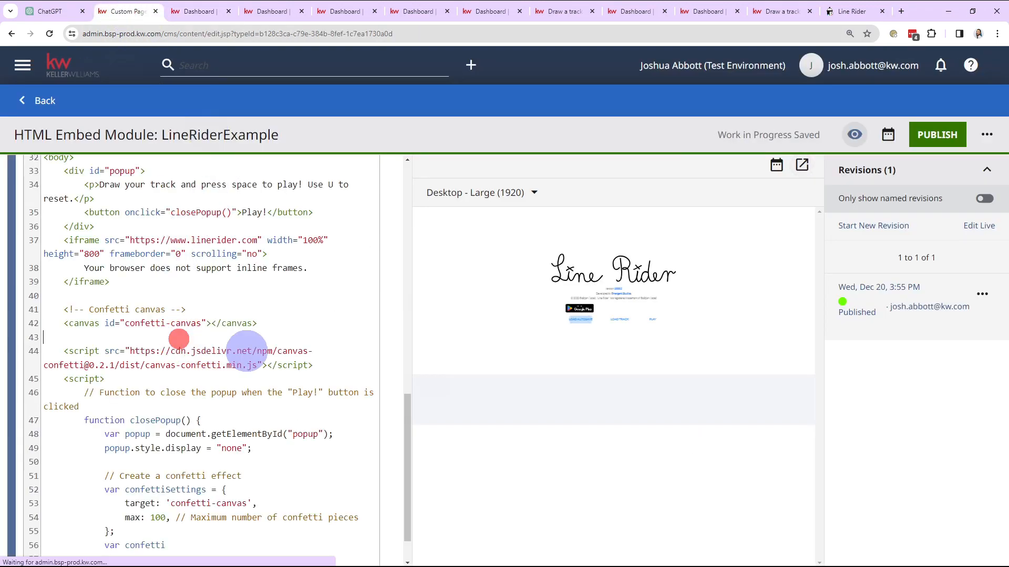
pyautogui.hotkey('ctrl', 'z')
pyautogui.click(388, 339)
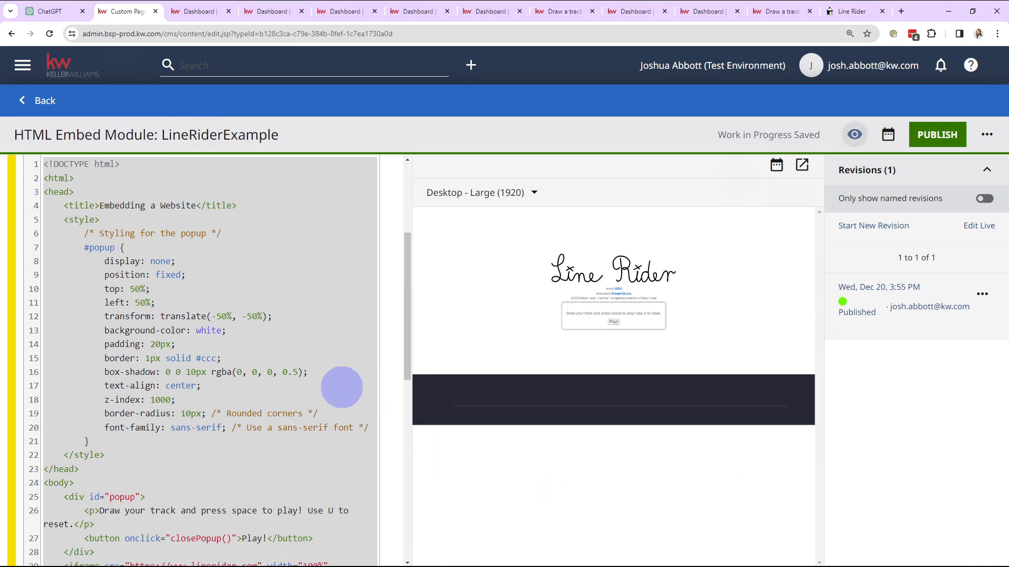
pyautogui.click(341, 387)
# In ChatGPT, read the explanation below the updated code, highlighting the sentence about confetti appearing on top of everything else
pyautogui.click(41, 11)
pyautogui.scroll(-14, 398, 302)
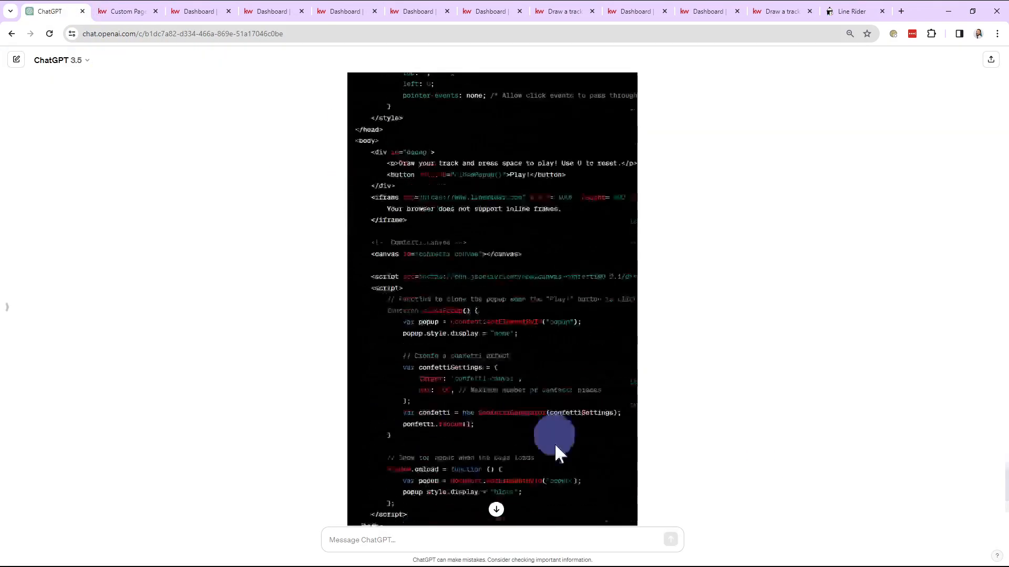
pyautogui.click(488, 538)
pyautogui.moveTo(417, 466)
pyautogui.mouseDown()
pyautogui.moveTo(475, 482)
pyautogui.moveTo(416, 473)
pyautogui.mouseUp()
pyautogui.click(475, 484)
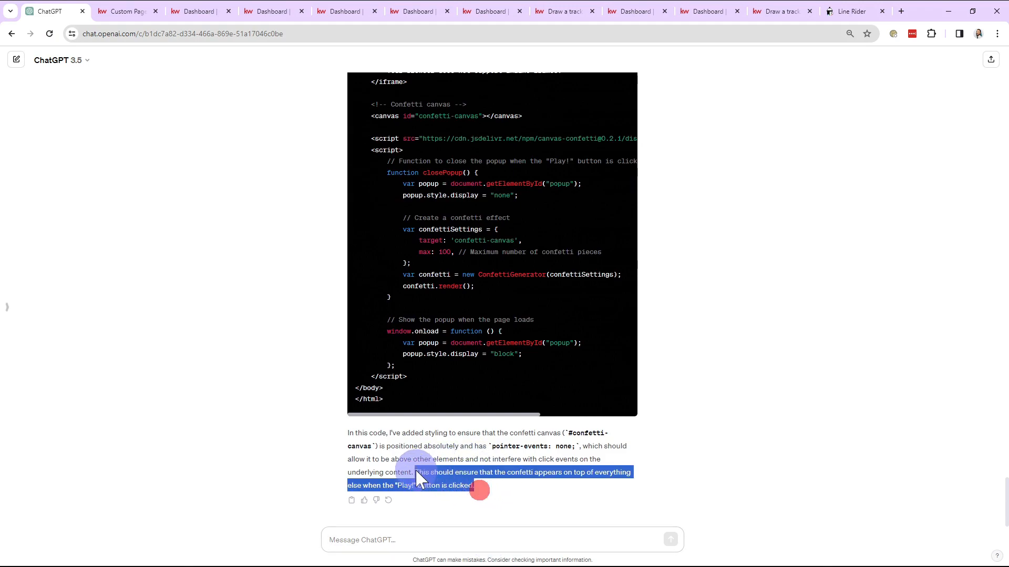
pyautogui.click(287, 460)
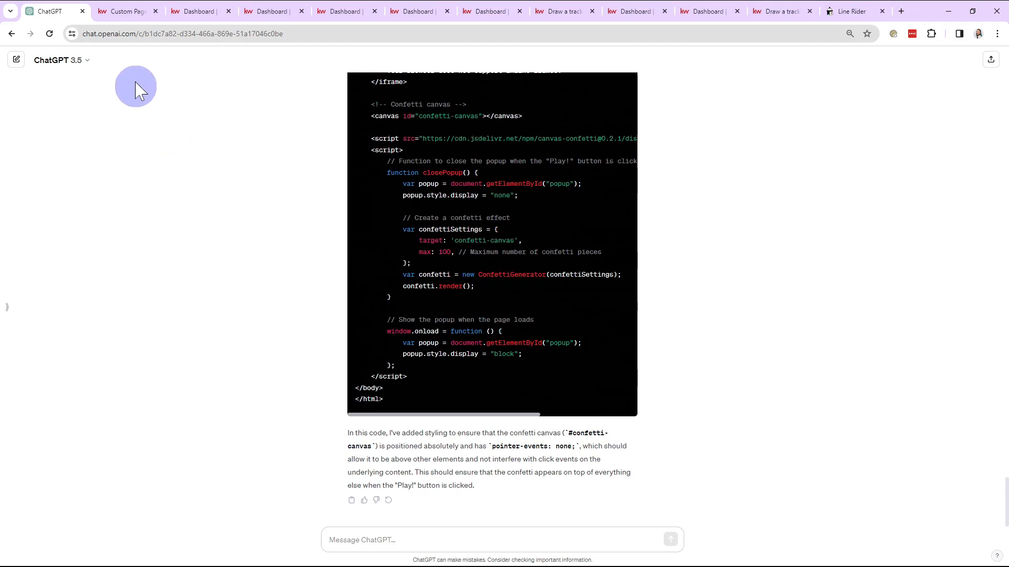
# Close all browser tabs after the CMS Custom Page tab and confirm leaving the sites with unsaved changes
pyautogui.click(126, 11)
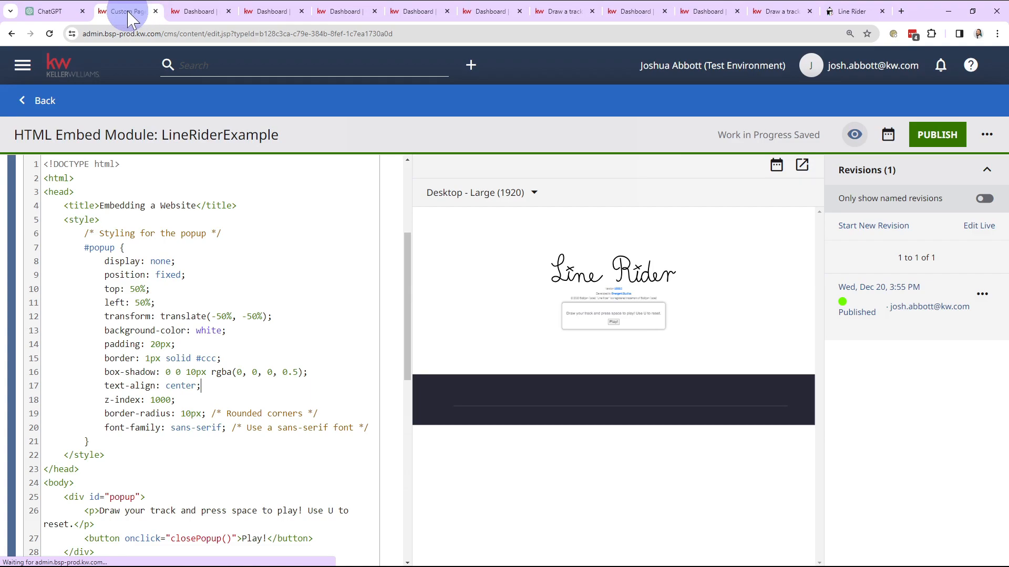
pyautogui.rightClick(129, 11)
pyautogui.click(192, 212)
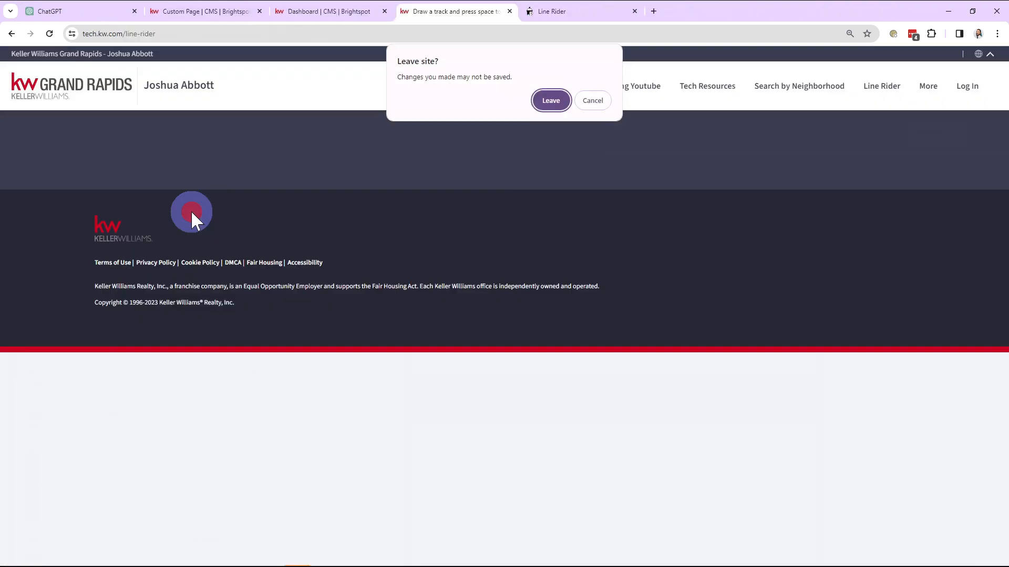
pyautogui.click(556, 103)
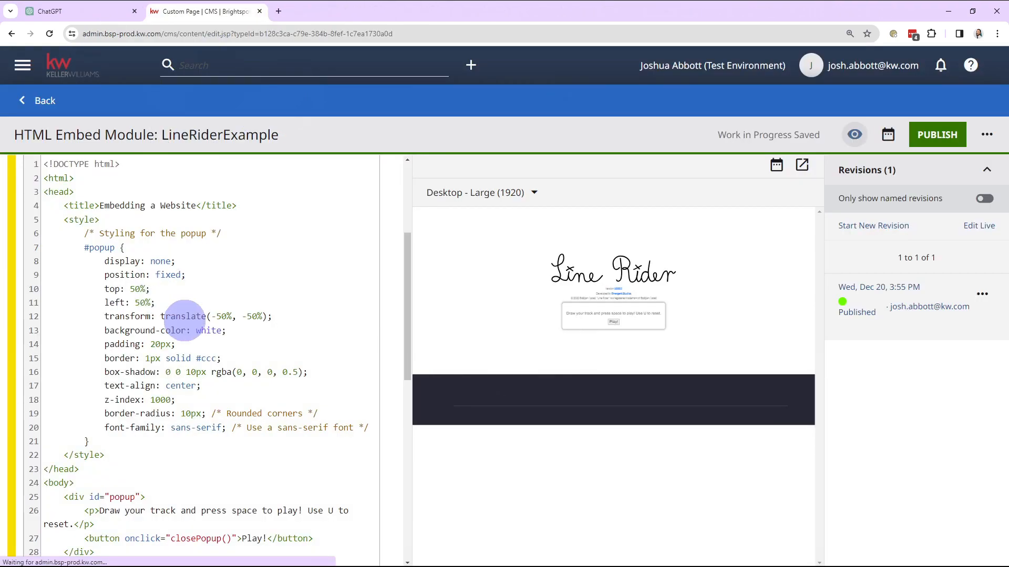
# Review the module's Raw HTML and the AMP pages notice, and publish the LineRiderExample HTML embed module
pyautogui.scroll(-4, 187, 315)
pyautogui.scroll(8, 315, 481)
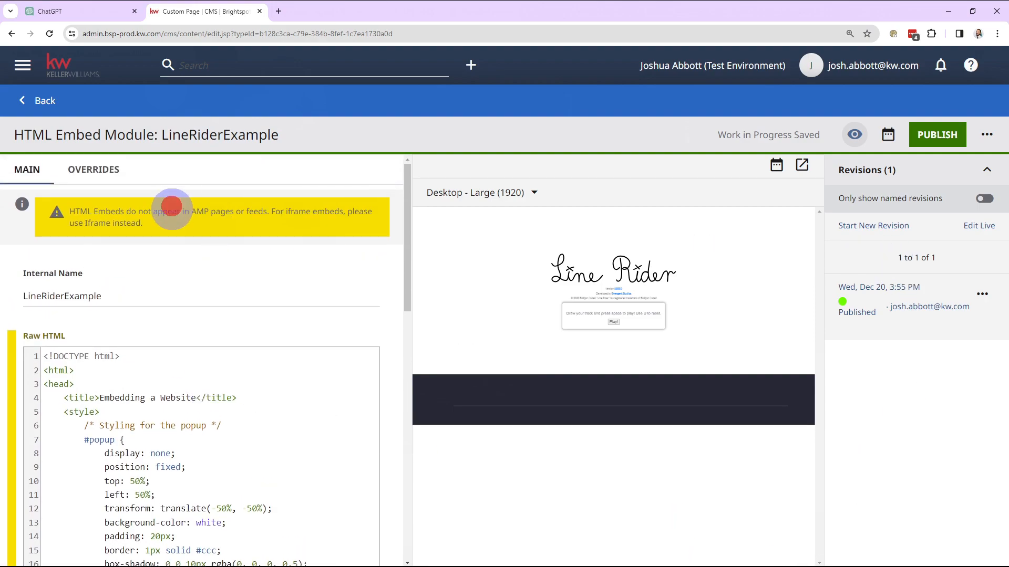
pyautogui.tripleClick(173, 213)
pyautogui.click(178, 217)
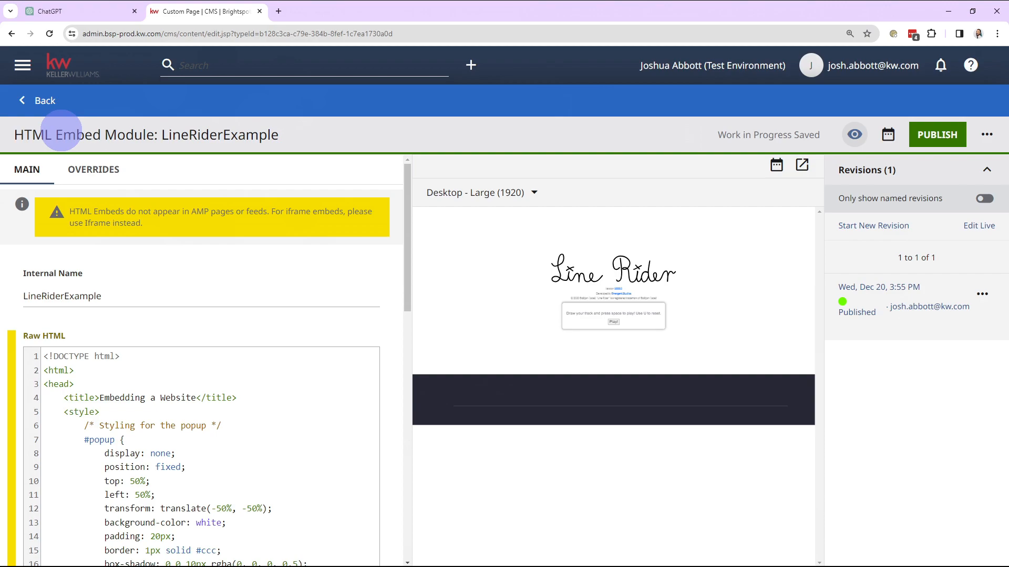
pyautogui.tripleClick(177, 228)
pyautogui.click(179, 230)
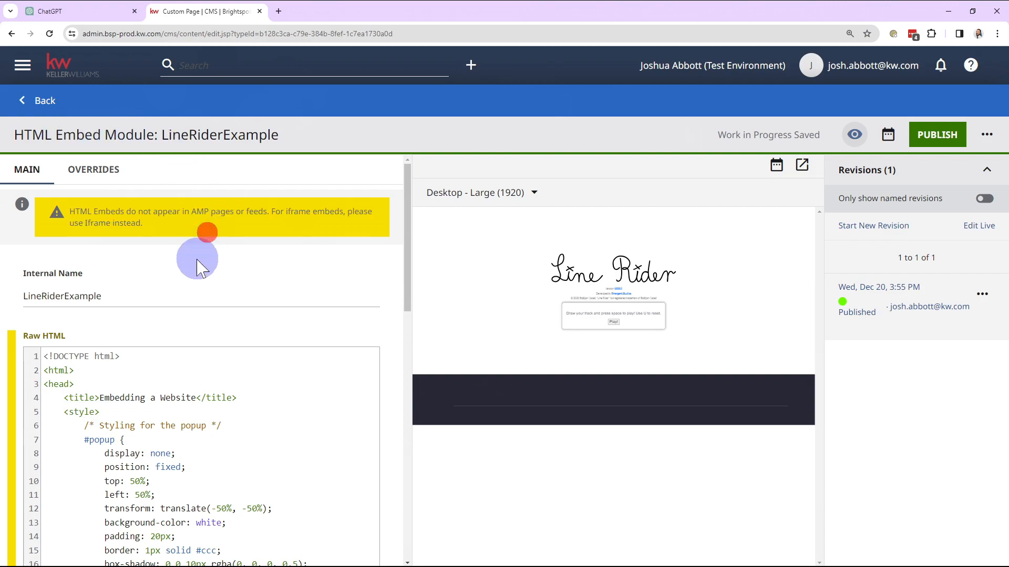
pyautogui.click(933, 135)
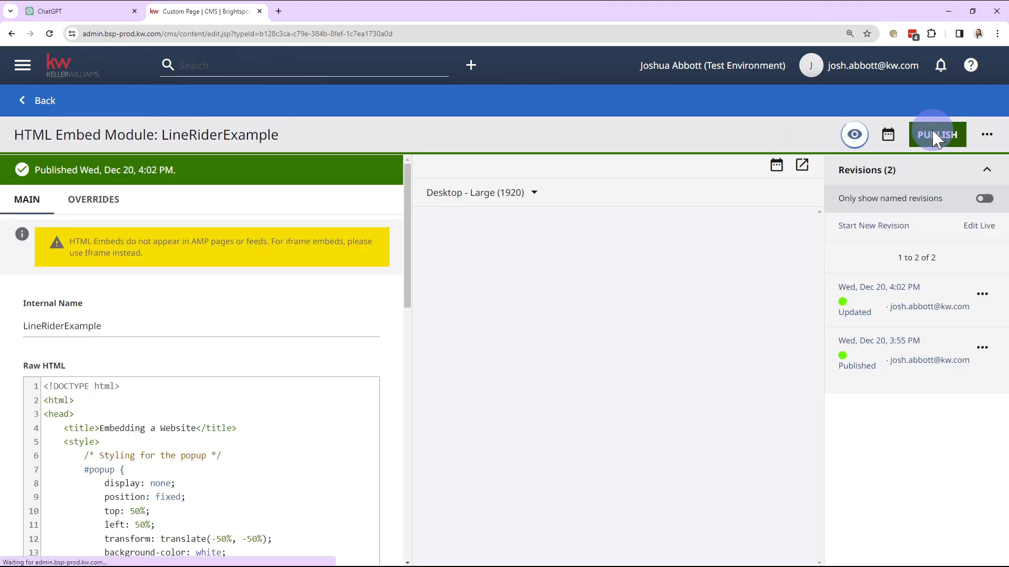
# Go back to the Line Rider Example custom page, review its settings and publish it
pyautogui.click(44, 100)
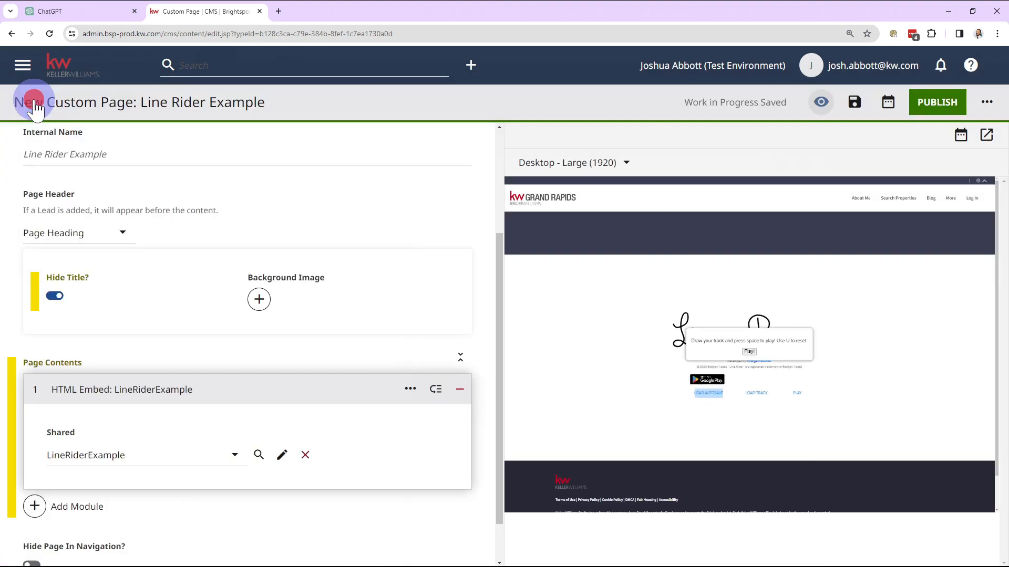
pyautogui.scroll(-1, 264, 560)
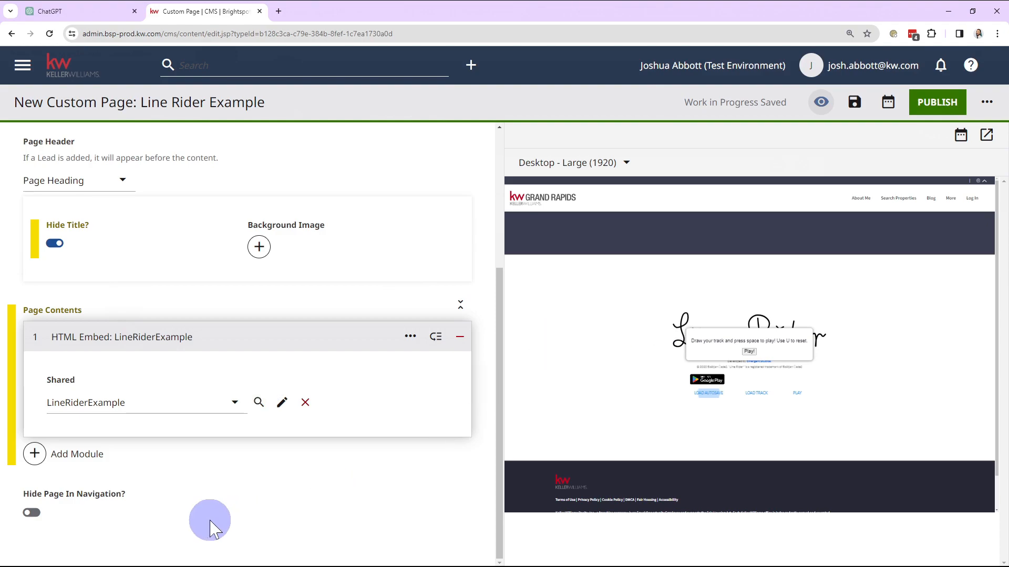
pyautogui.scroll(2, 361, 499)
pyautogui.scroll(-2, 367, 504)
pyautogui.scroll(4, 366, 503)
pyautogui.click(935, 100)
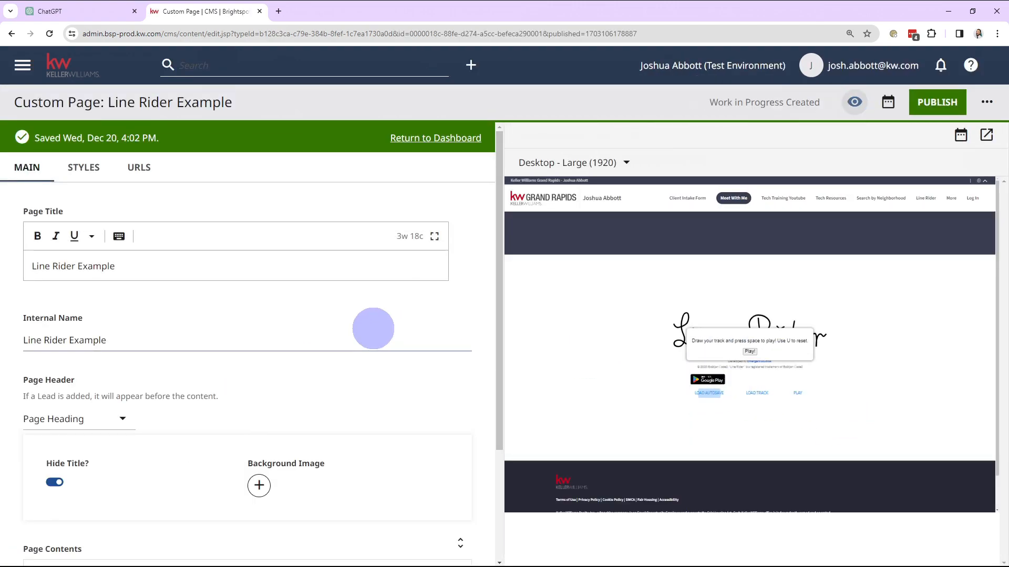
# Look up the published page's URLs and open the /line-rider-example permalink
pyautogui.click(139, 167)
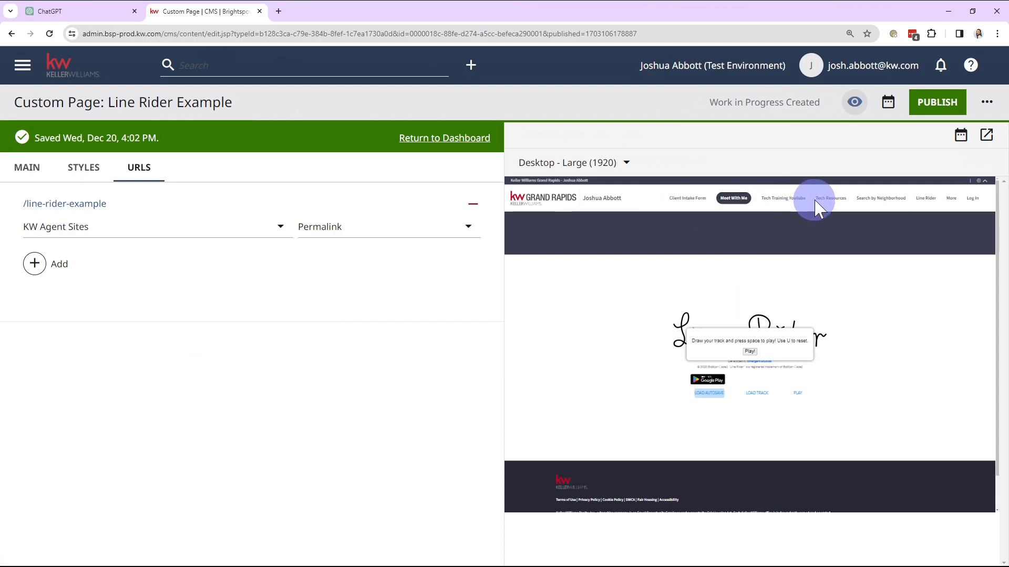
pyautogui.click(20, 74)
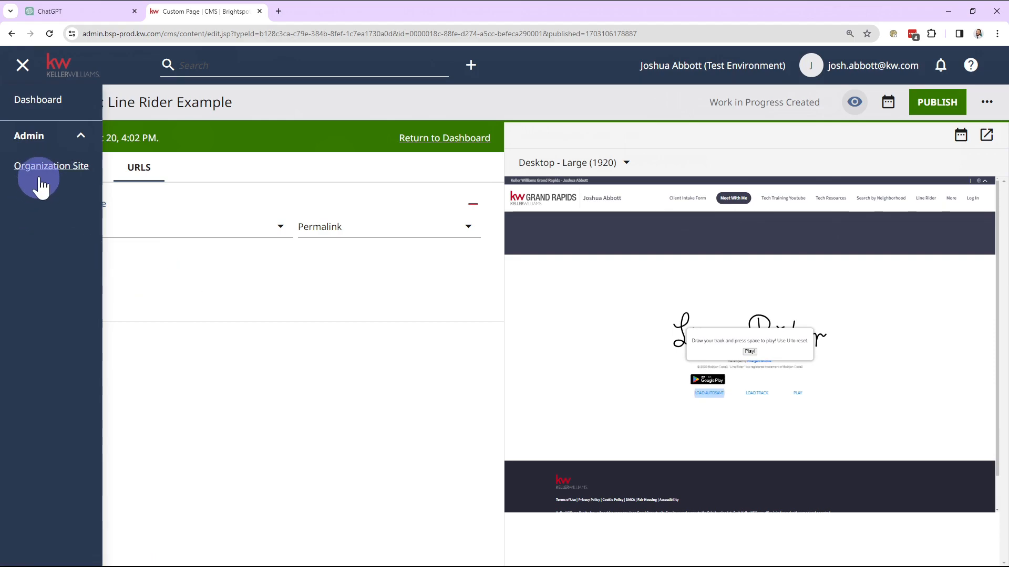
pyautogui.click(292, 312)
pyautogui.click(355, 308)
pyautogui.click(84, 203)
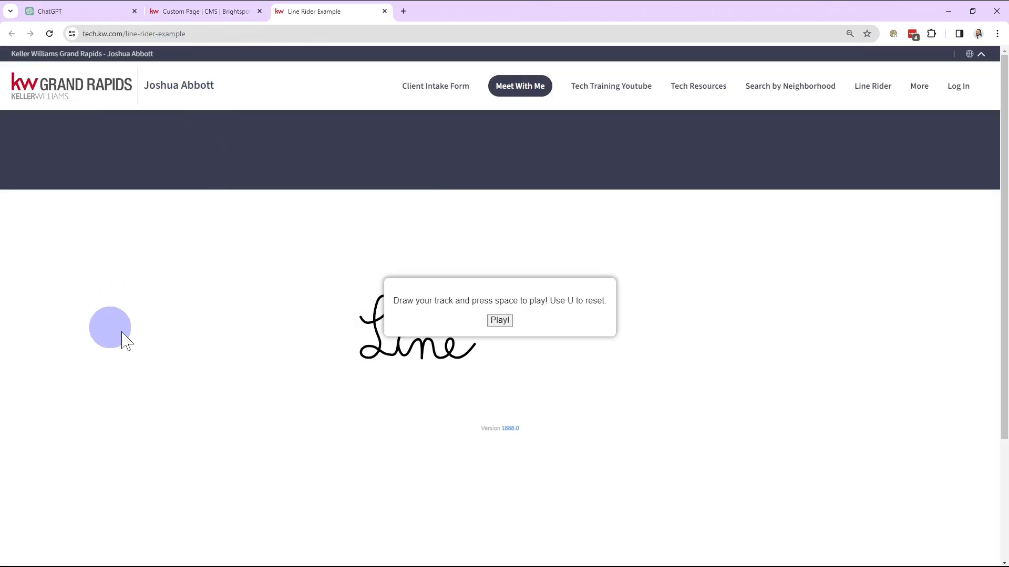
# On the live page, dismiss the instruction popup, start Line Rider and draw a curved track beneath the rider
pyautogui.click(500, 321)
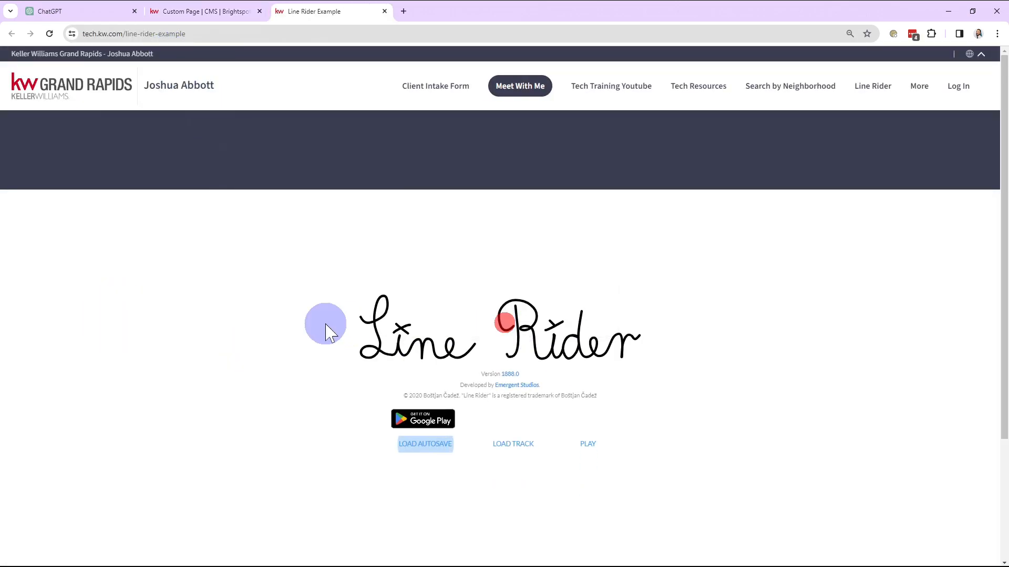
pyautogui.scroll(-1, 320, 333)
pyautogui.click(587, 383)
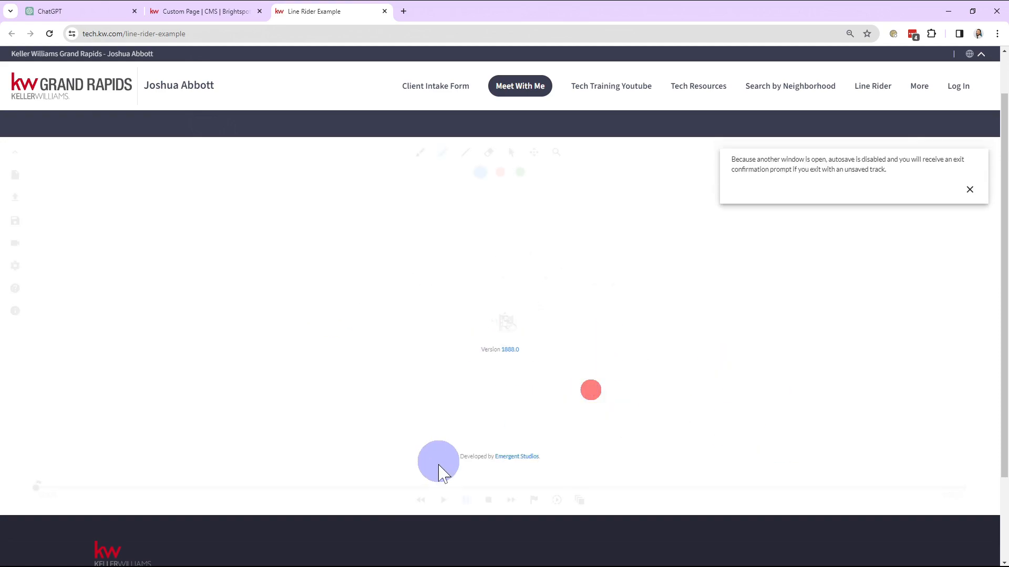
pyautogui.moveTo(359, 273); pyautogui.dragTo(738, 389)
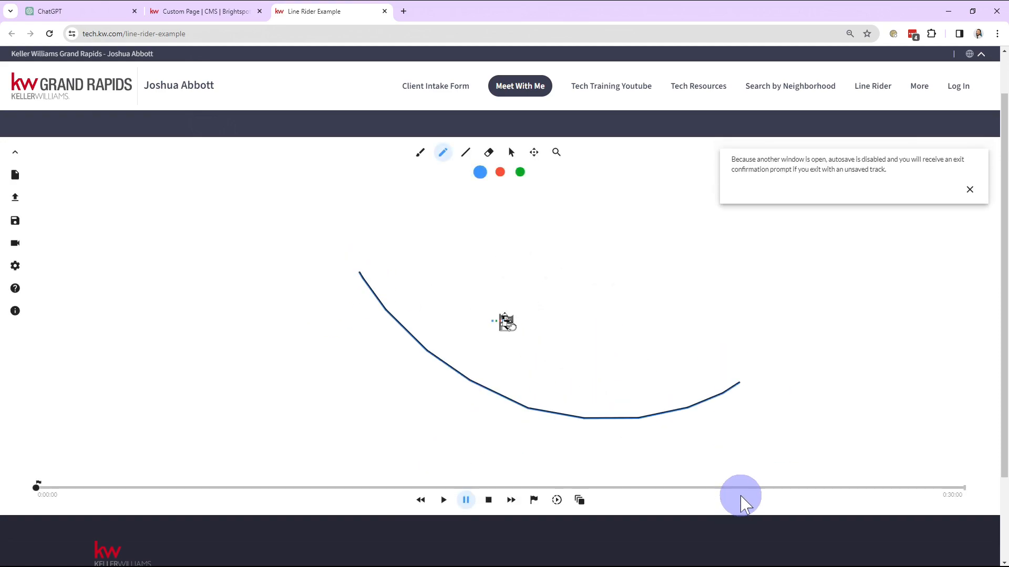